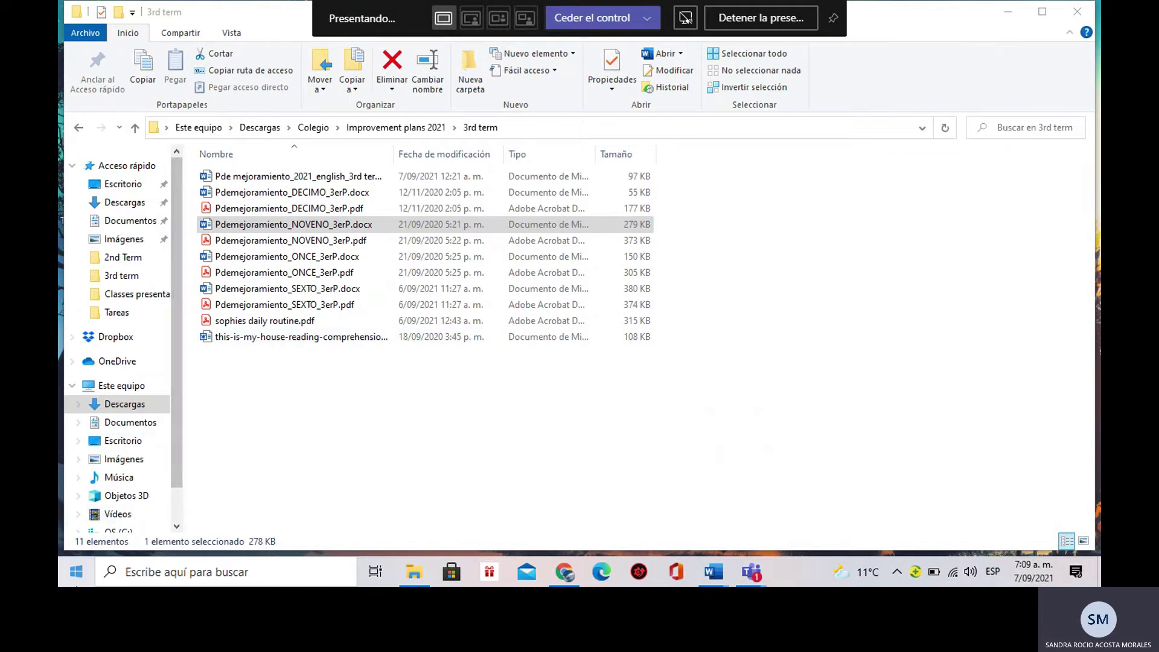
pyautogui.click(76, 571)
pyautogui.scroll(-20, 233, 432)
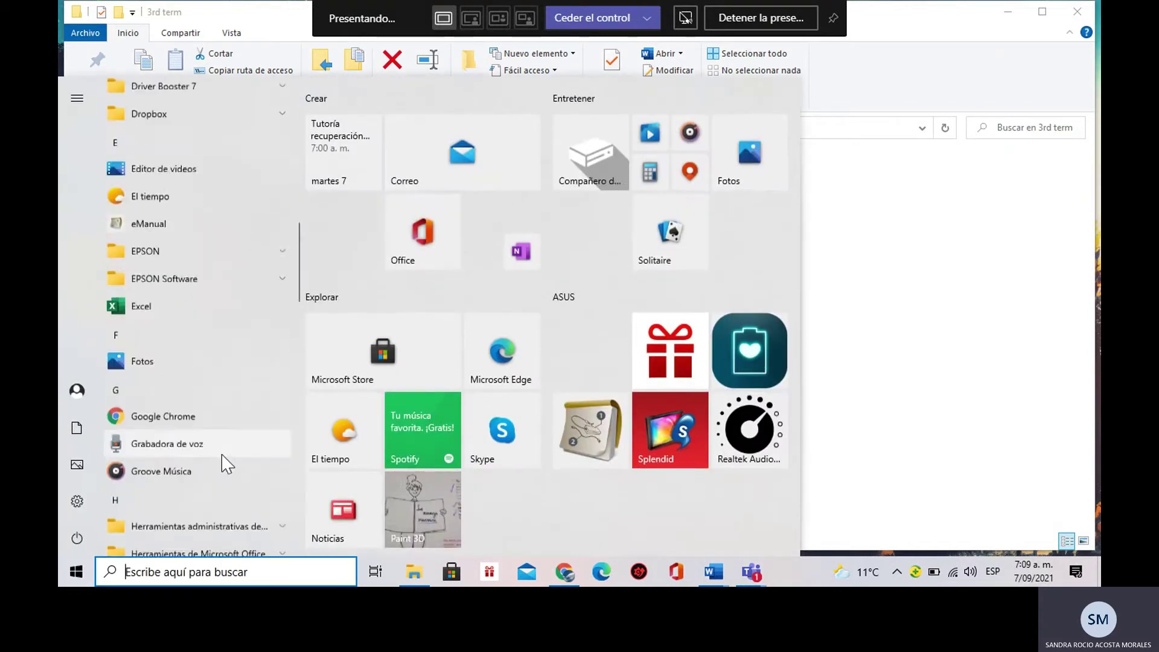
pyautogui.scroll(-10, 225, 473)
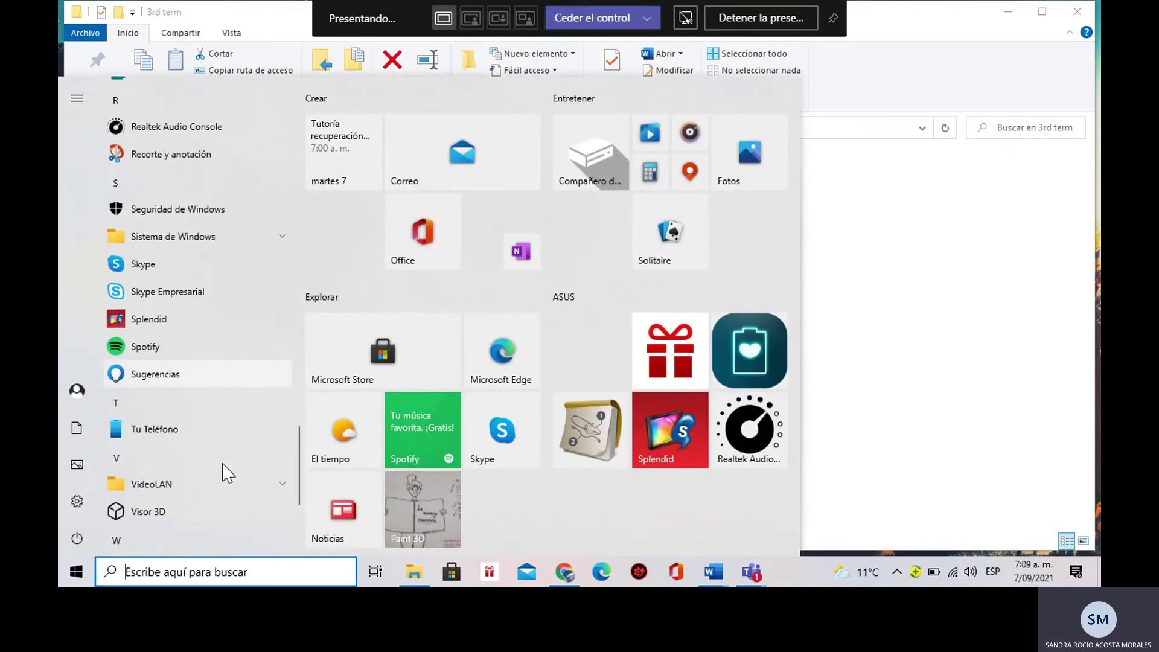
pyautogui.click(215, 393)
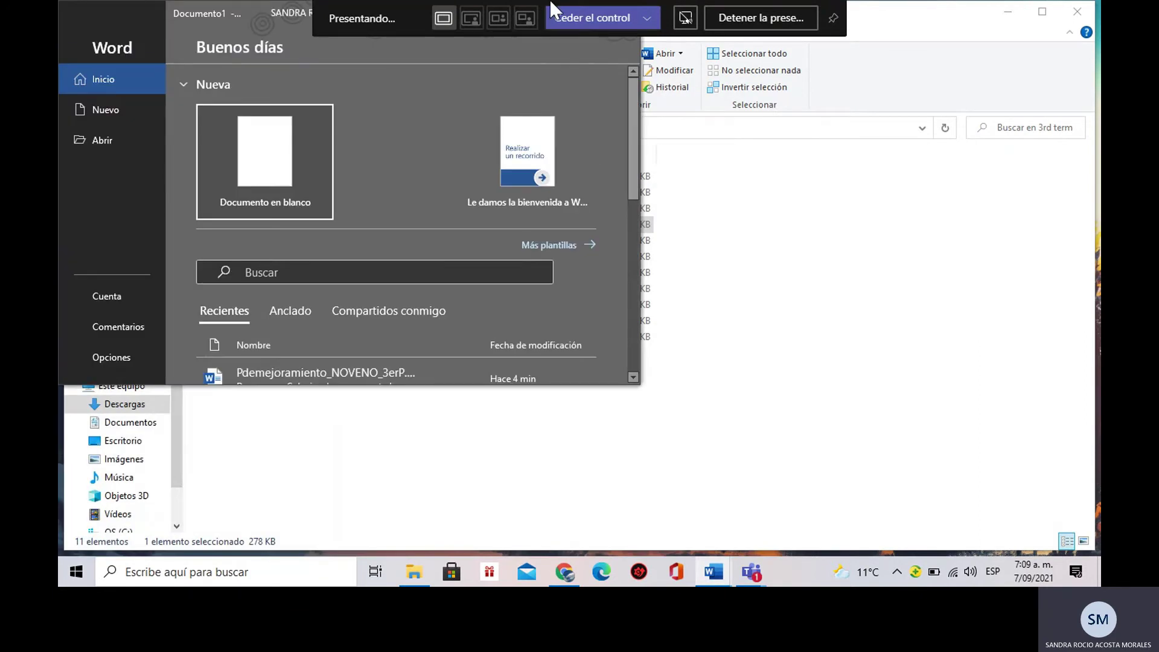
pyautogui.moveTo(248, 9); pyautogui.dragTo(395, 168)
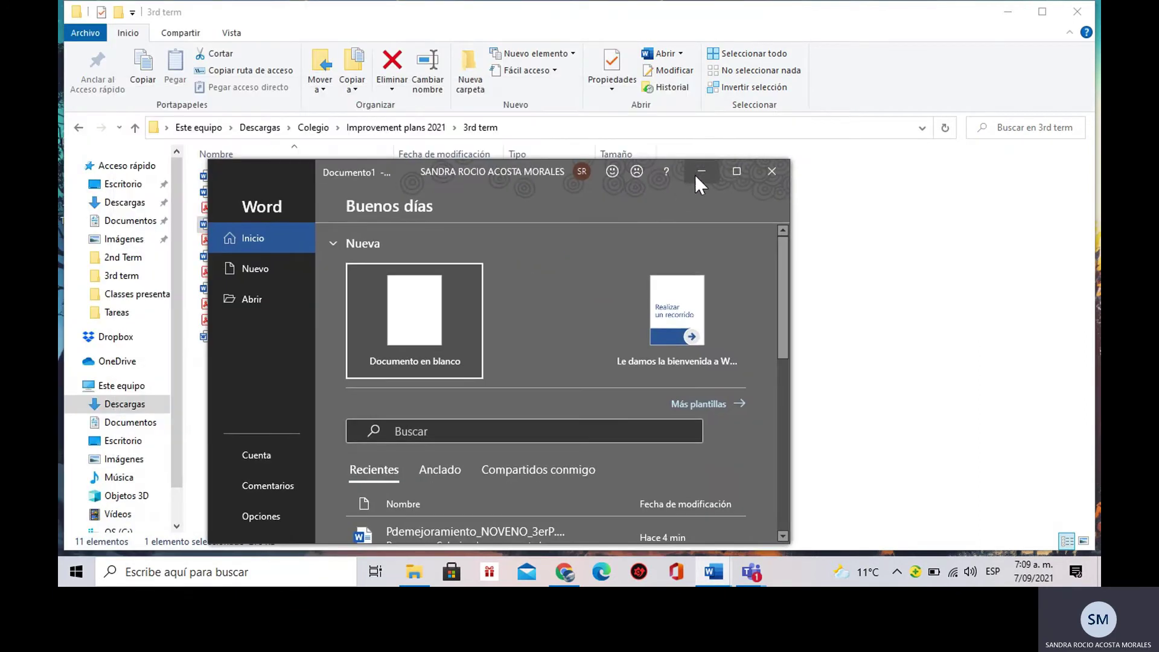
pyautogui.click(194, 462)
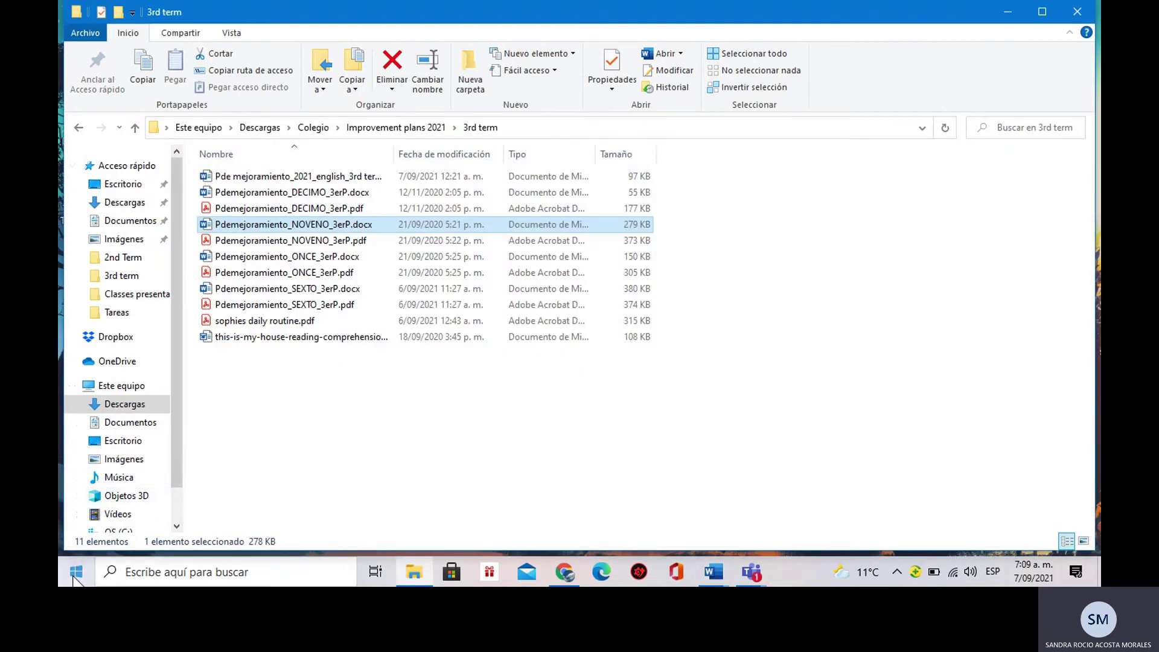
# Step: Launch Excel and open the recent workbook "Planillas_2021 - THIRD TERM Bajadas nube.xlsx"
pyautogui.click(75, 572)
pyautogui.scroll(-10, 179, 480)
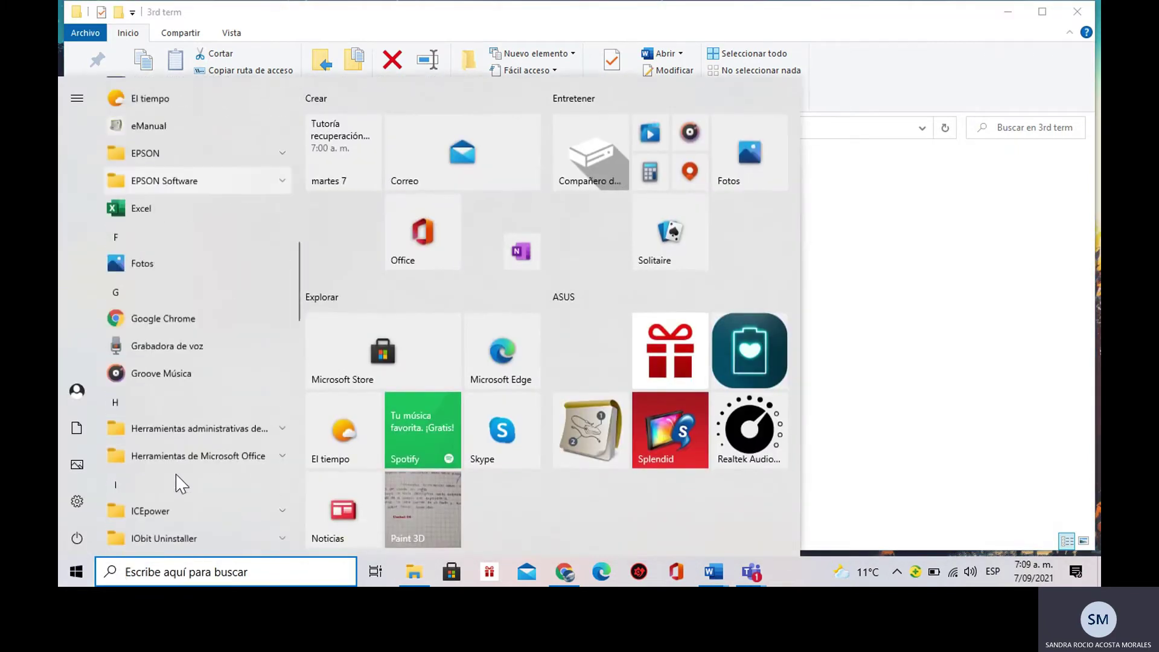
pyautogui.click(192, 177)
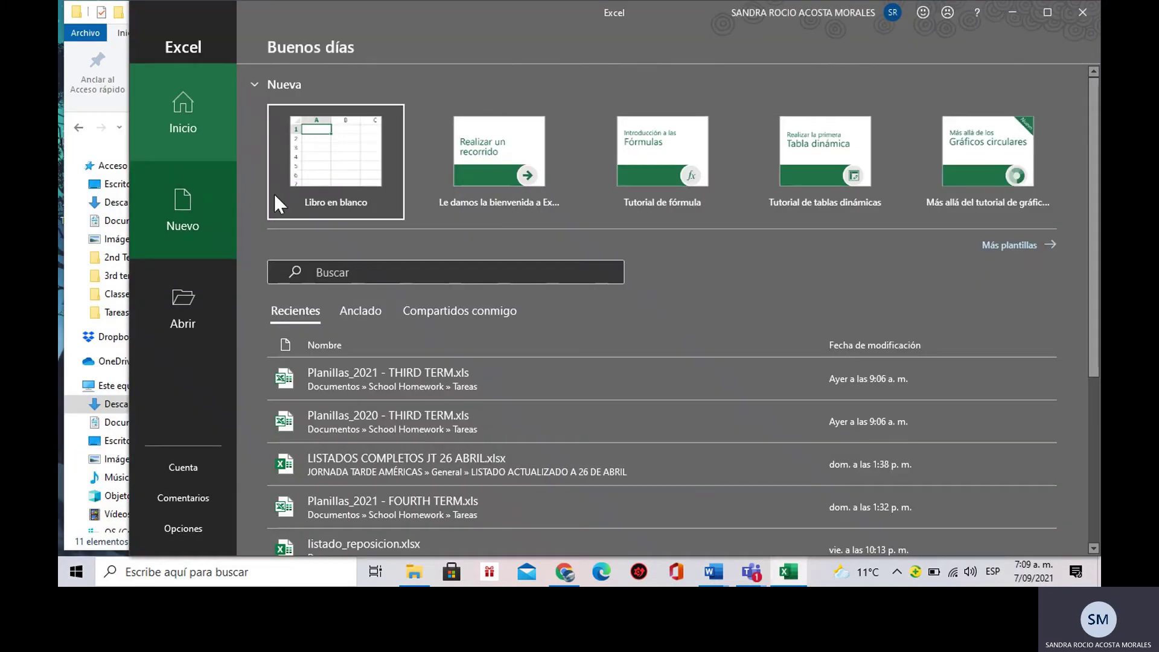
pyautogui.scroll(-1, 579, 464)
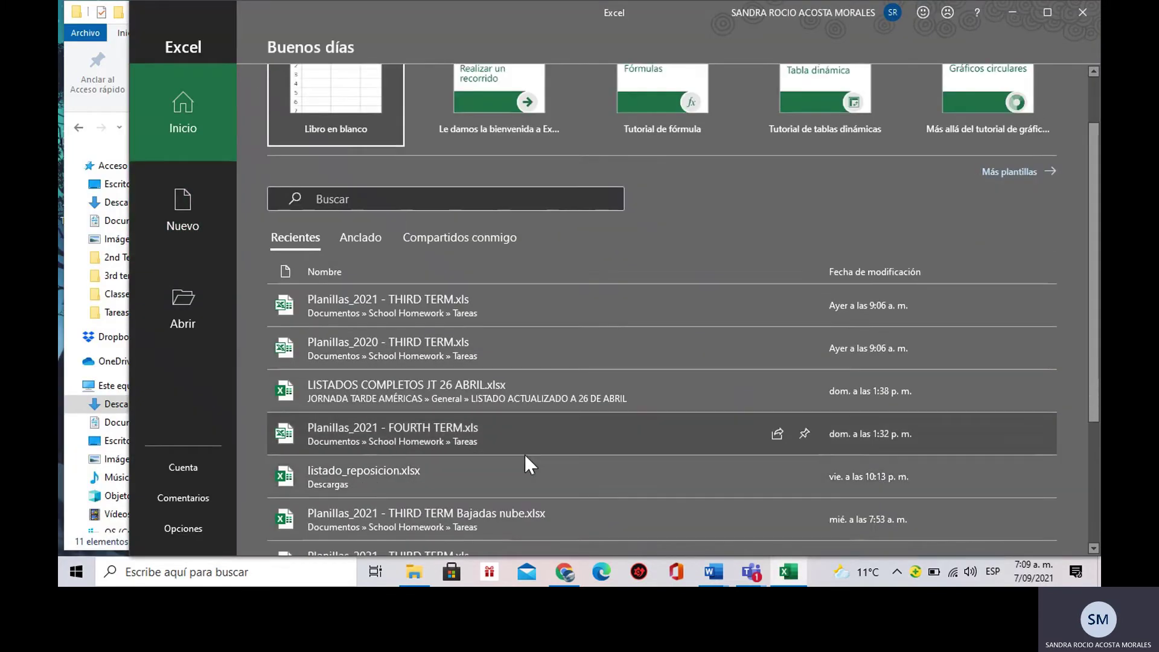
pyautogui.scroll(-1, 523, 454)
pyautogui.click(456, 455)
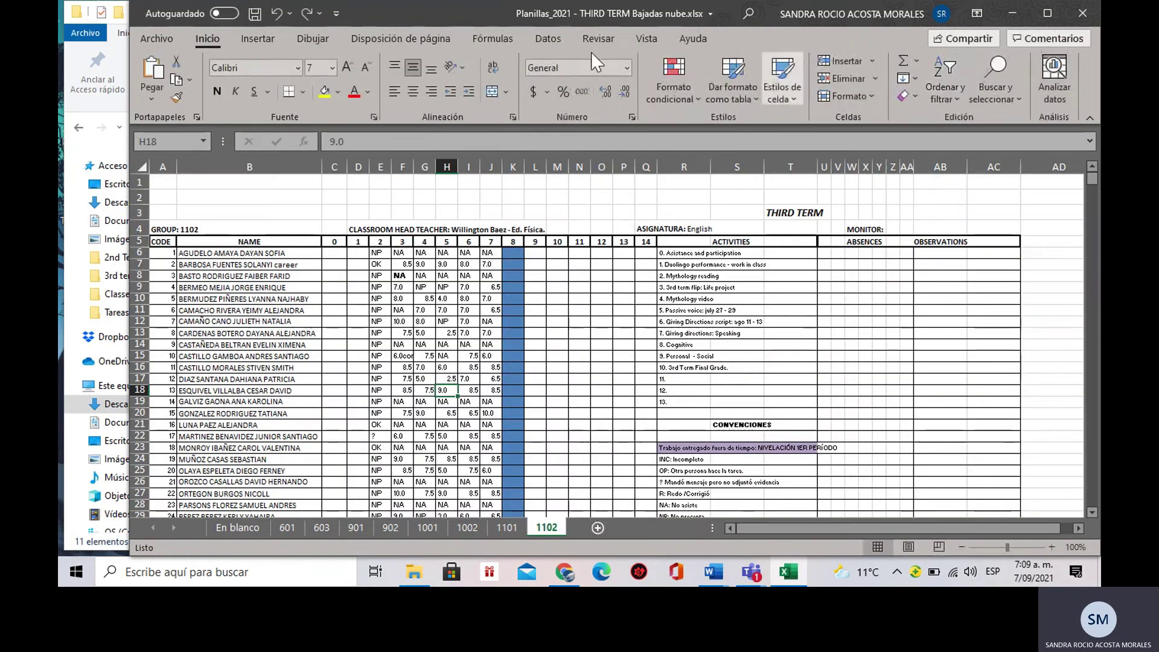
# Step: Open the recent workbook "Planillas_2021 - THIRD TERM.xls" from the Tareas folder, maximize it and show sheet 901
pyautogui.click(145, 34)
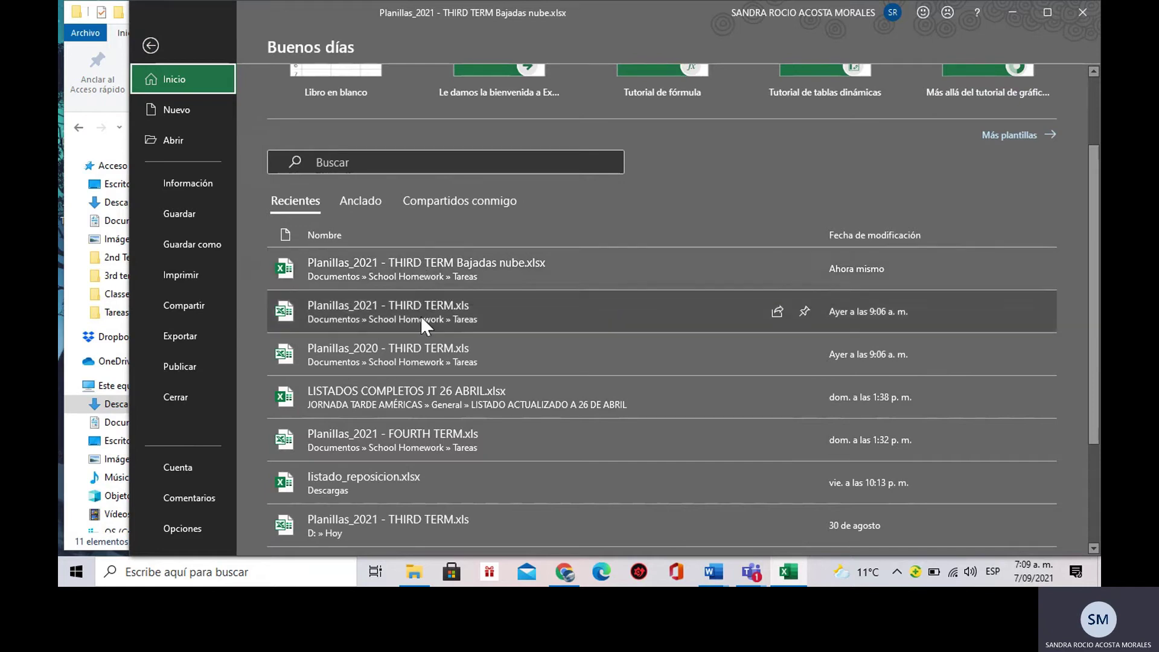
pyautogui.click(416, 318)
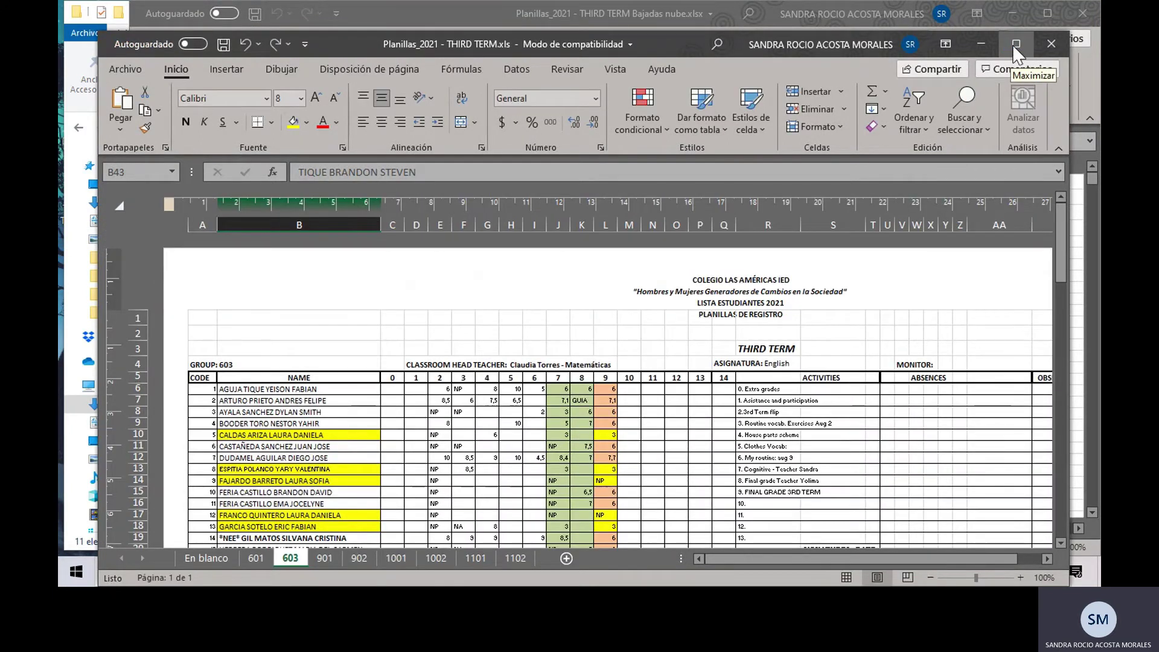
pyautogui.click(1015, 46)
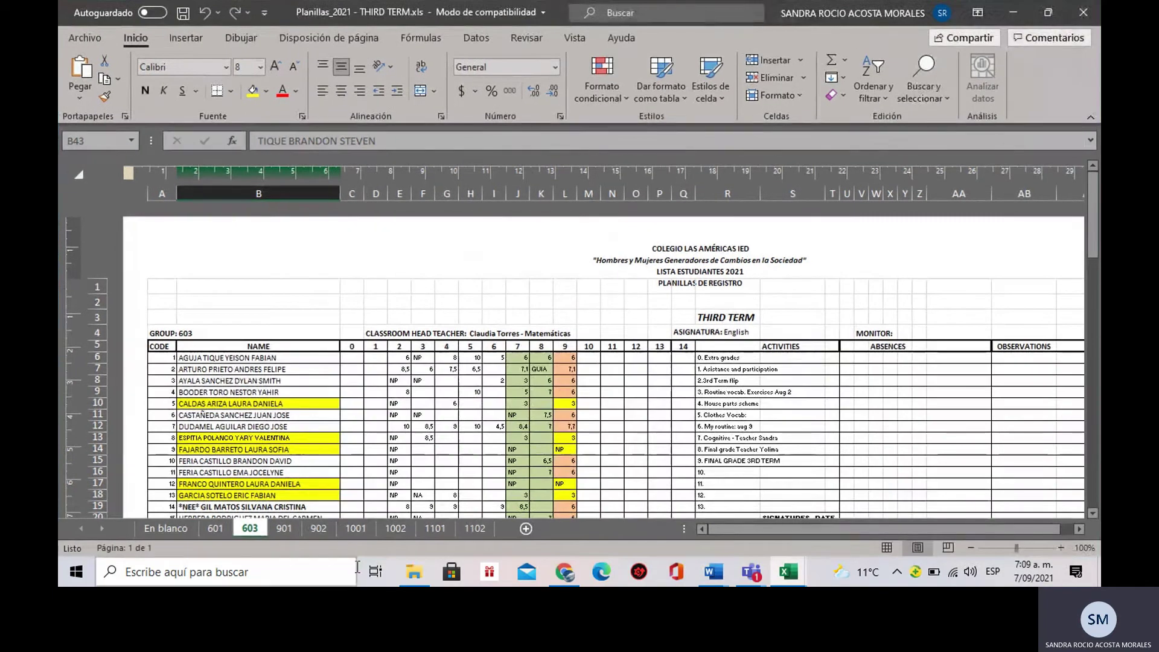
pyautogui.click(284, 526)
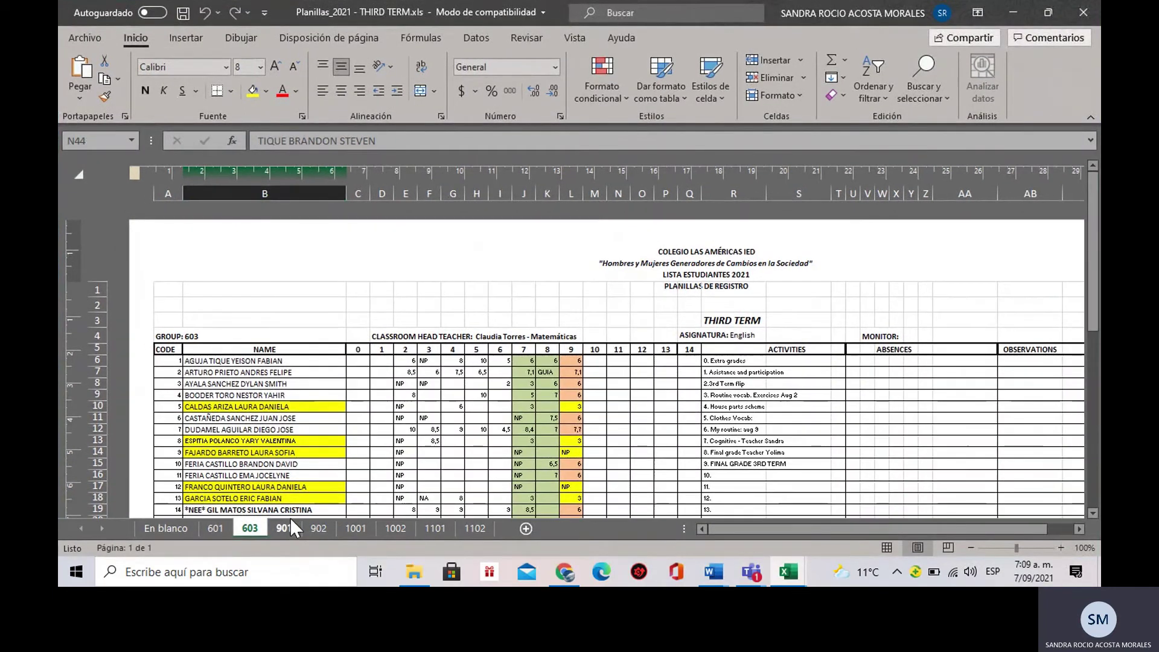
pyautogui.scroll(1, 360, 440)
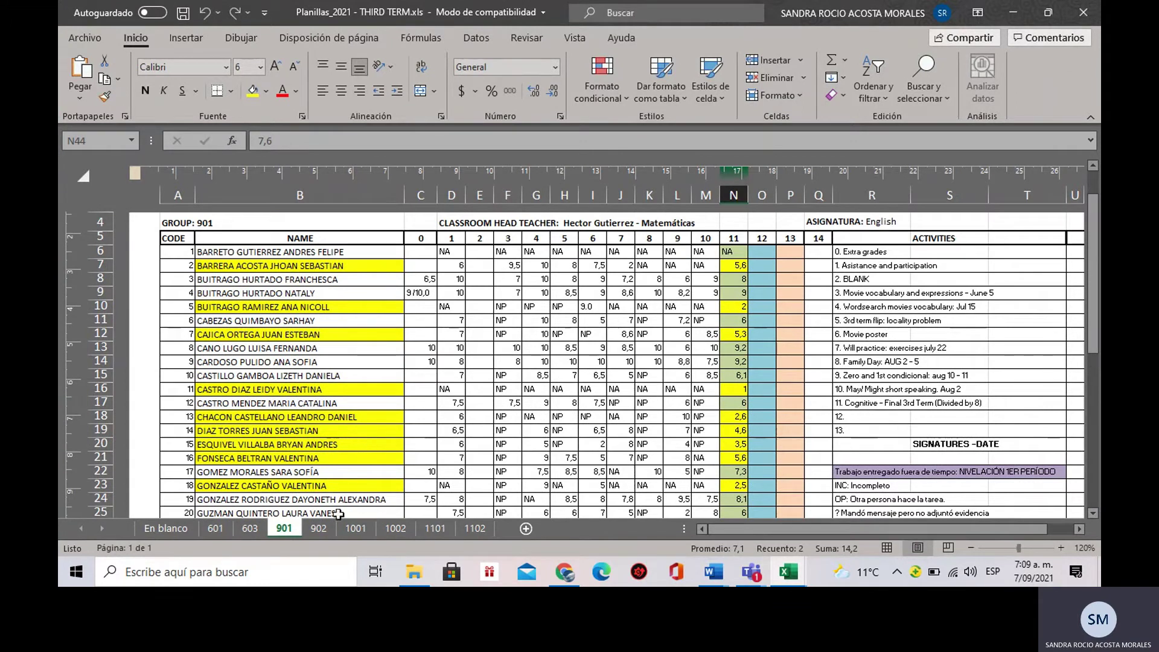
# Step: Examine the yellow-highlighted student in row 7 of sheet 901, checking the grade cells under activities 11, 12 and 13
pyautogui.click(268, 266)
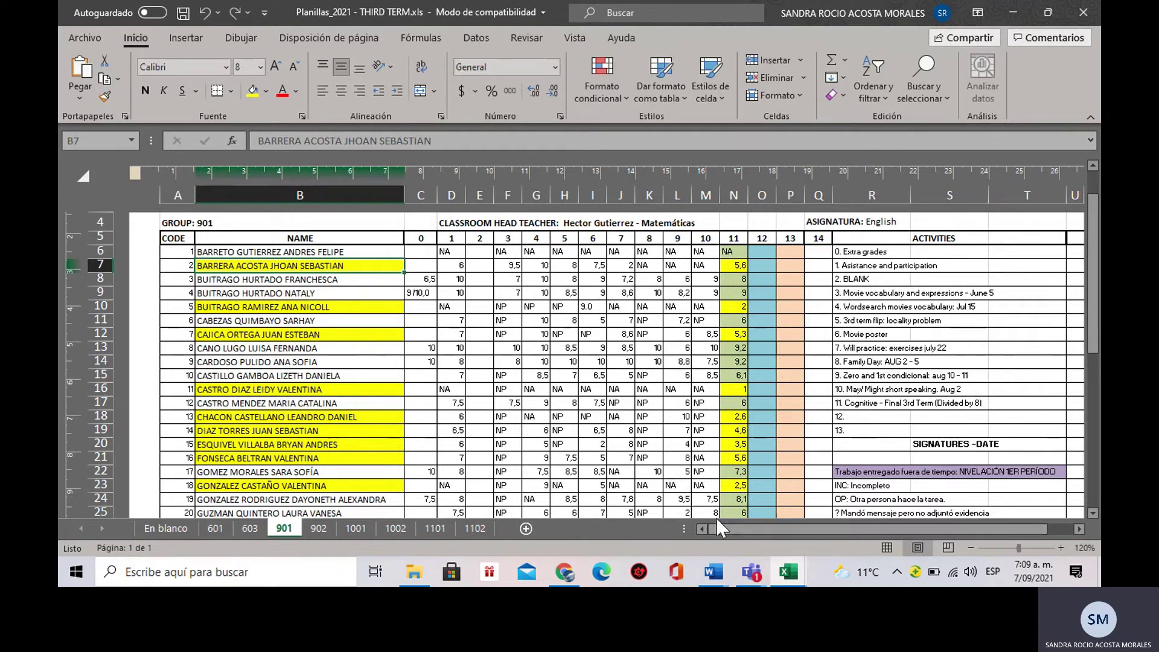
pyautogui.click(762, 265)
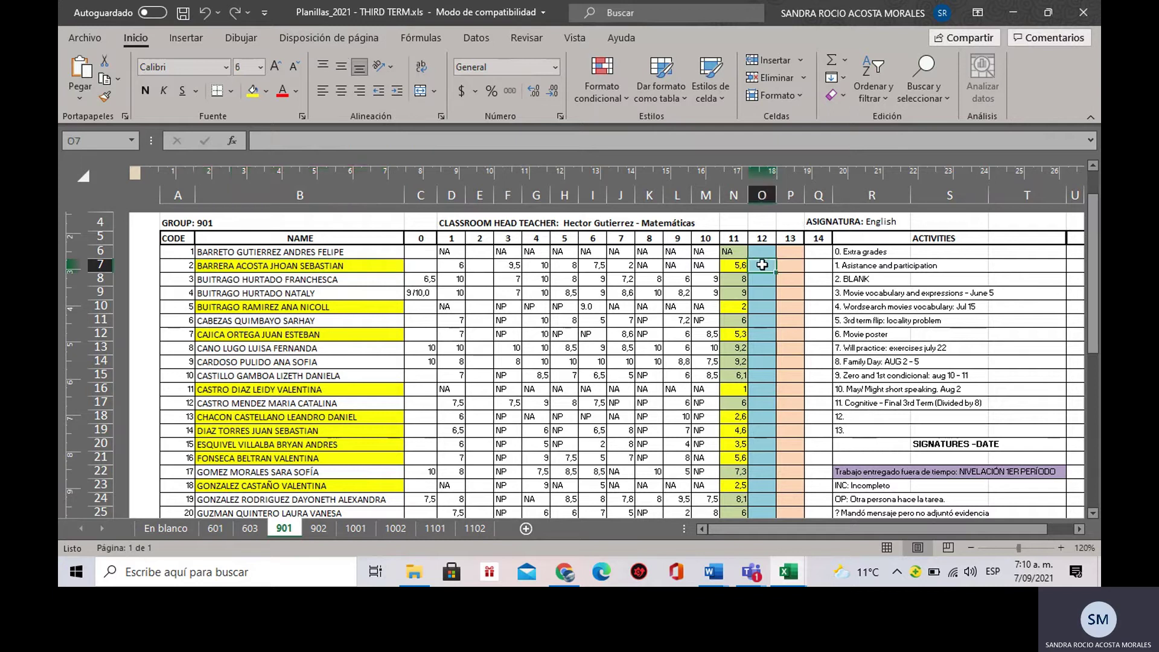
pyautogui.click(779, 267)
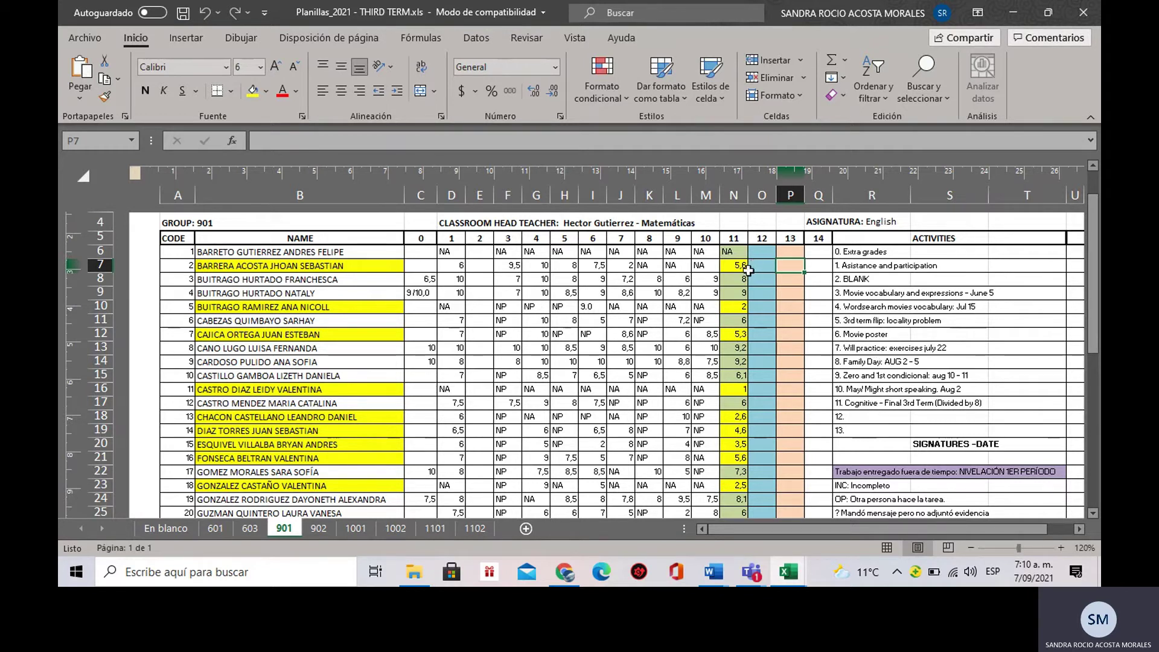
pyautogui.click(340, 268)
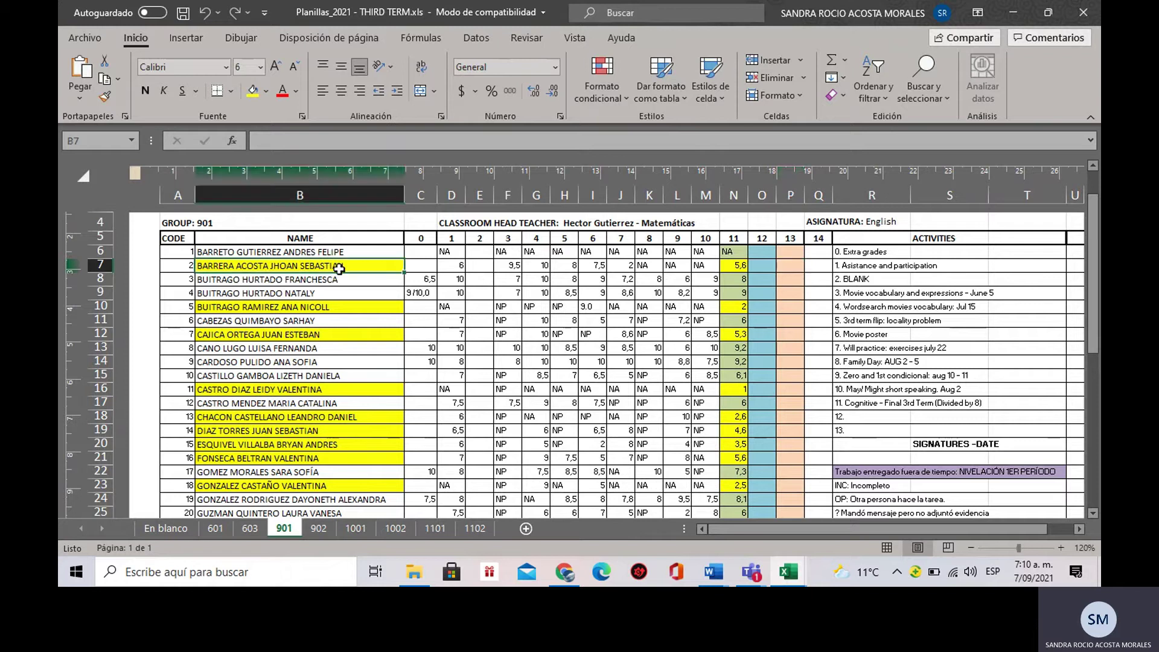
pyautogui.click(740, 265)
pyautogui.click(766, 267)
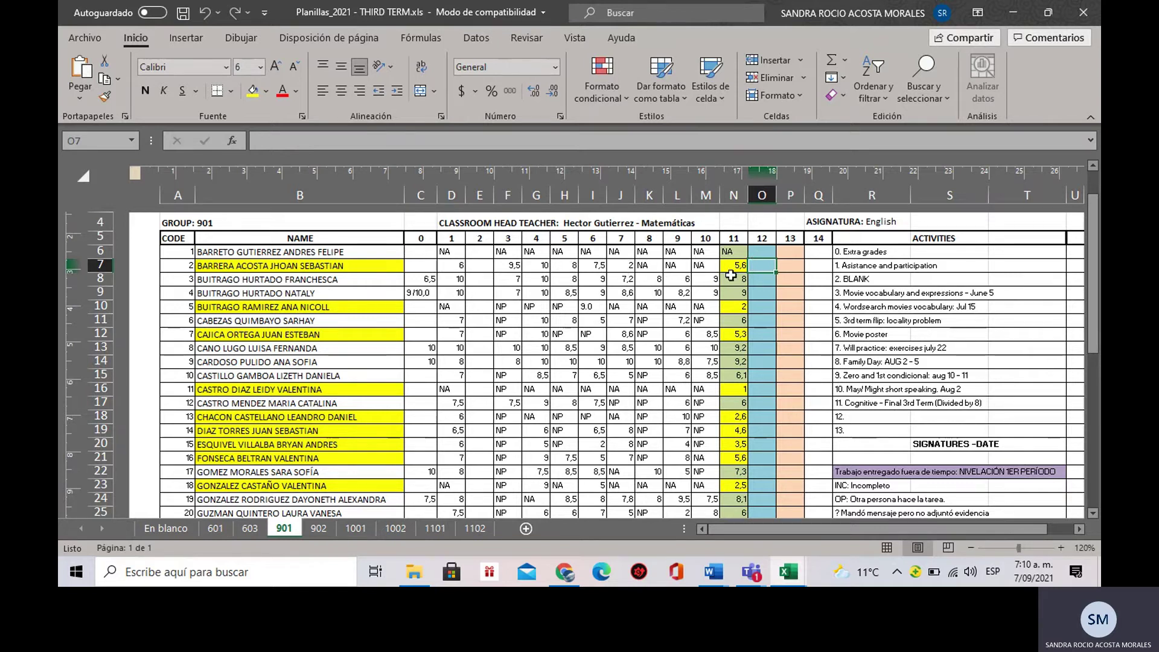
# Step: Review the highlighted students in rows 10, 12 and 16, checking the activity 12 cells of rows 12 and 16
pyautogui.click(261, 309)
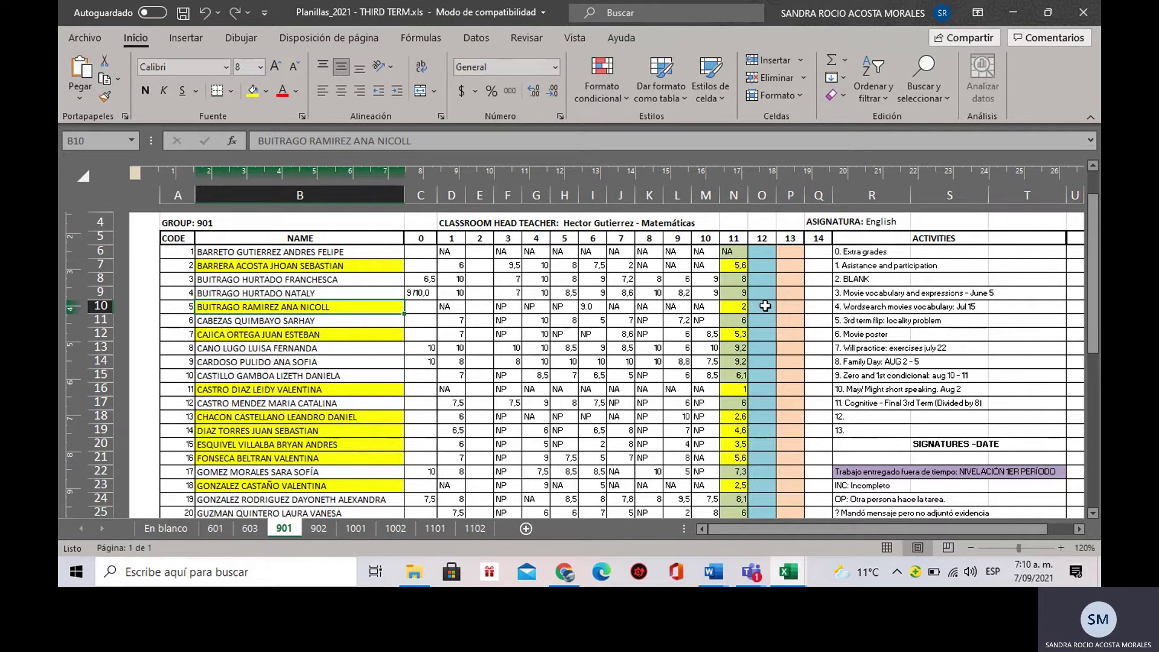
pyautogui.click(348, 336)
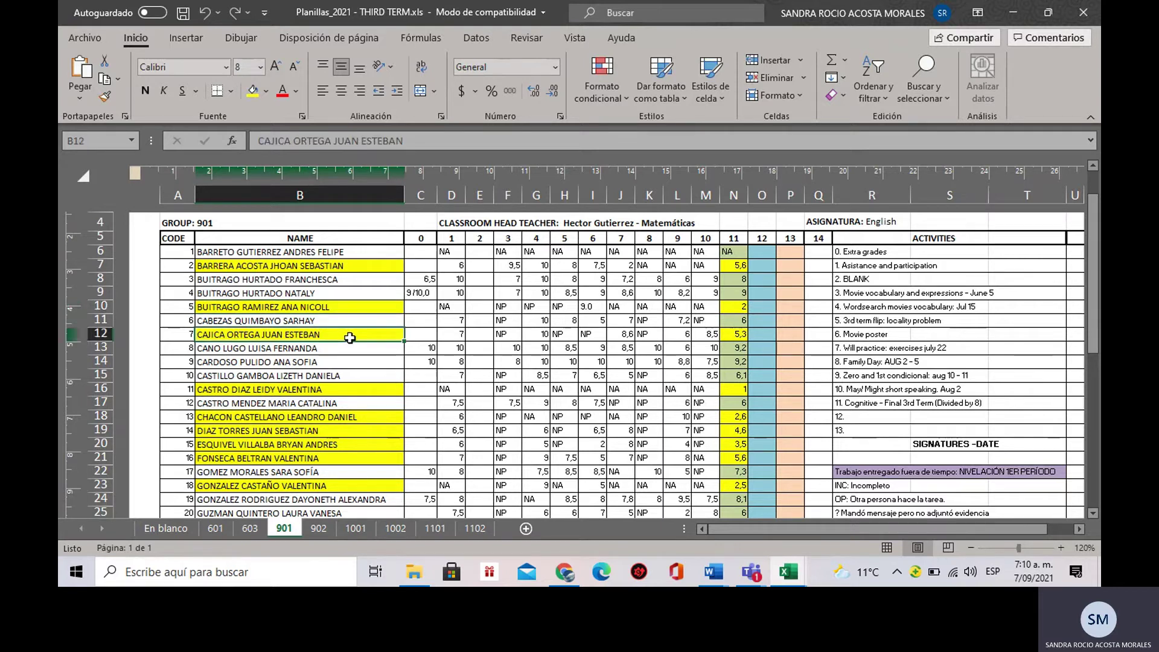
pyautogui.click(760, 334)
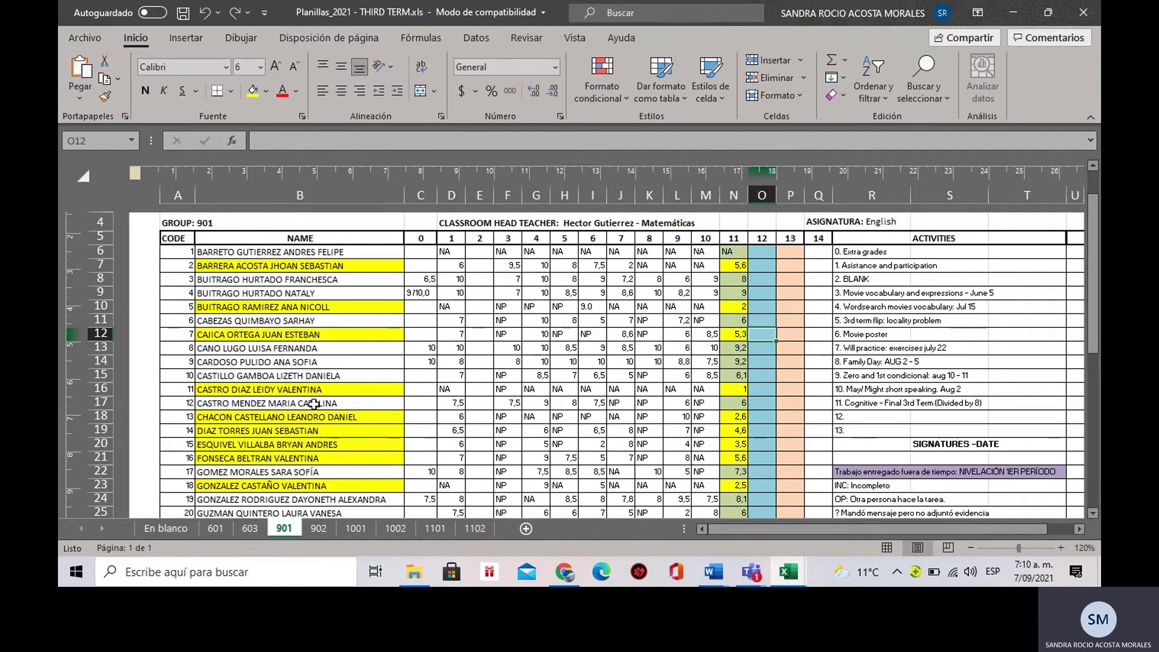
pyautogui.scroll(-1, 314, 404)
pyautogui.scroll(1, 329, 397)
pyautogui.click(329, 391)
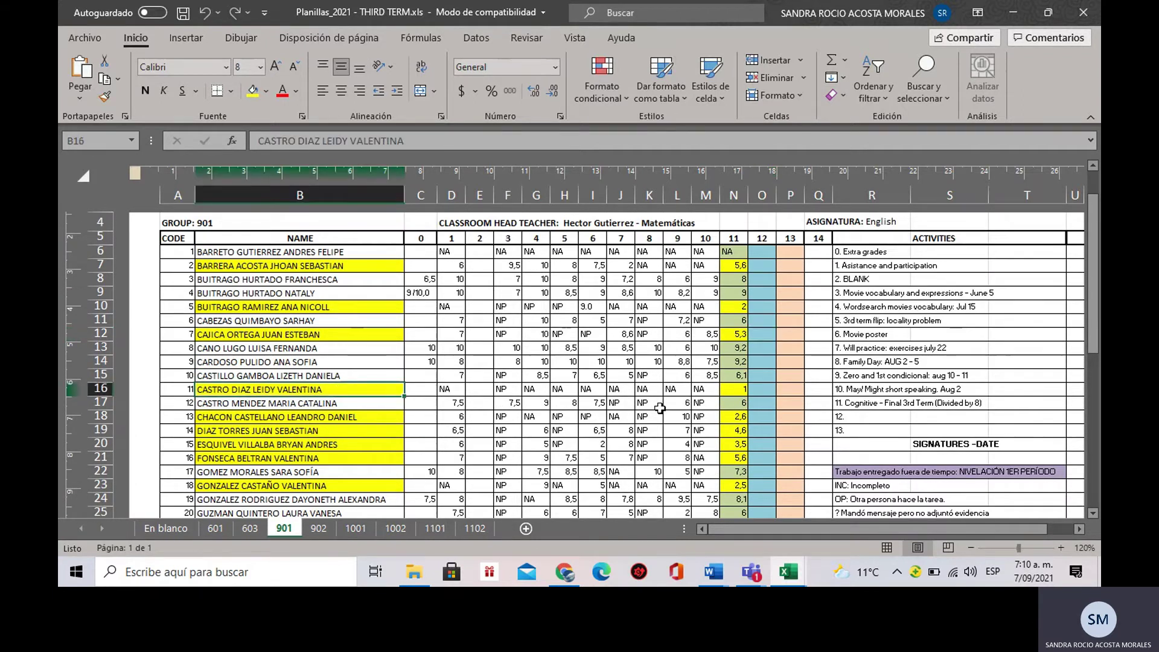
pyautogui.click(764, 390)
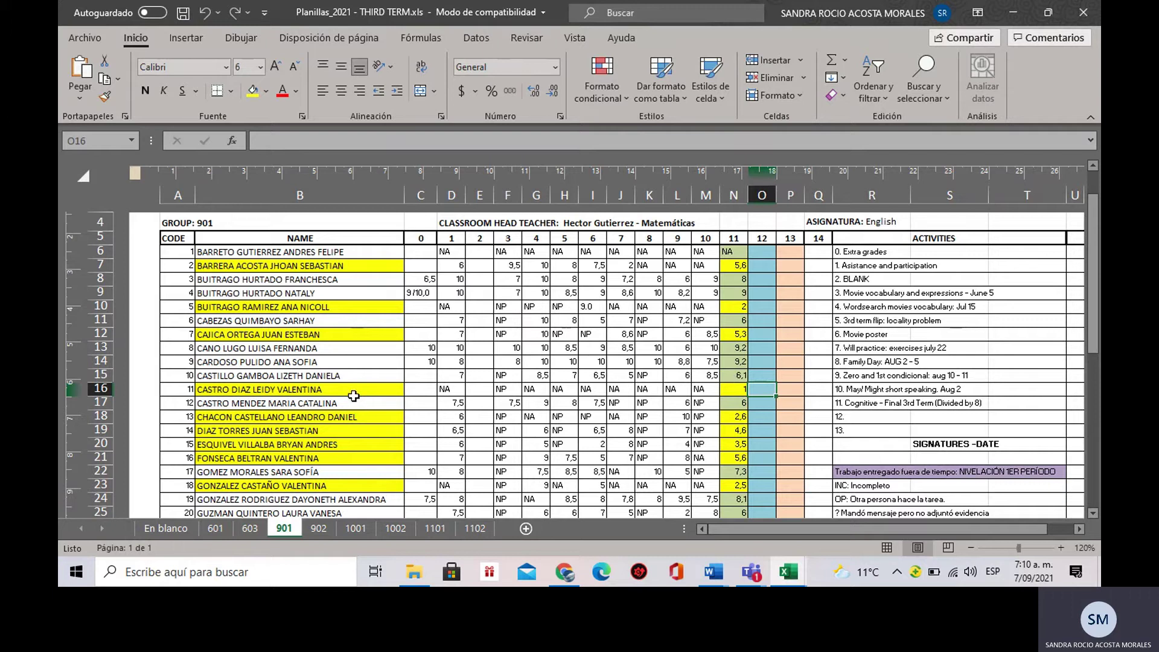
# Step: Review the highlighted students in rows 18 to 21 and row 23 with their activity 11 cognitive grades
pyautogui.scroll(-1, 361, 442)
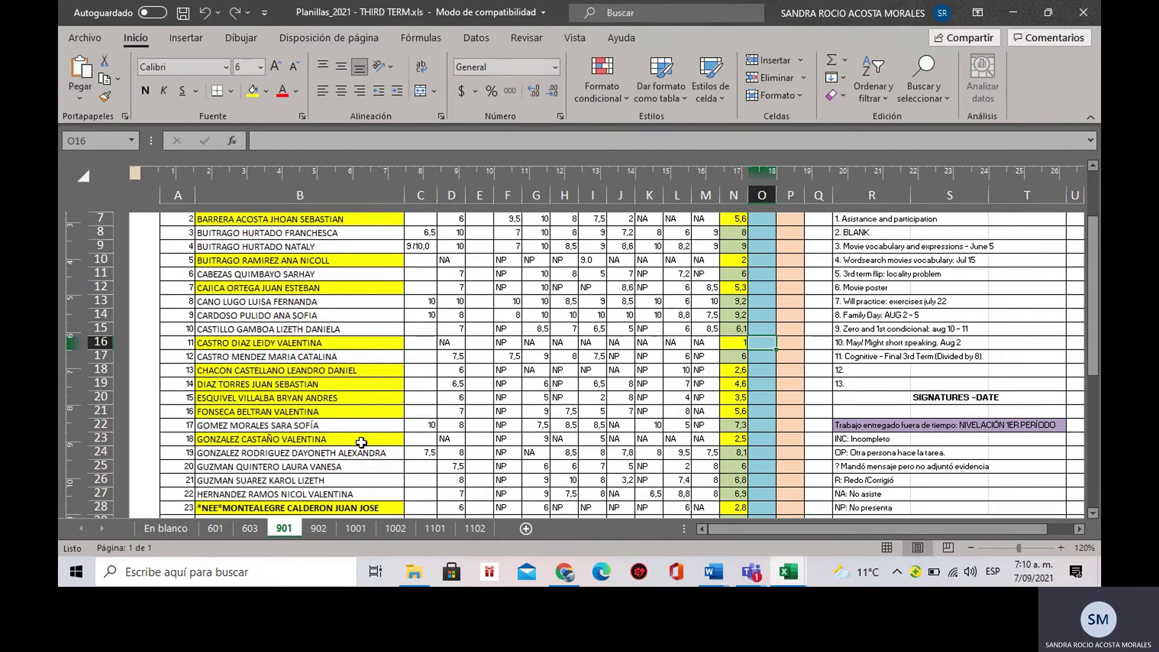
pyautogui.click(374, 368)
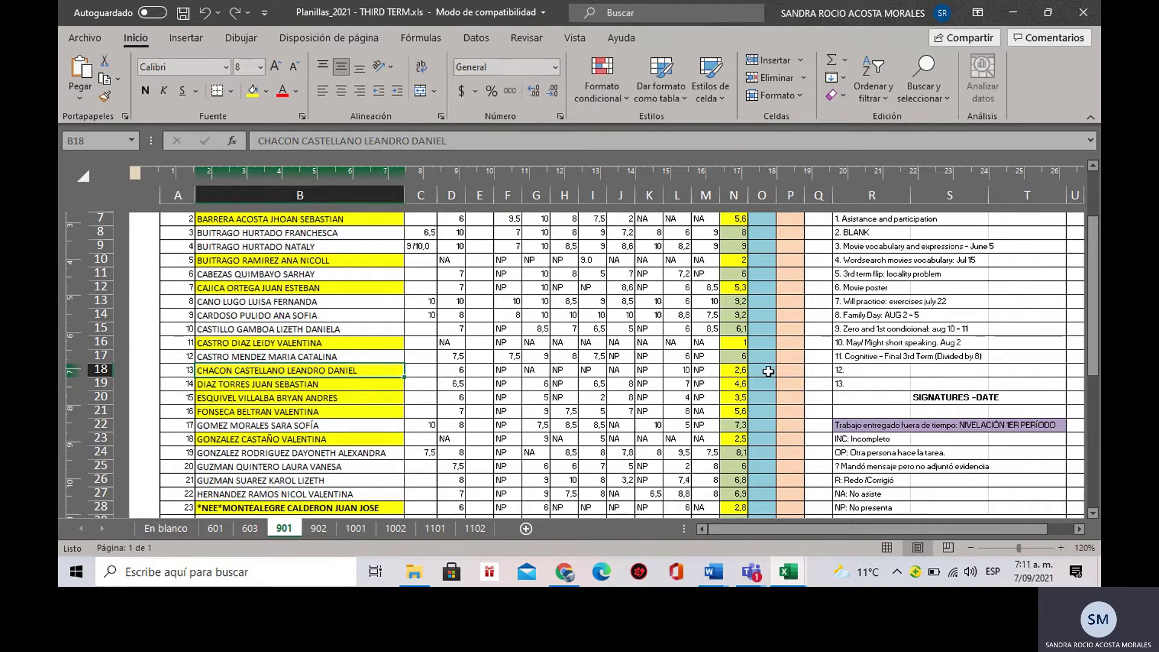
pyautogui.click(301, 387)
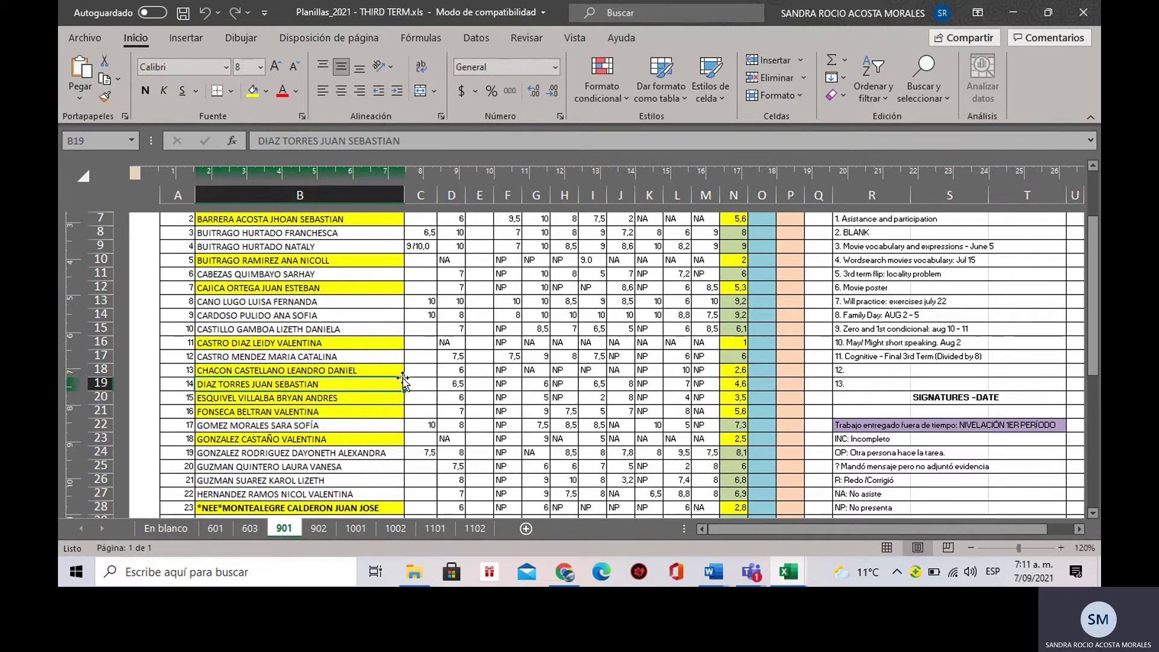
pyautogui.click(740, 384)
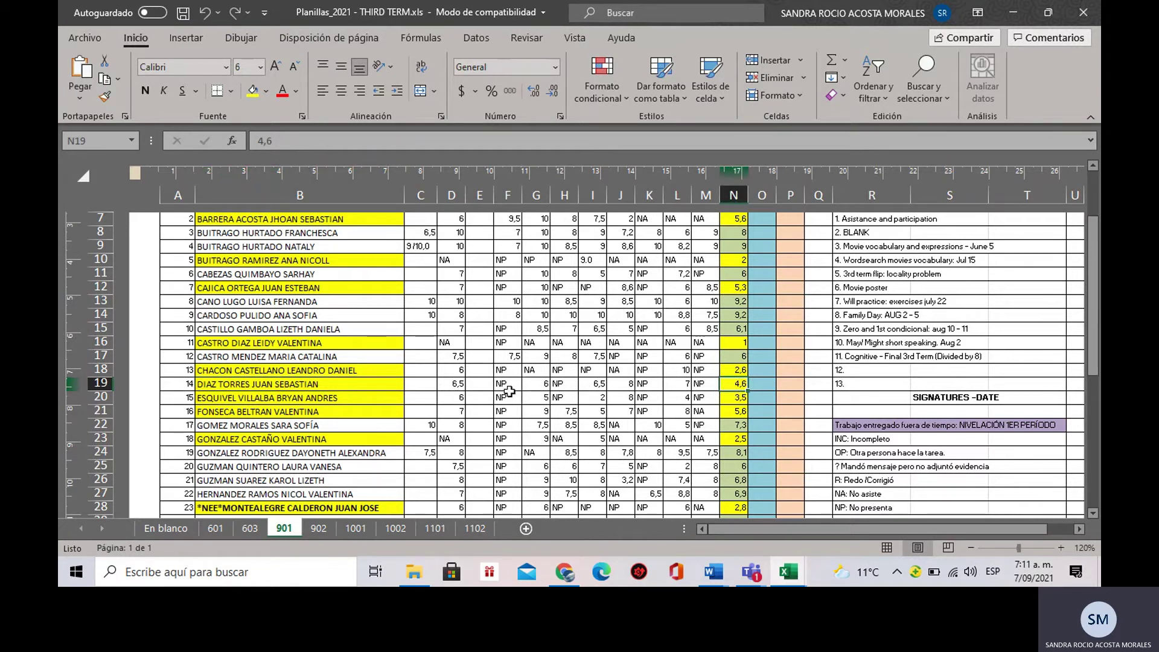
pyautogui.click(740, 398)
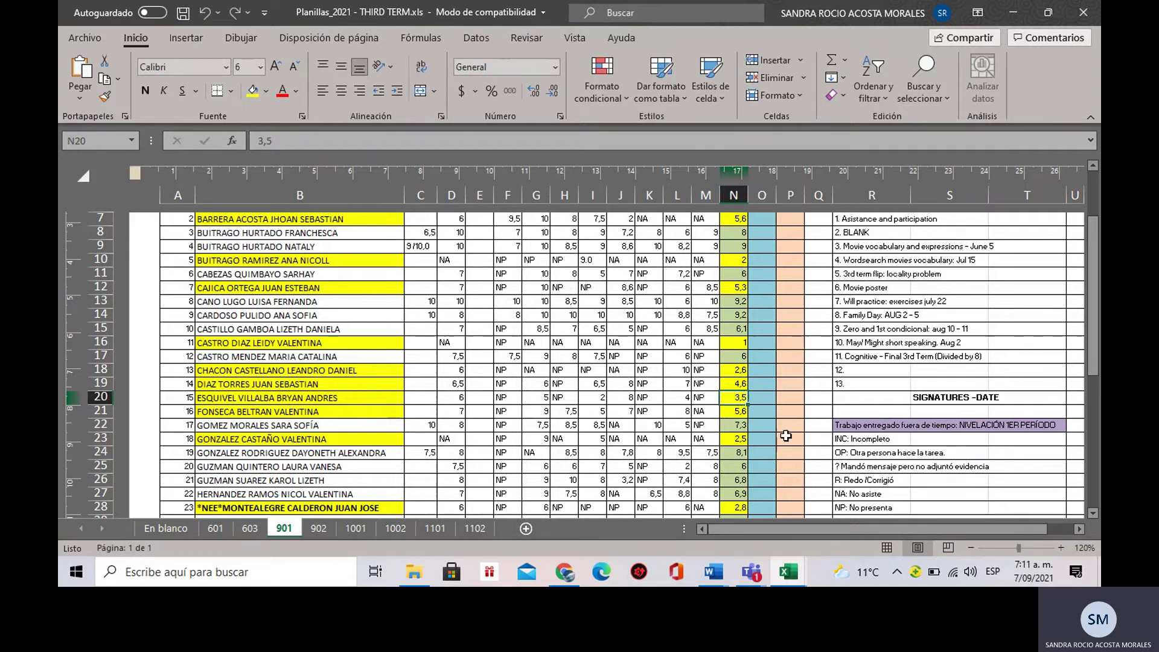
pyautogui.click(742, 412)
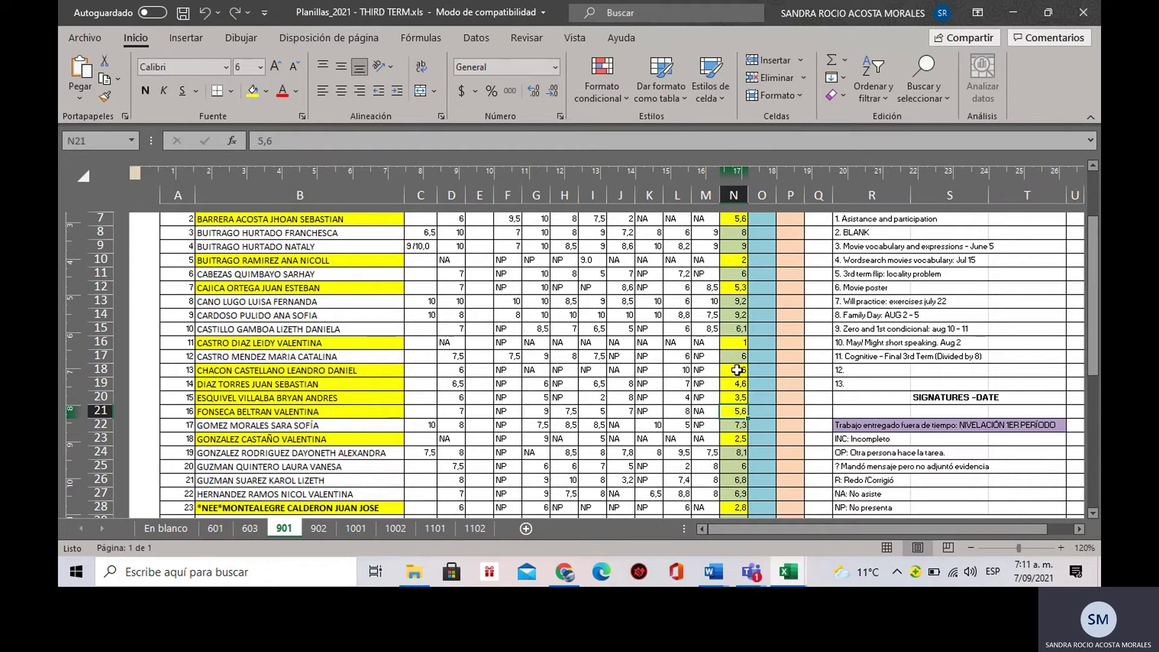
pyautogui.click(732, 441)
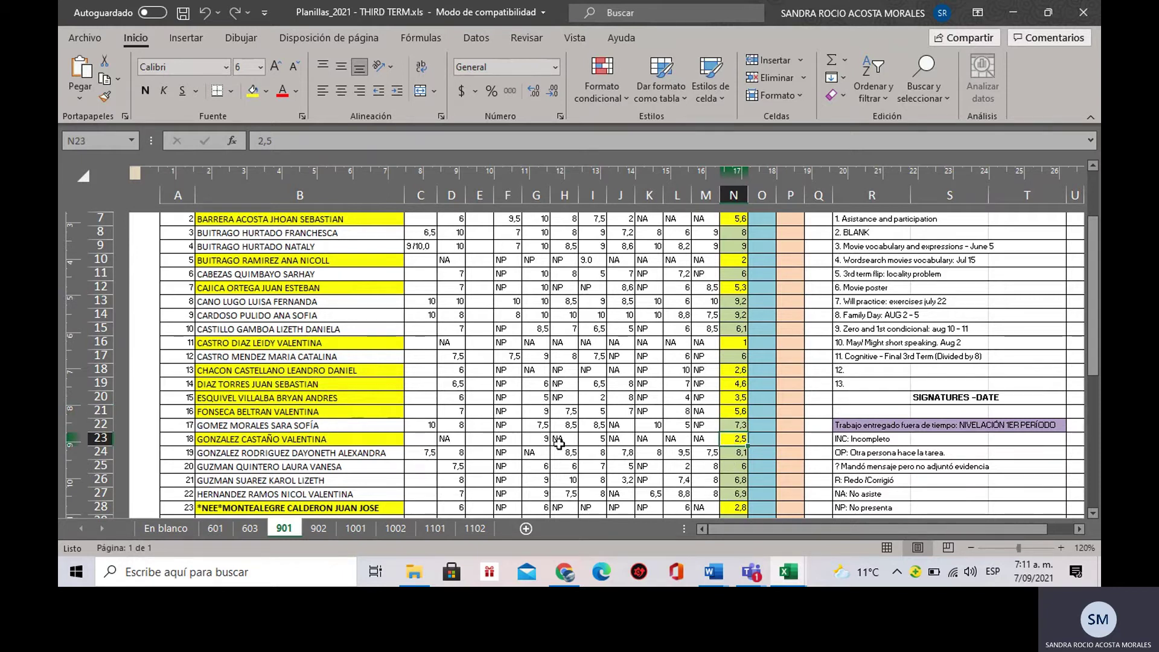
# Step: Check the activity 11 grades of the highlighted students in rows 28 and 32 and continue to the rows below
pyautogui.scroll(-2, 725, 468)
pyautogui.click(738, 426)
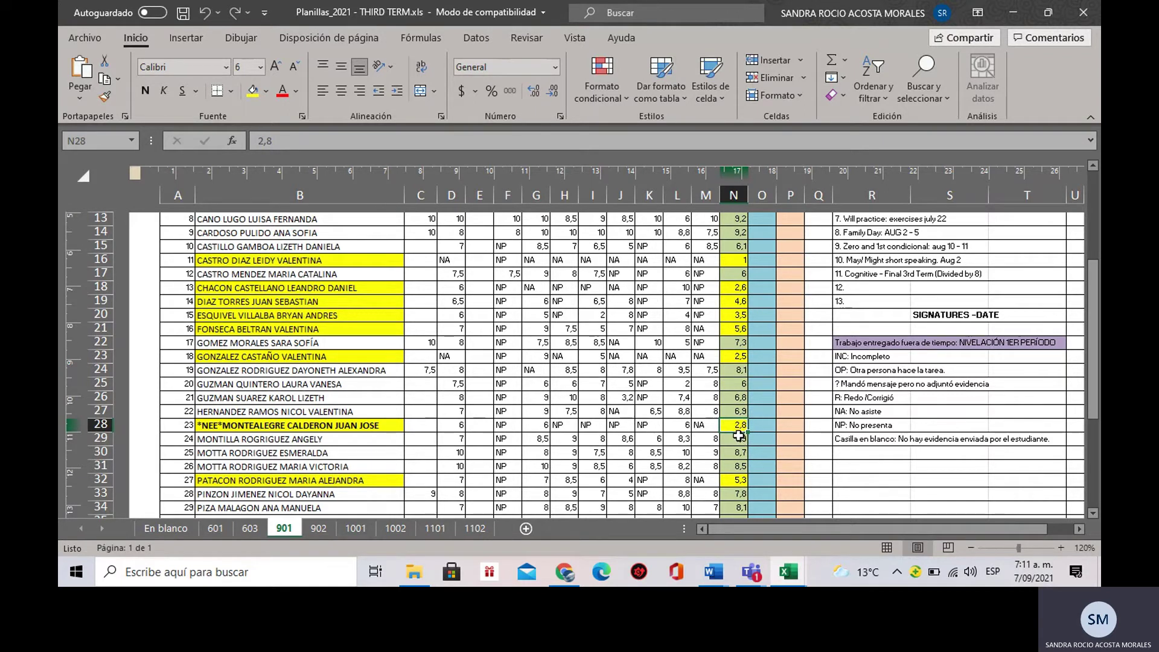
pyautogui.click(736, 492)
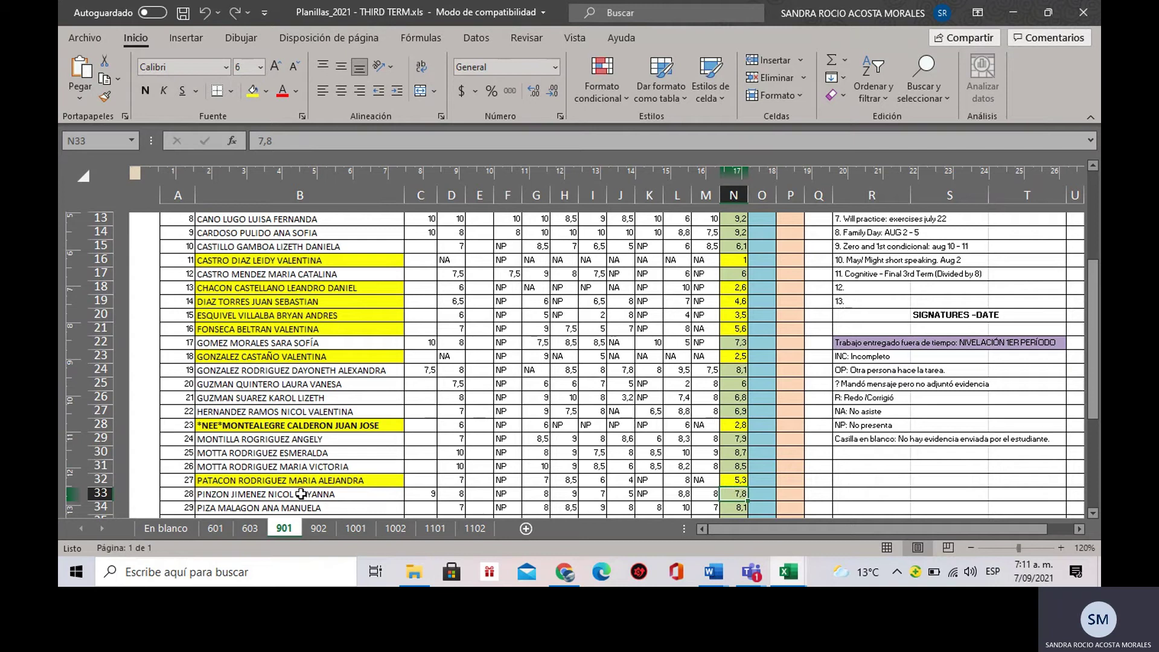
pyautogui.click(730, 480)
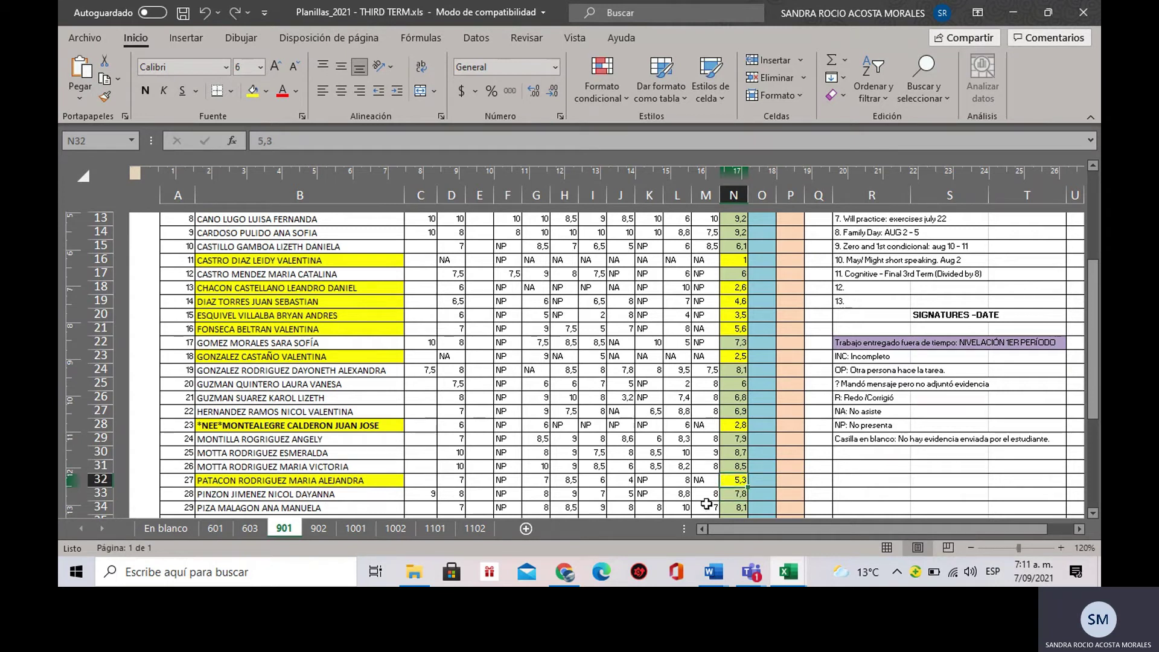
pyautogui.scroll(-1, 560, 396)
pyautogui.scroll(-1, 561, 395)
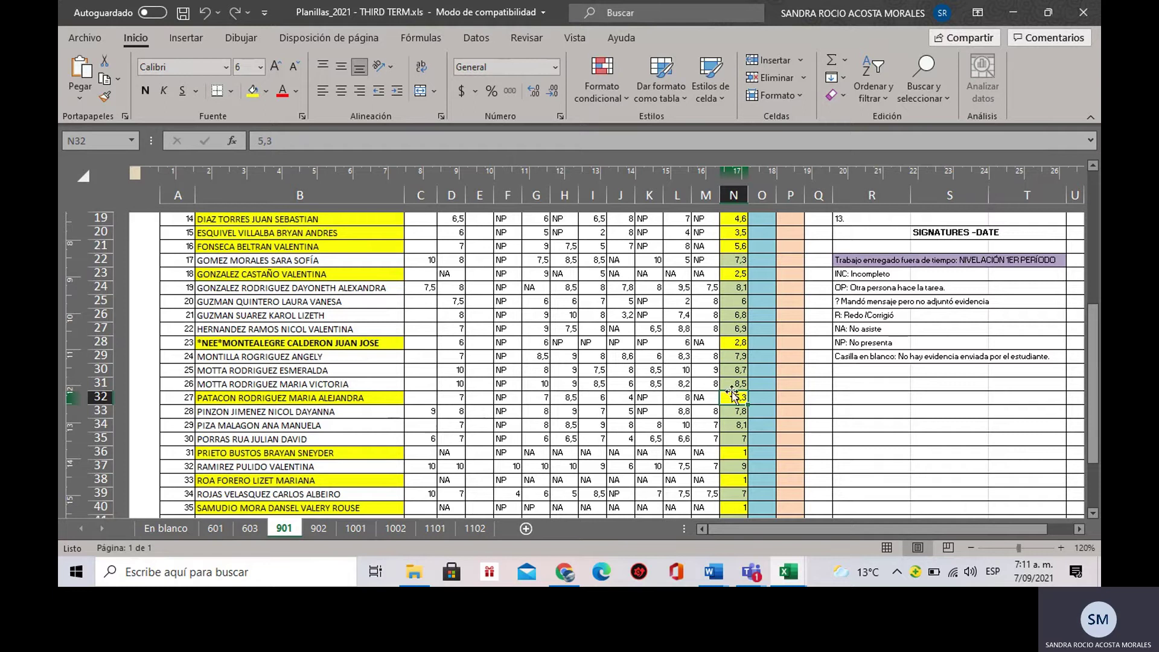
# Step: Review the column N grades of the highlighted students in rows 36, 38, 40 and 46, then return to the start of sheet 901
pyautogui.click(738, 454)
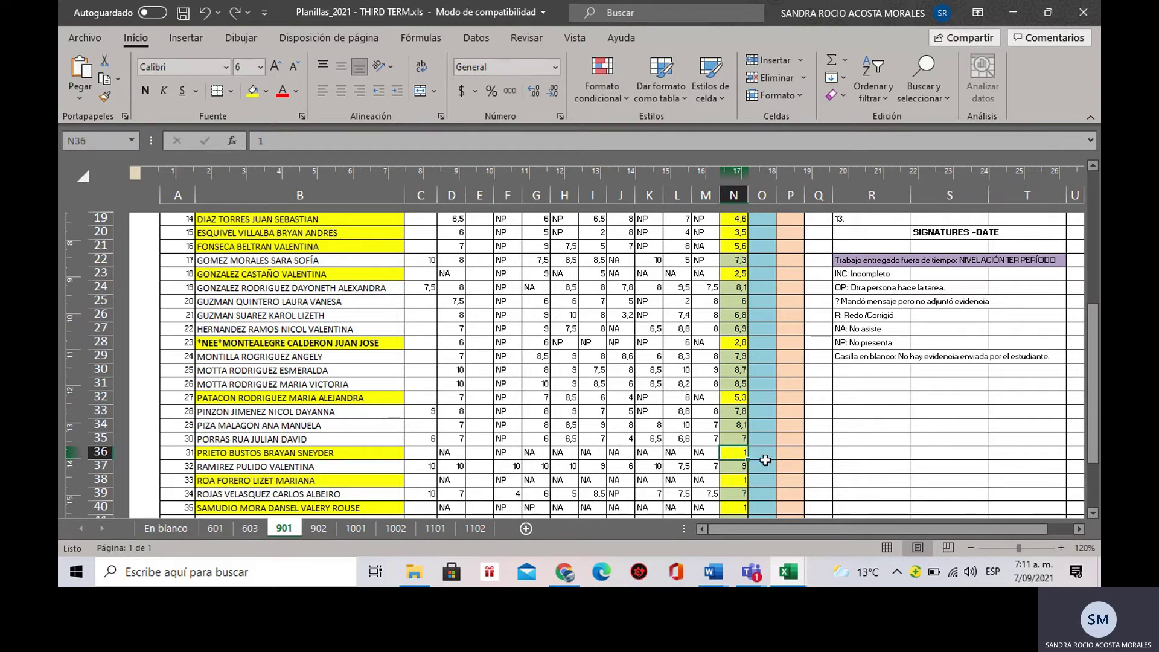
pyautogui.click(730, 490)
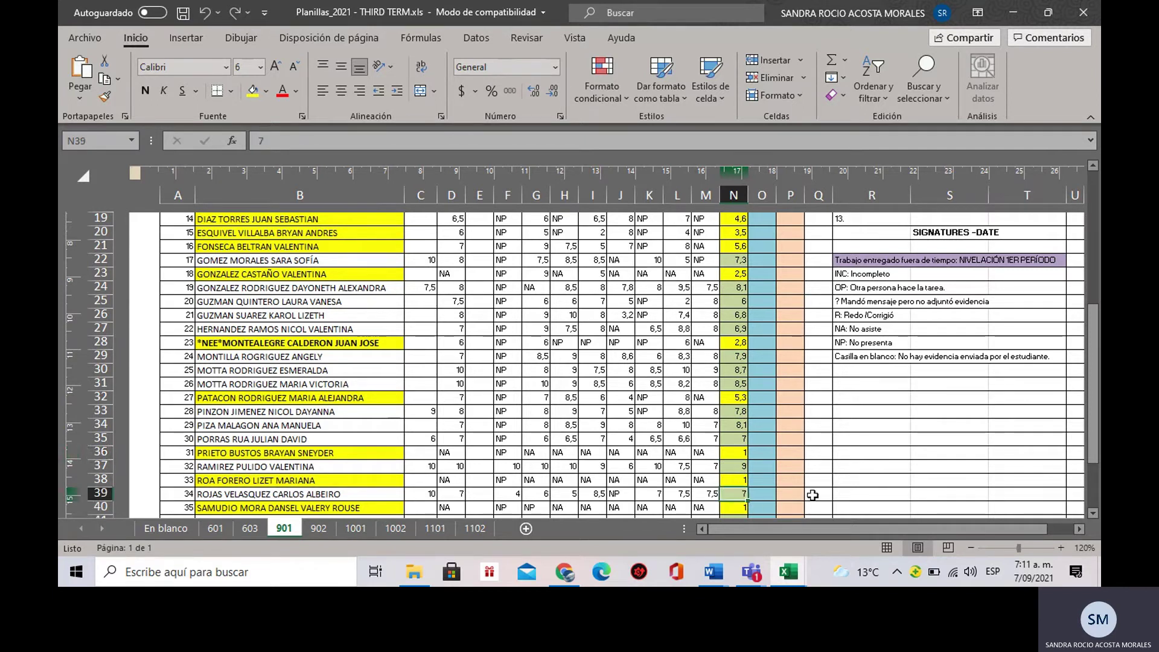
pyautogui.click(732, 482)
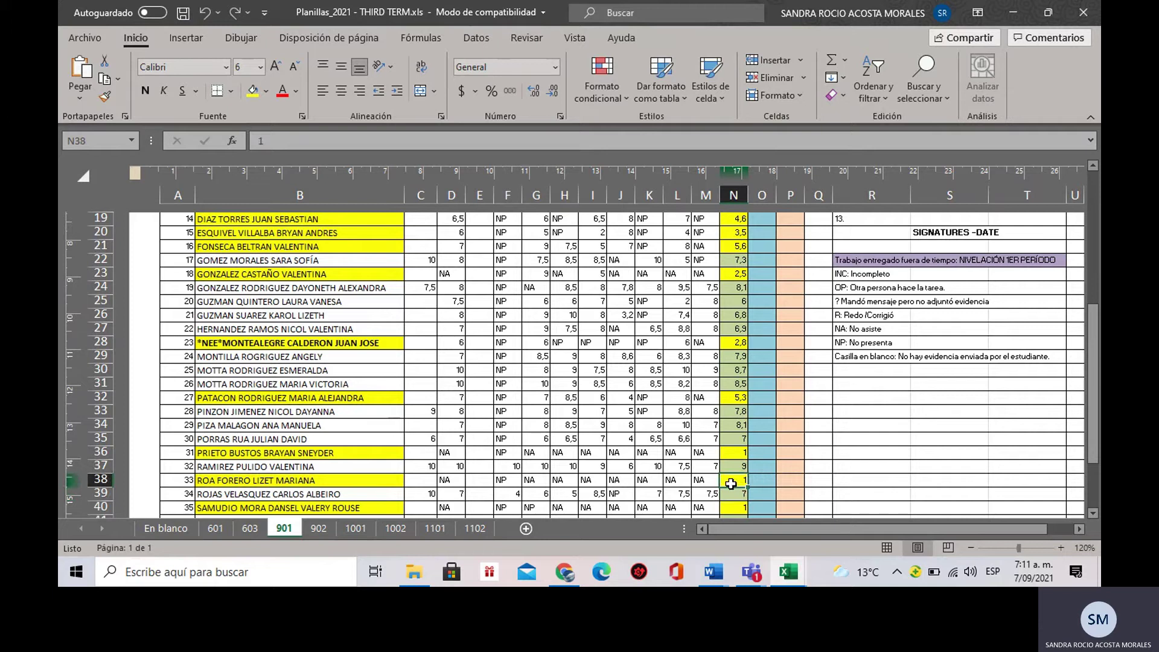
pyautogui.scroll(-1, 731, 483)
pyautogui.click(735, 467)
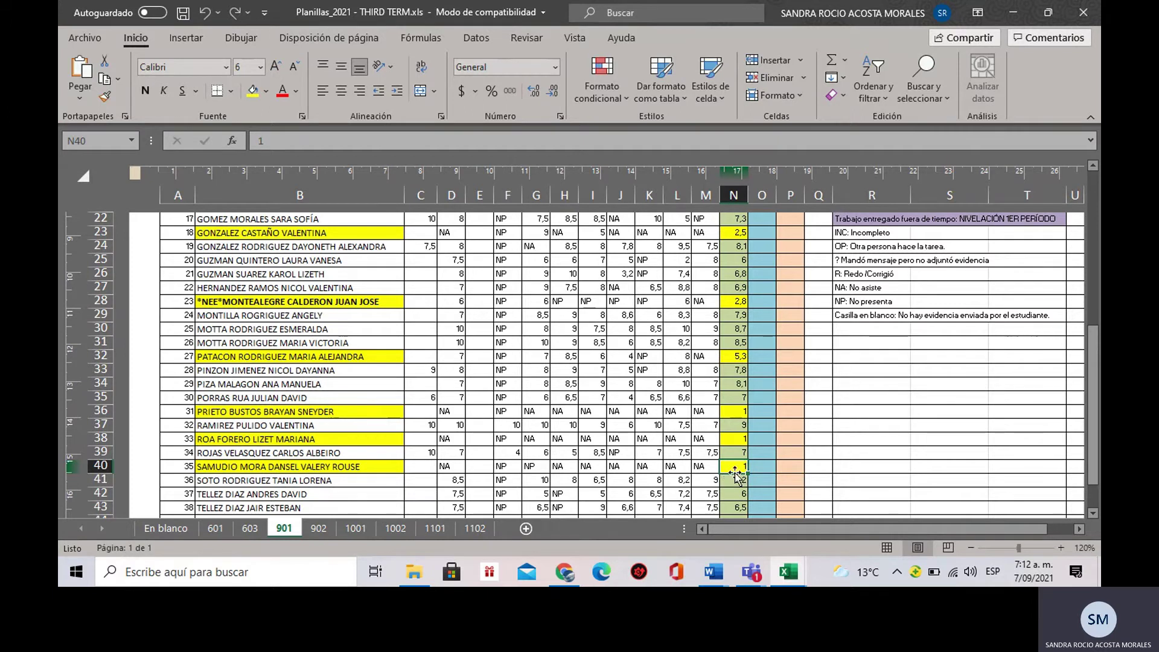
pyautogui.scroll(-2, 744, 463)
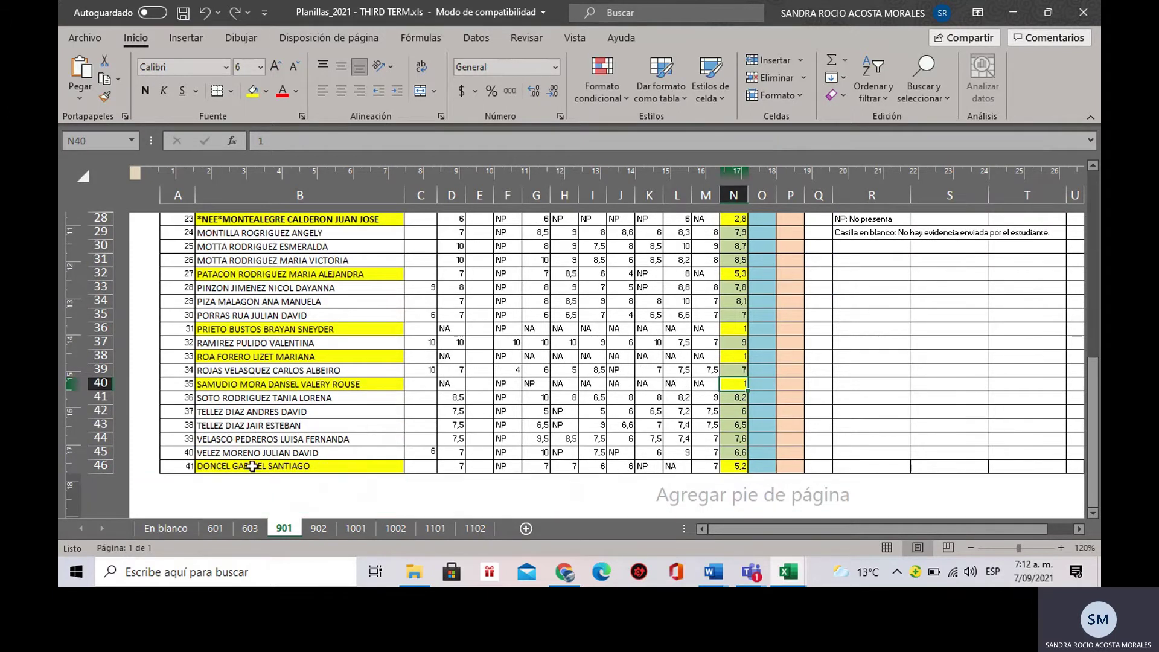
pyautogui.click(739, 467)
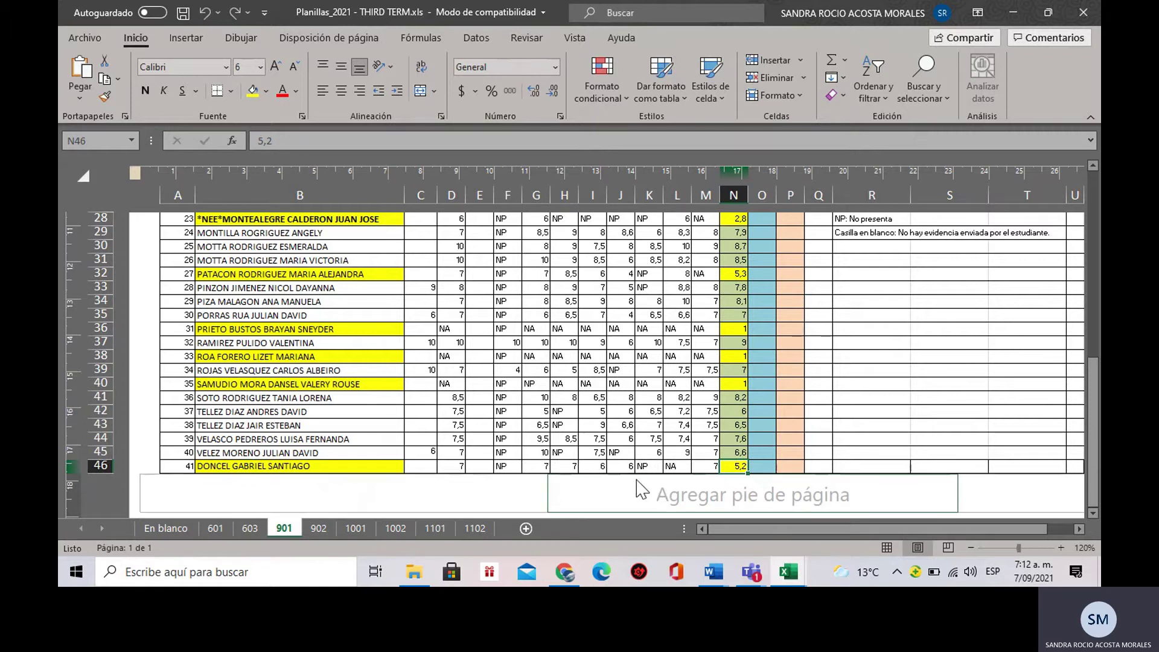
pyautogui.scroll(6, 635, 428)
pyautogui.scroll(4, 636, 427)
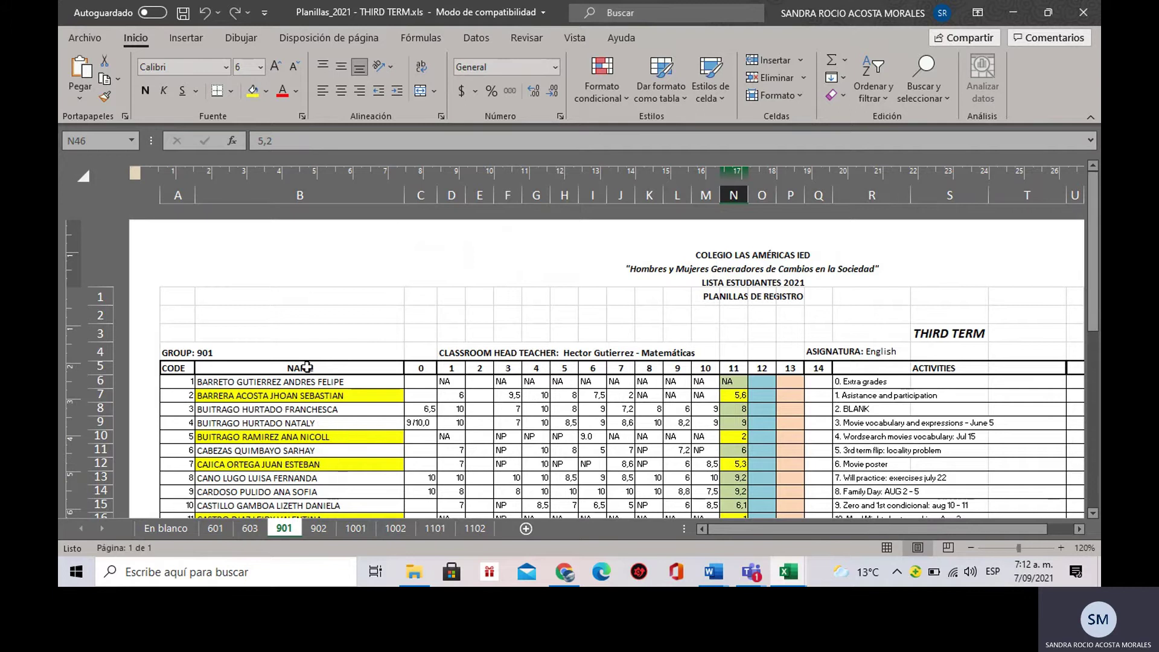
# Step: Open sheet 902 and fill the student name in B7 and the activity 9 grade in L7 with yellow
pyautogui.click(318, 529)
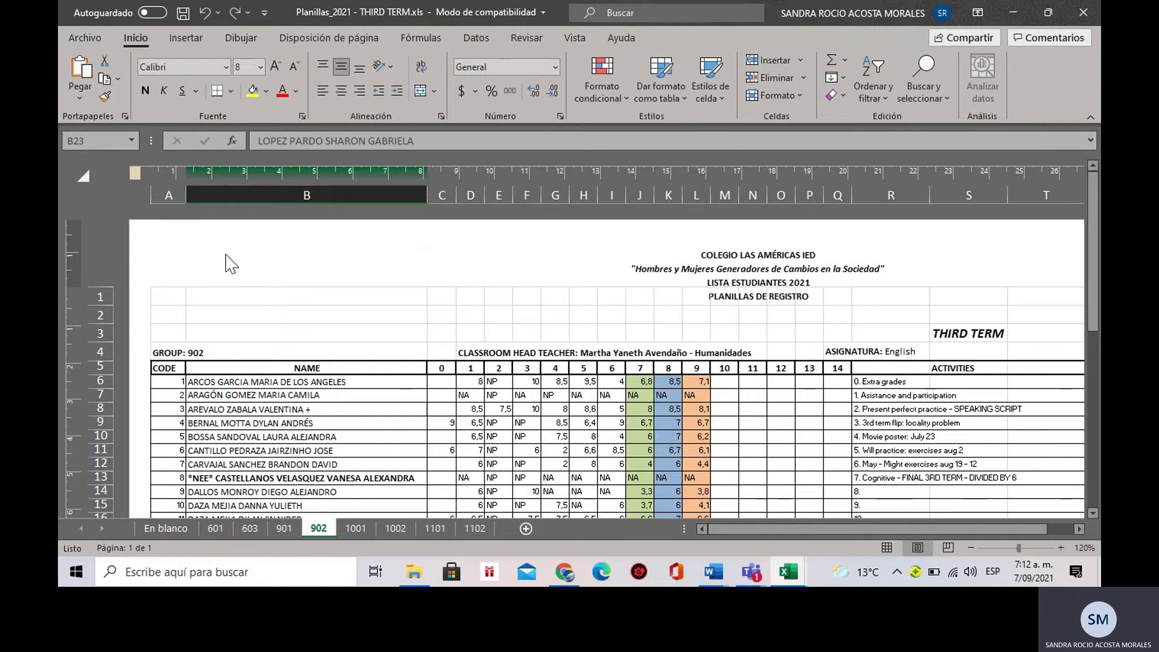
pyautogui.click(699, 396)
pyautogui.click(401, 396)
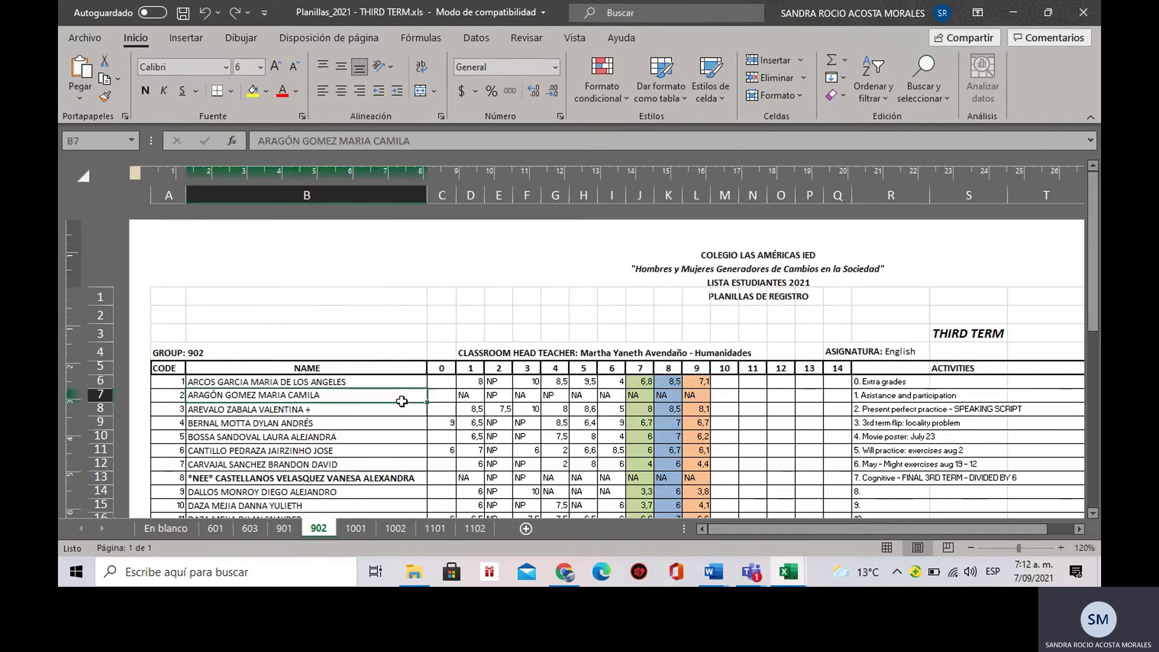
pyautogui.click(252, 90)
pyautogui.click(698, 396)
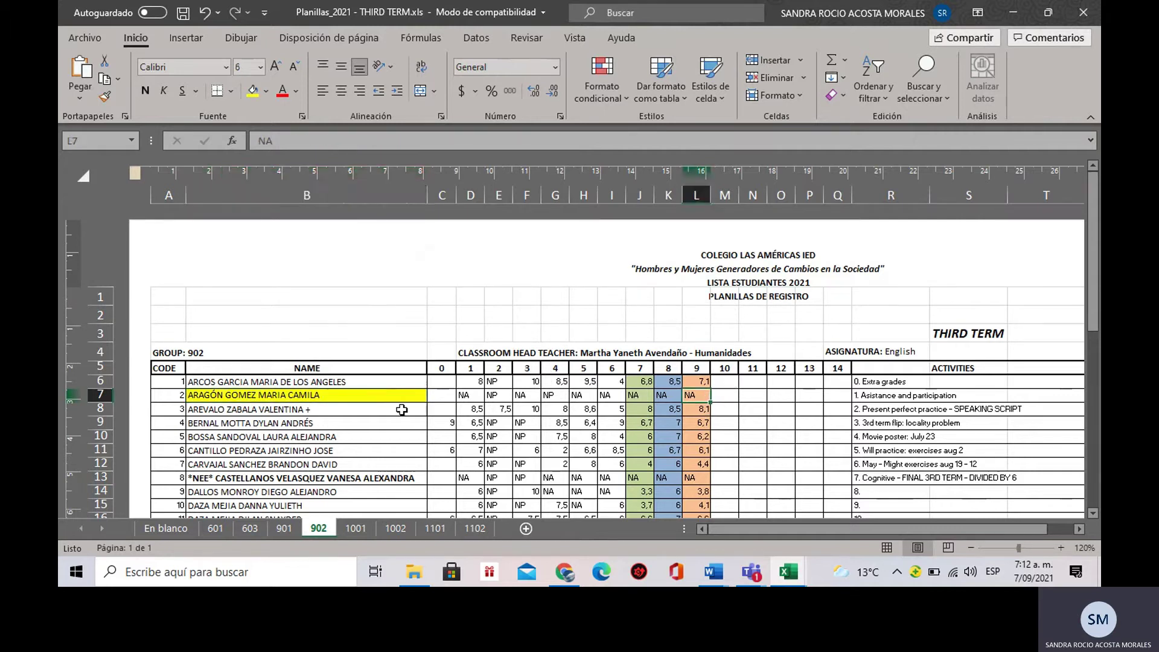
pyautogui.click(252, 91)
# Step: Fill the activity 9 grade in L12 and the student name in B12 with yellow
pyautogui.click(699, 468)
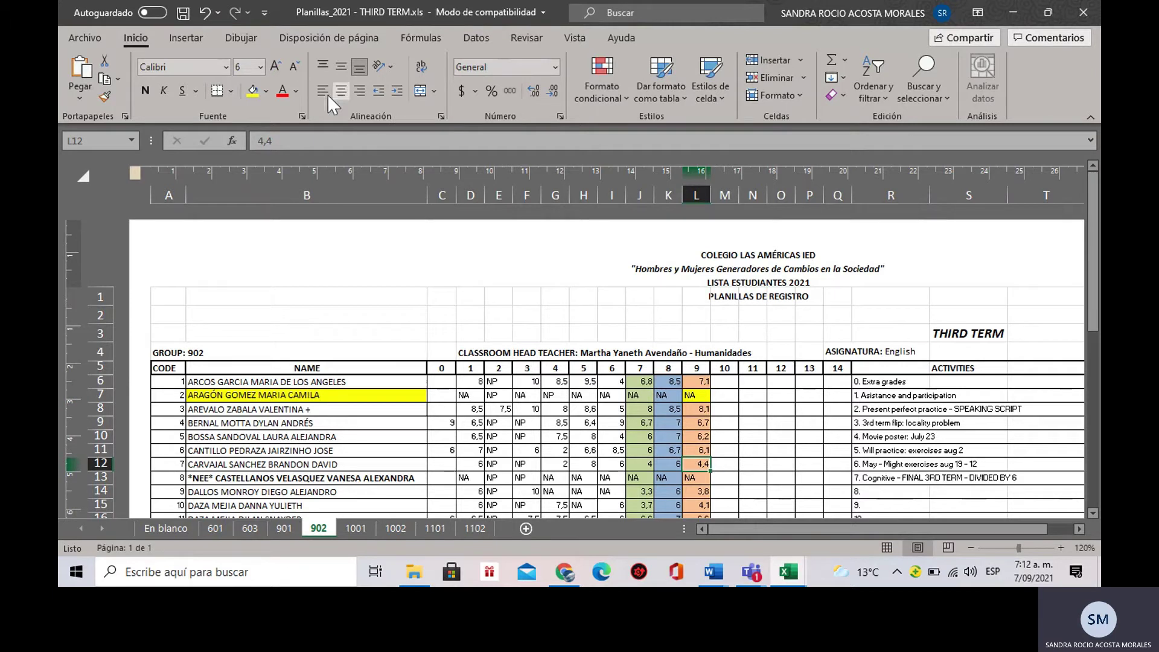
pyautogui.click(252, 90)
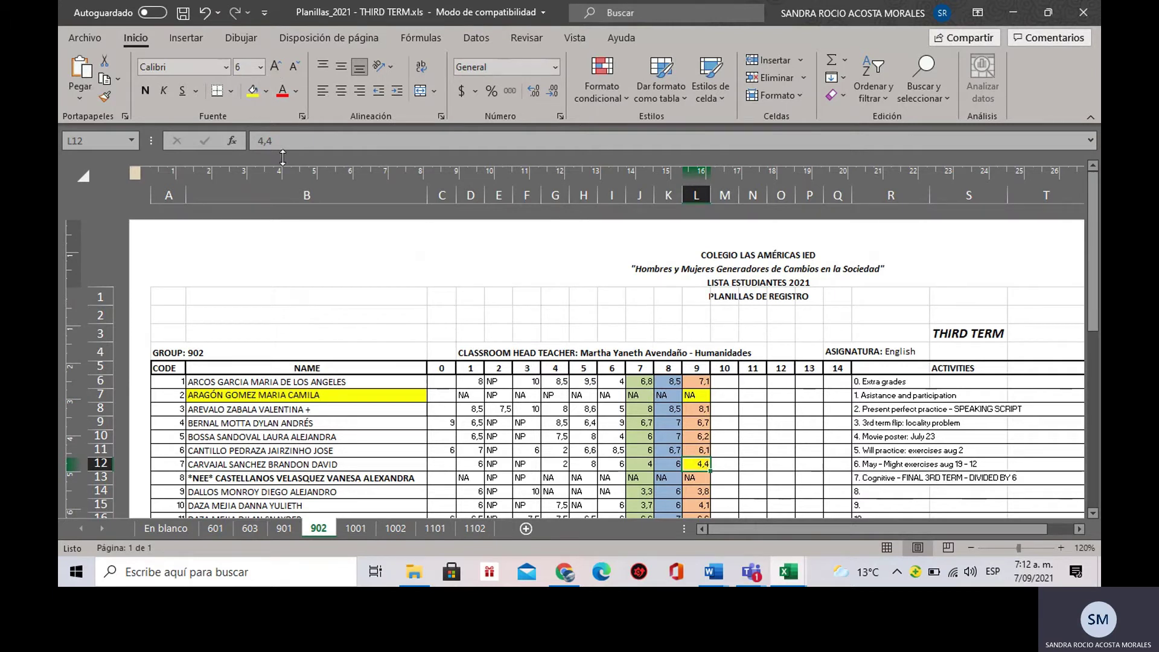
pyautogui.click(337, 468)
pyautogui.click(252, 92)
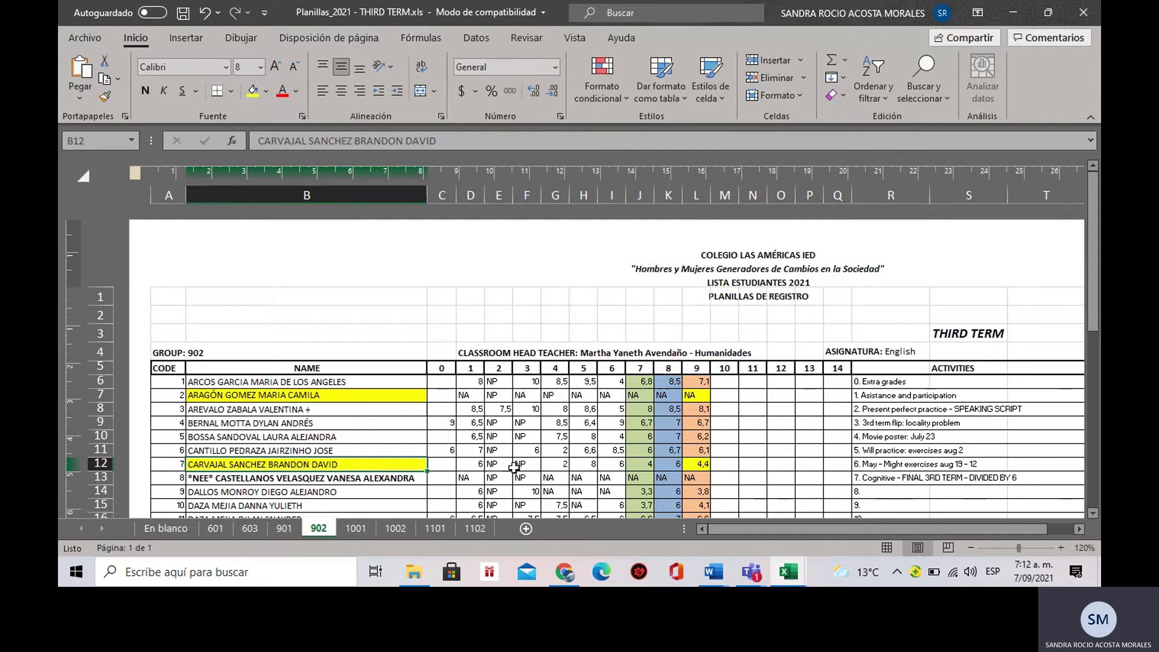
# Step: Replace the NA entries in the activity 9 cells L7 and L13 with a grade of 1
pyautogui.scroll(-3, 697, 451)
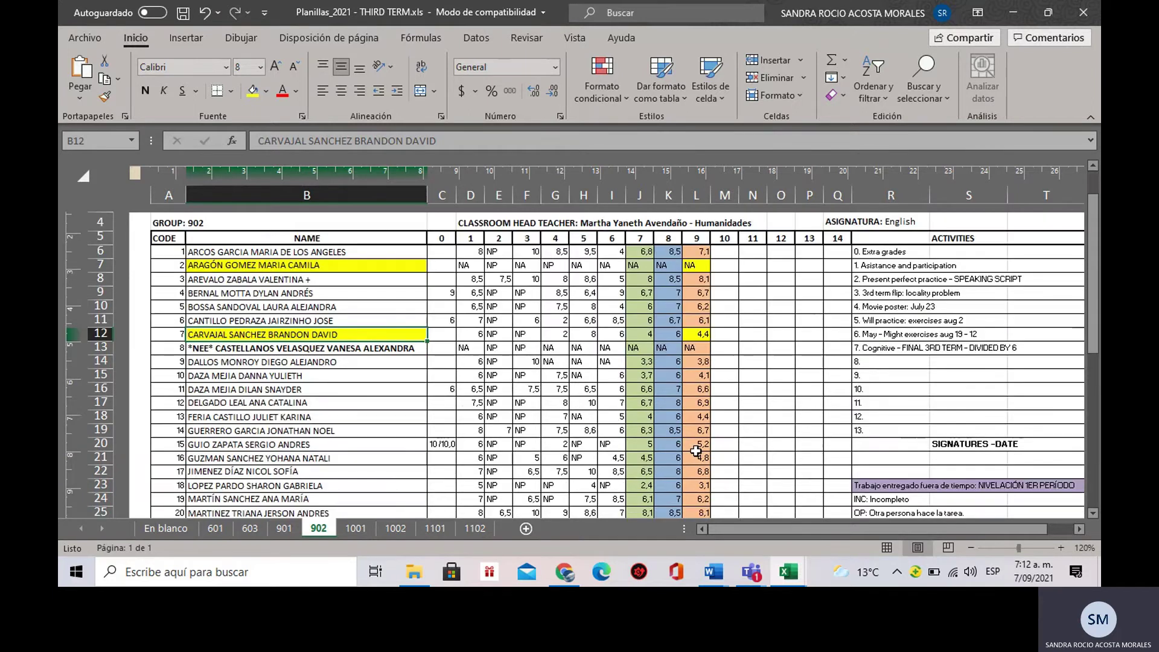
pyautogui.click(704, 266)
pyautogui.write('1')
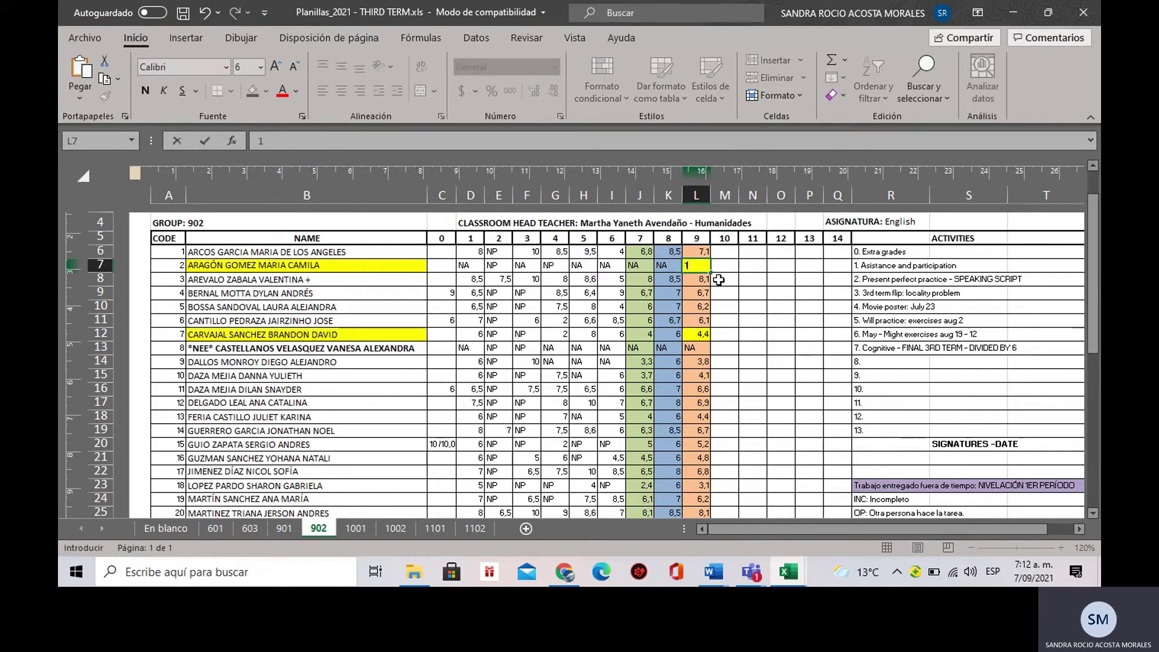
pyautogui.press('Return')
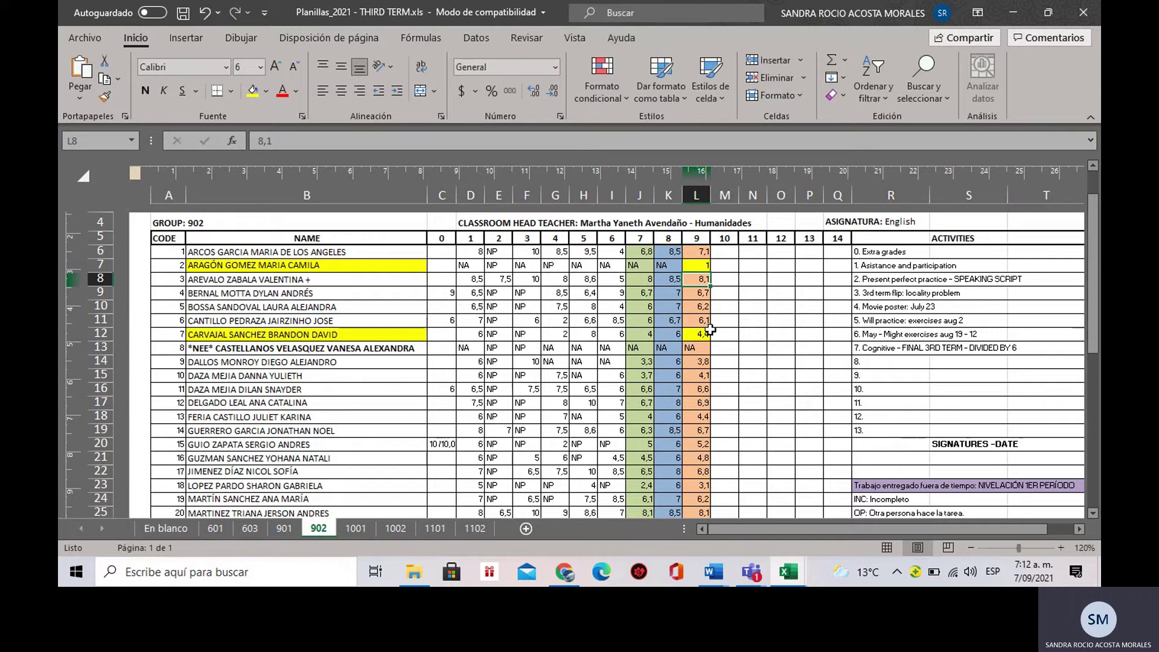
pyautogui.click(694, 351)
pyautogui.write('1')
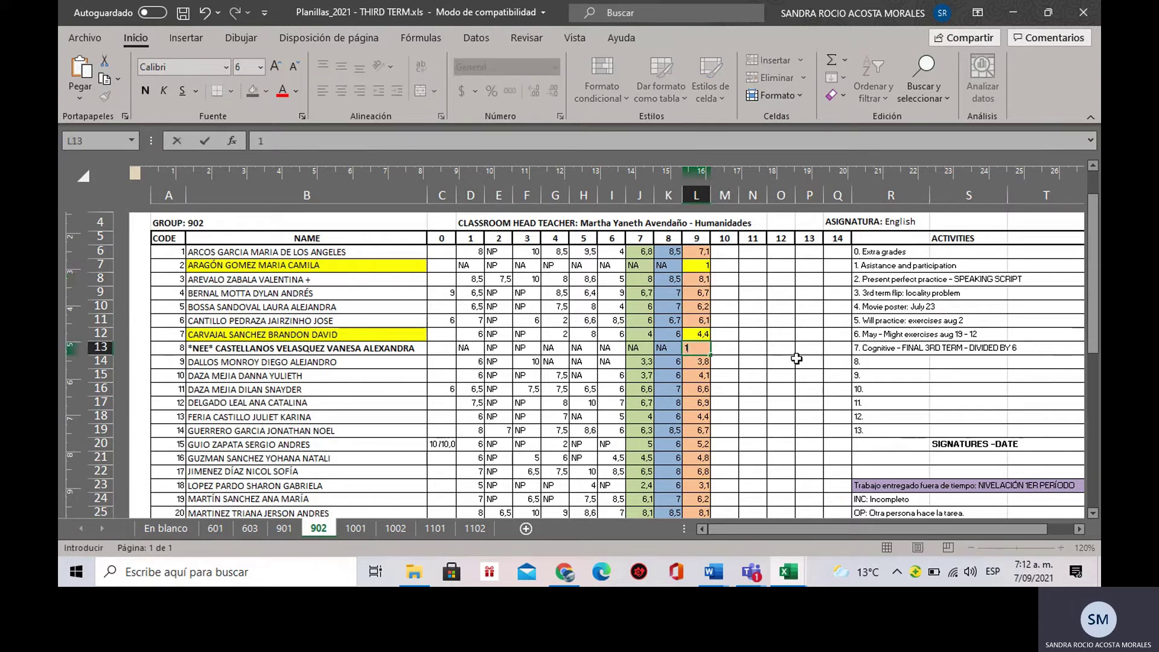
pyautogui.press('Return')
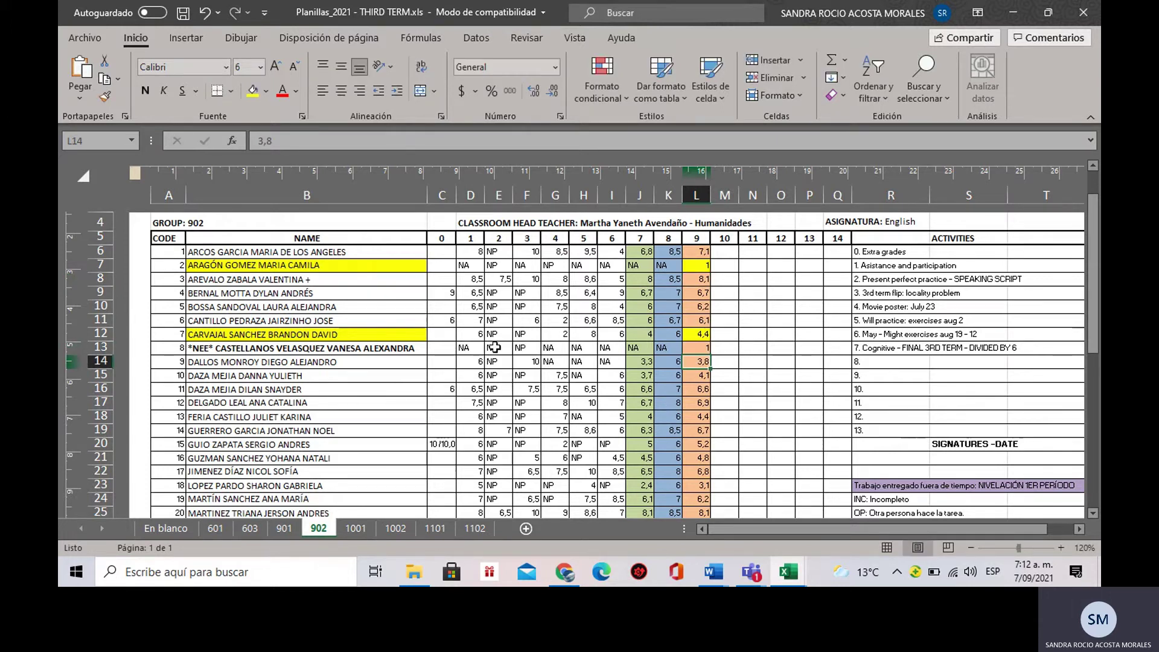
# Step: Highlight in yellow the student names and activity 9 grades in rows 13 and 14
pyautogui.click(285, 352)
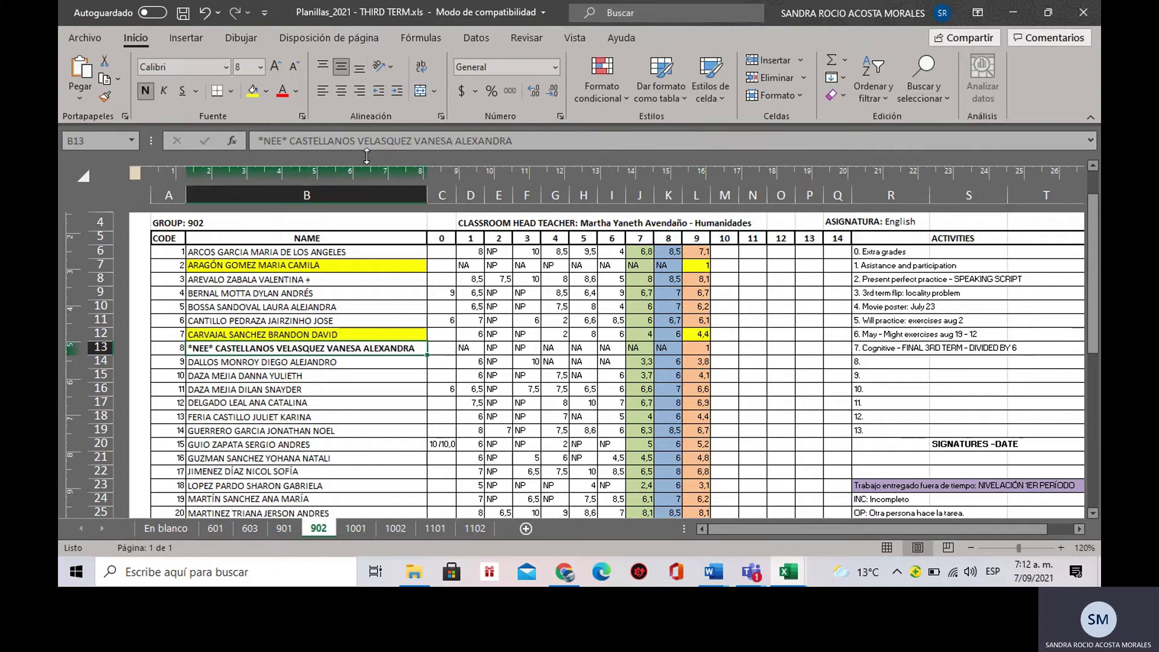
pyautogui.click(261, 92)
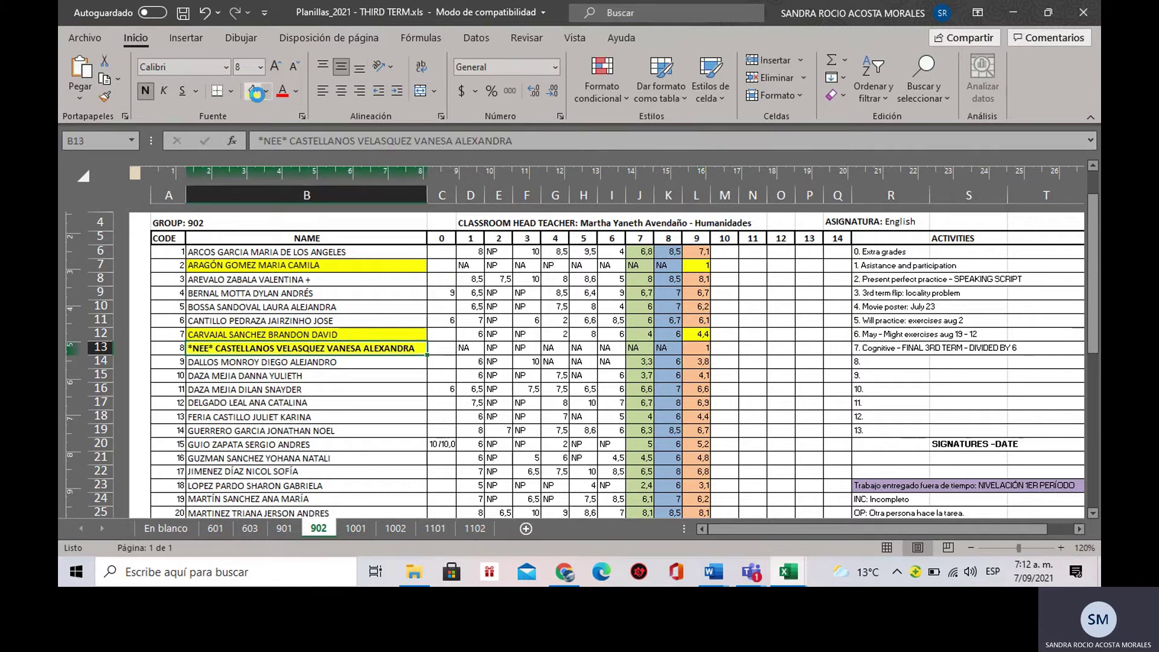
pyautogui.click(694, 350)
pyautogui.click(252, 91)
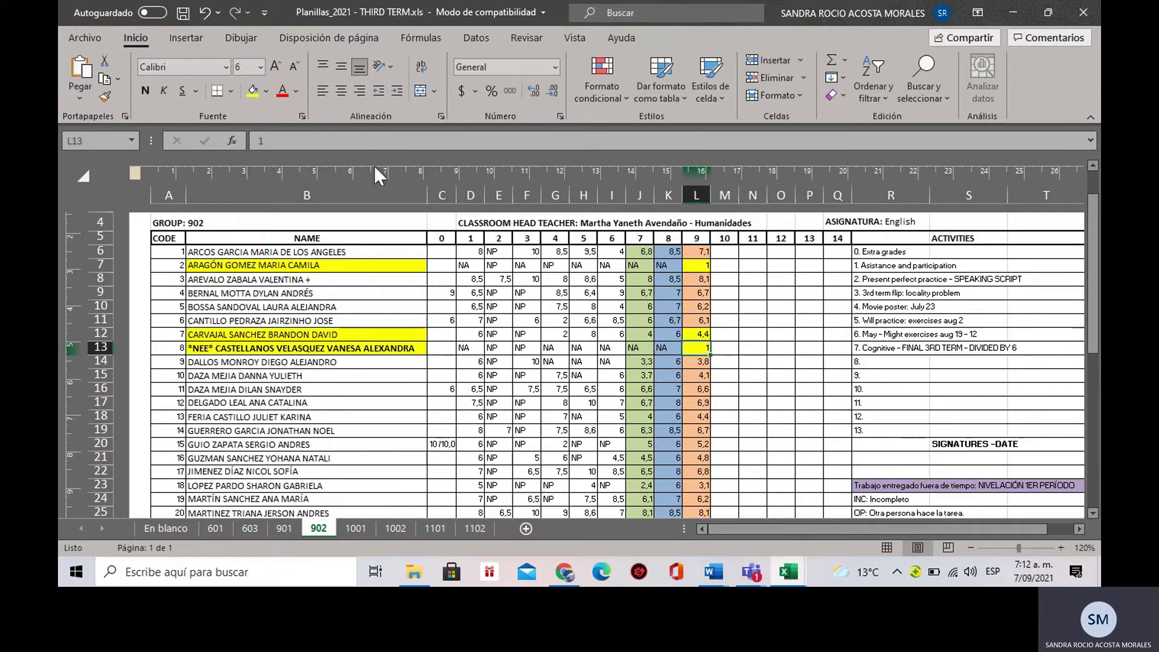
pyautogui.click(695, 363)
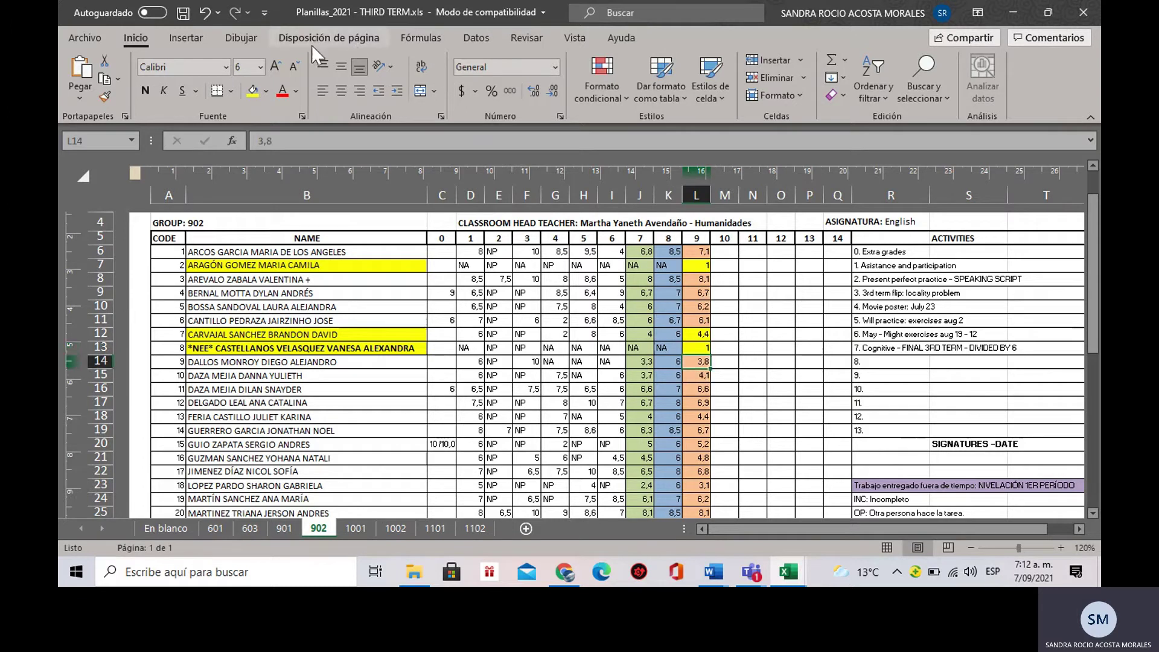
pyautogui.click(251, 91)
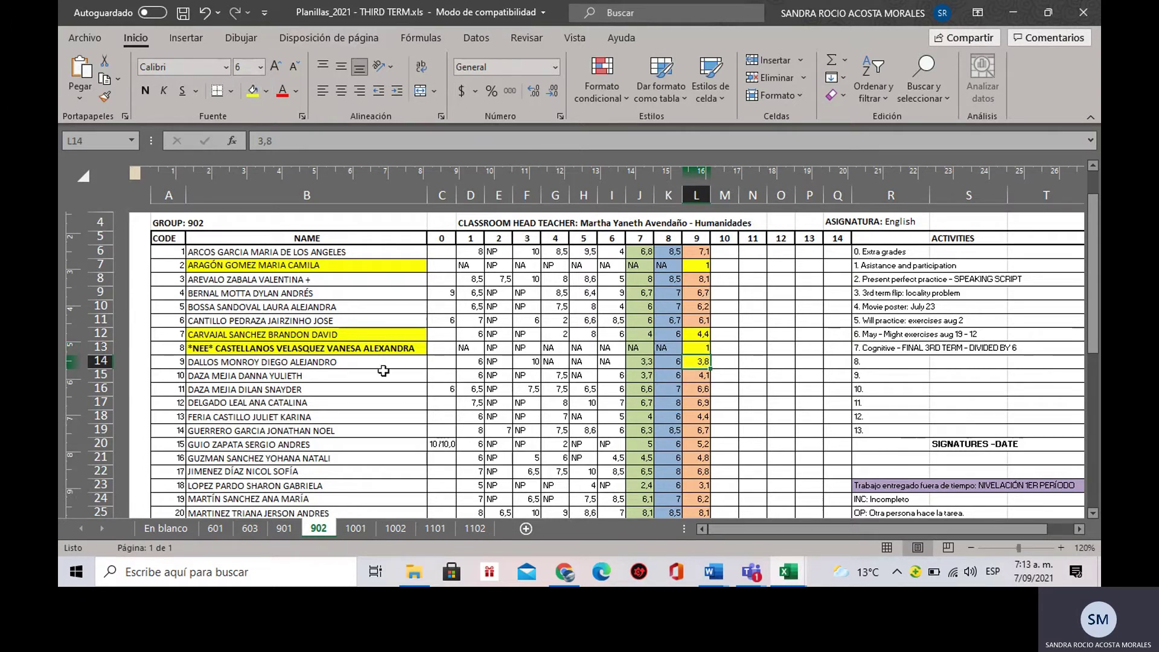
pyautogui.click(371, 361)
pyautogui.click(253, 95)
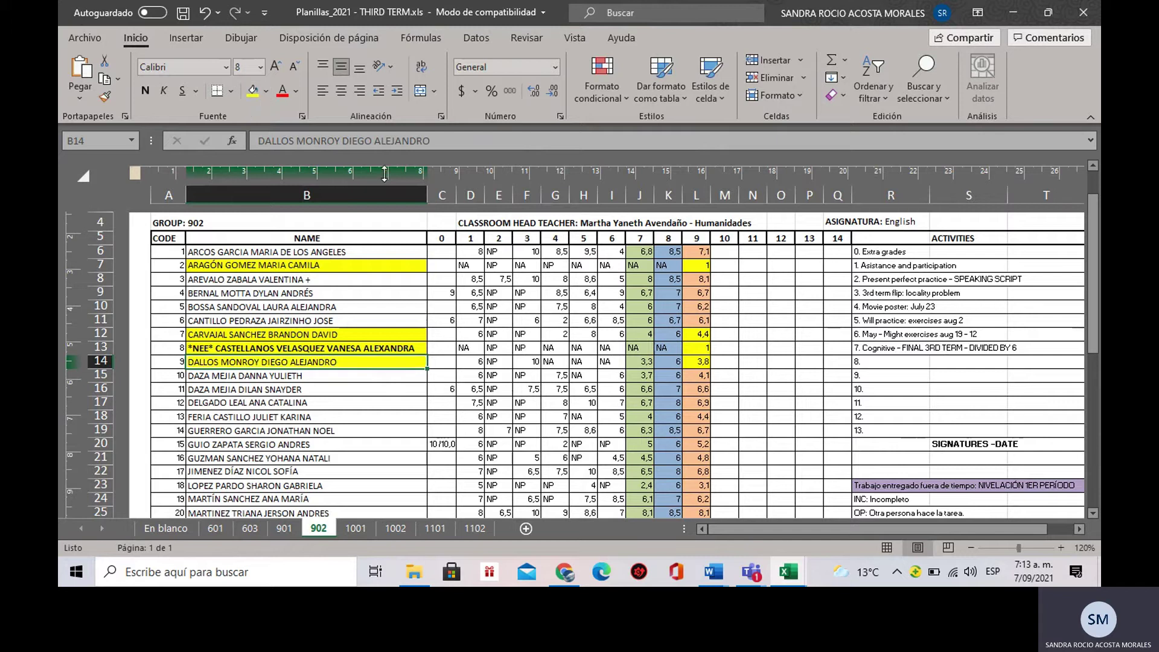
pyautogui.click(726, 364)
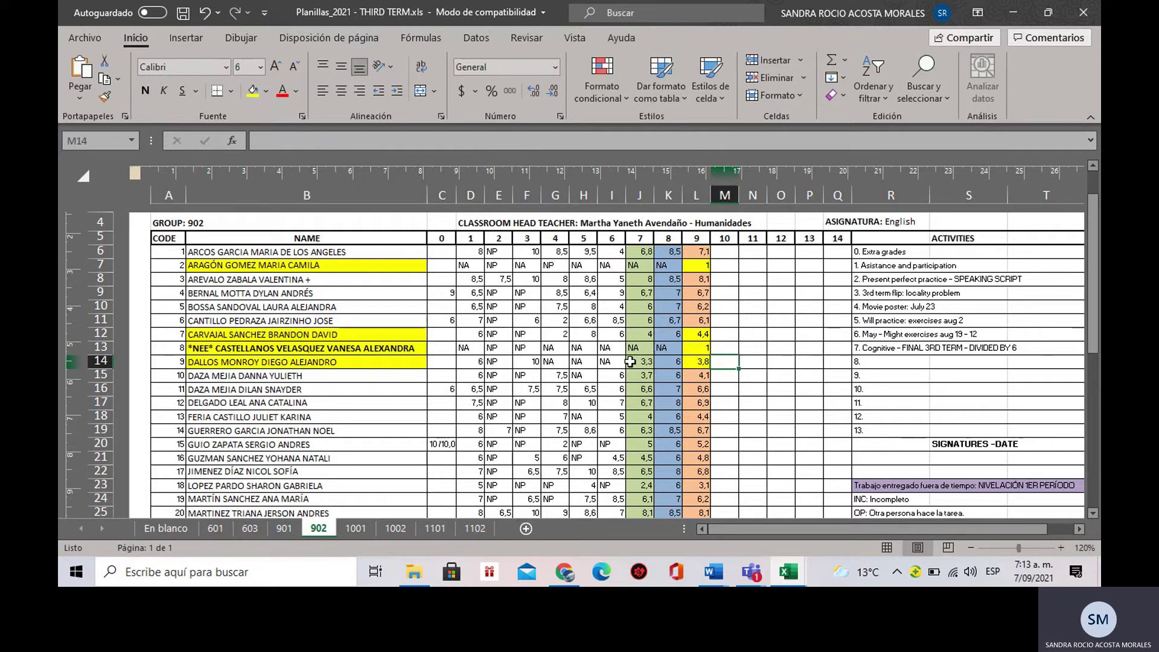
# Step: Highlight in yellow the activity 9 grades and student names in rows 15 and 18
pyautogui.click(701, 378)
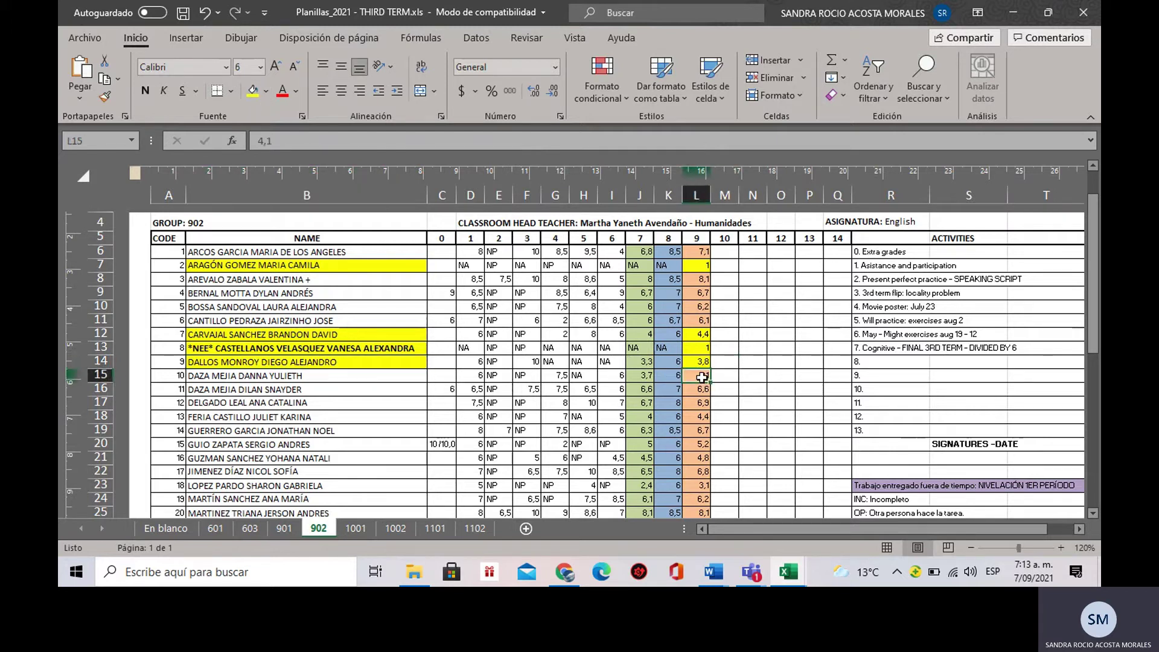
pyautogui.click(253, 92)
pyautogui.click(336, 380)
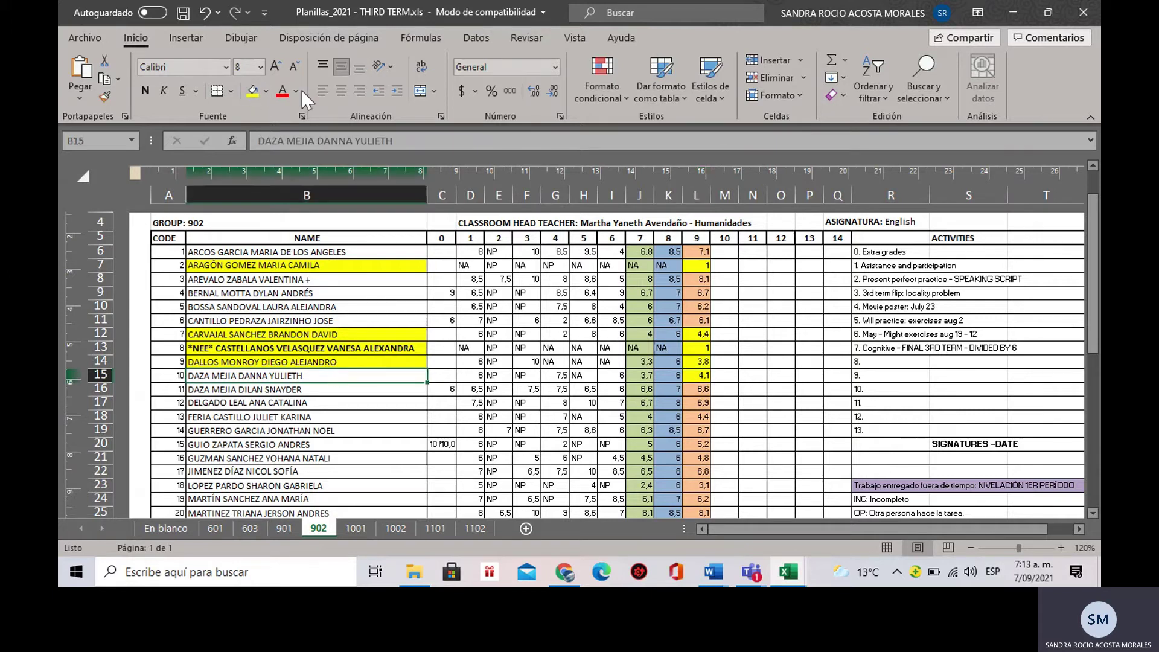
pyautogui.click(252, 91)
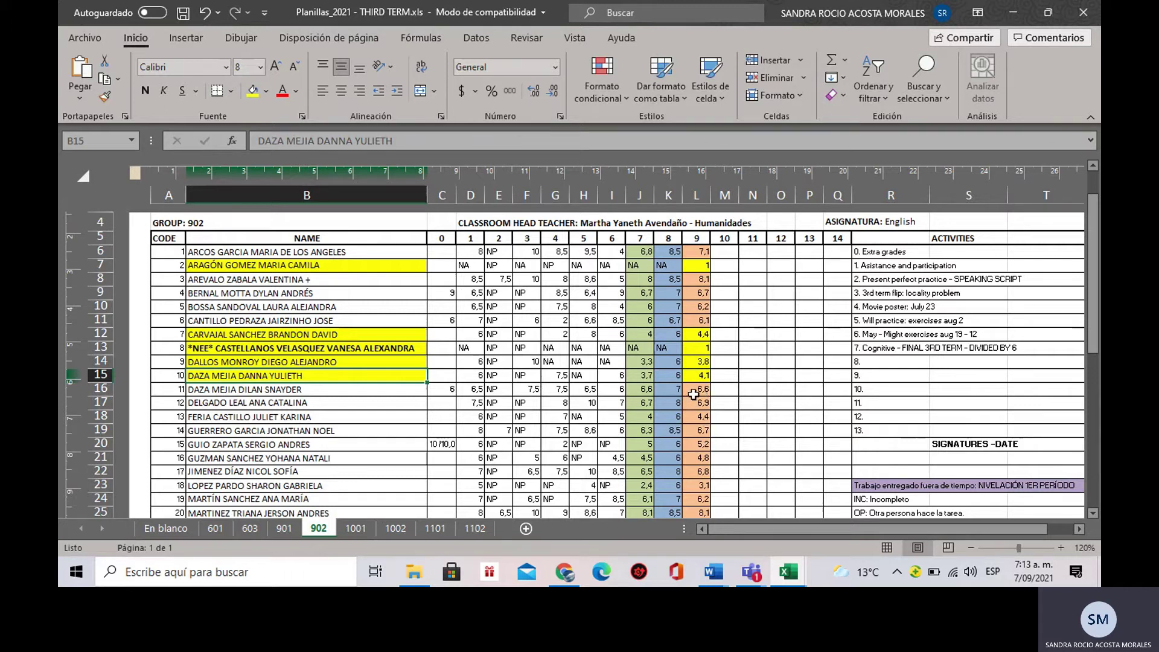
pyautogui.click(699, 421)
pyautogui.click(253, 90)
pyautogui.click(387, 422)
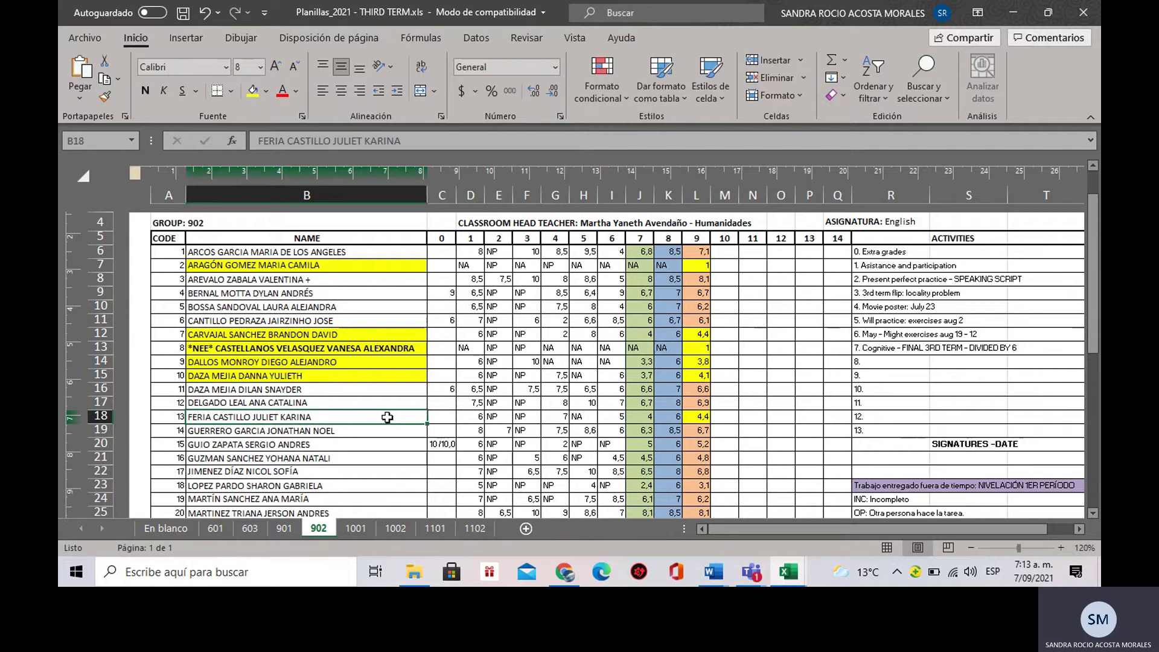
pyautogui.click(252, 90)
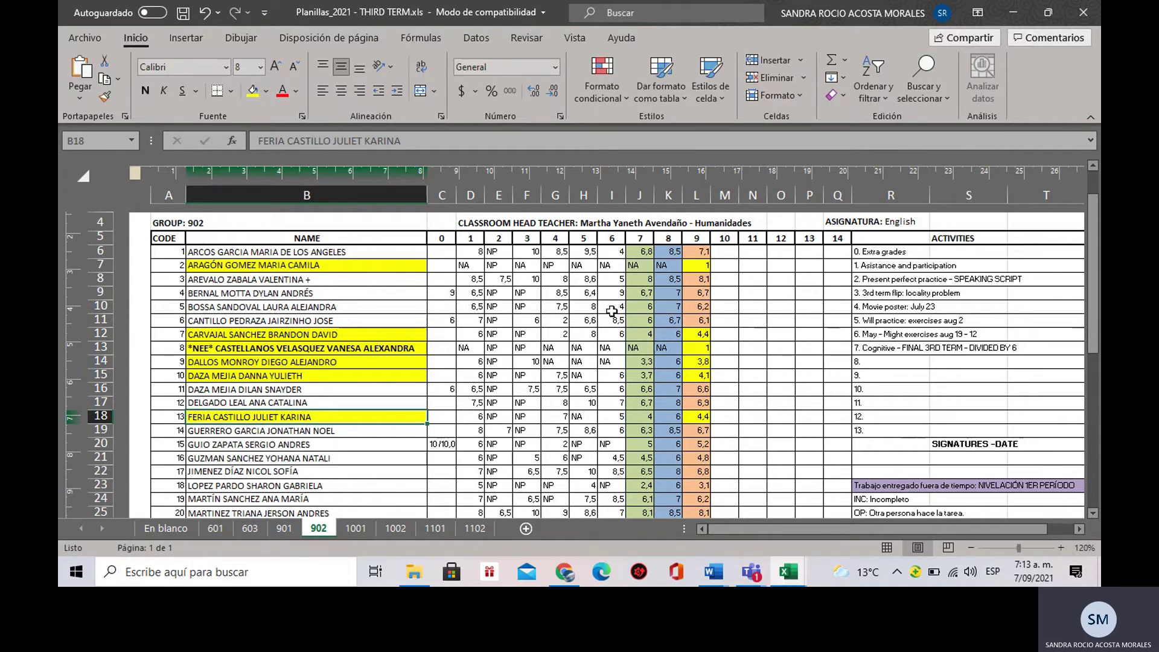
# Step: Fill the activity 9 grade in L20 and the student name in B20 with yellow
pyautogui.scroll(-1, 717, 443)
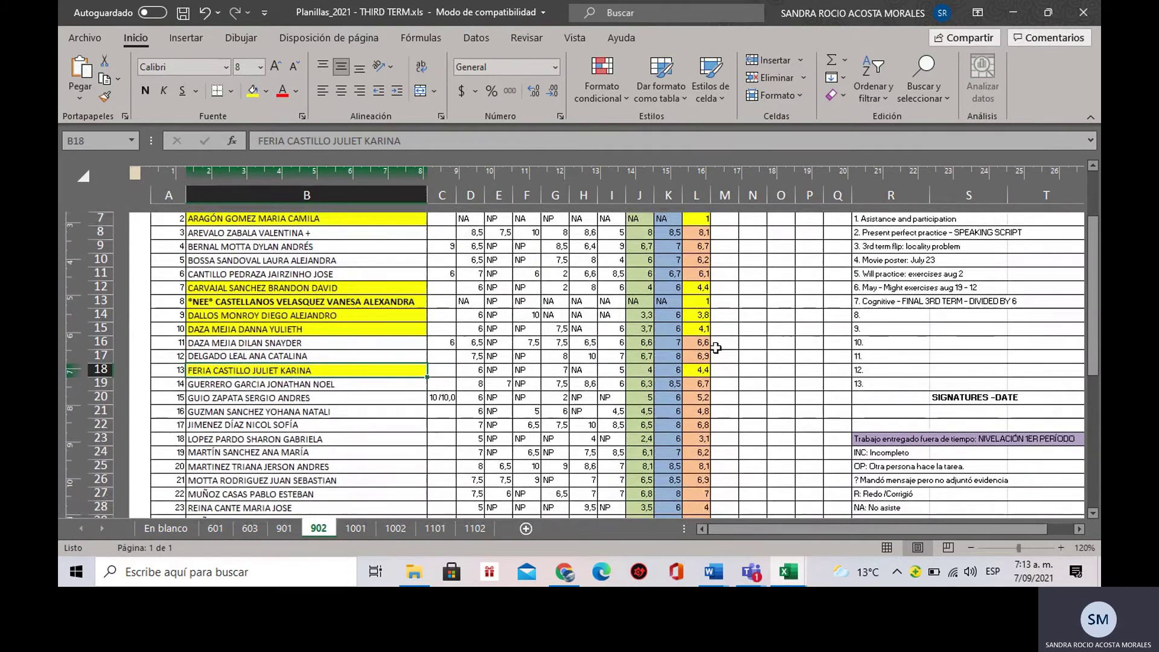
pyautogui.click(698, 398)
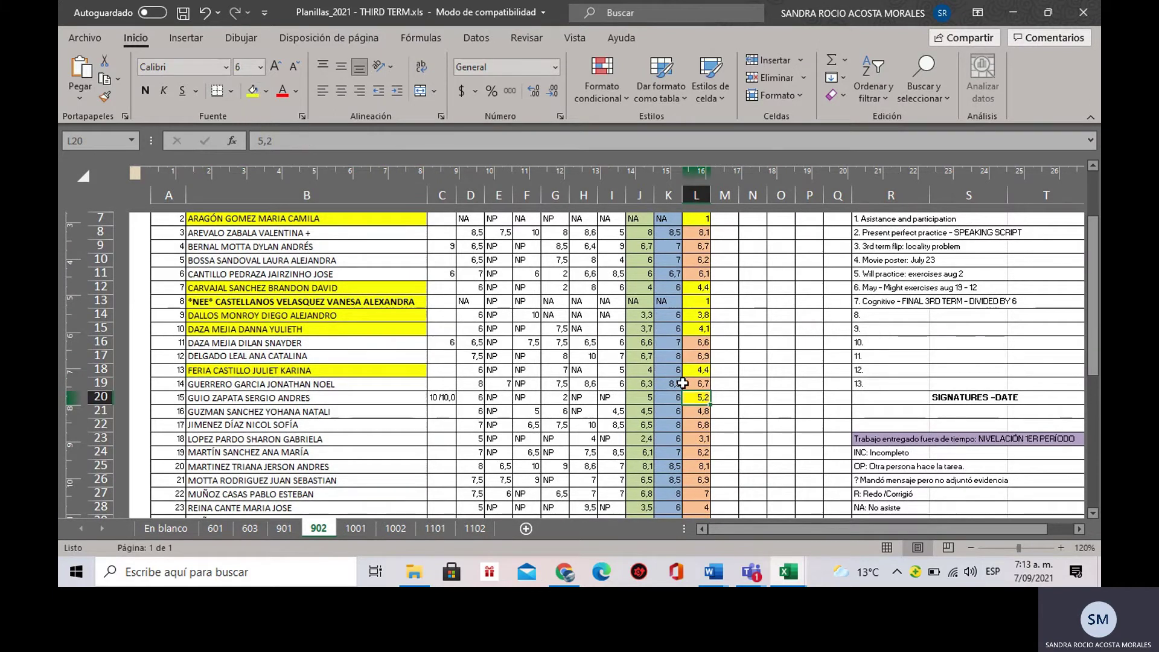
pyautogui.click(387, 399)
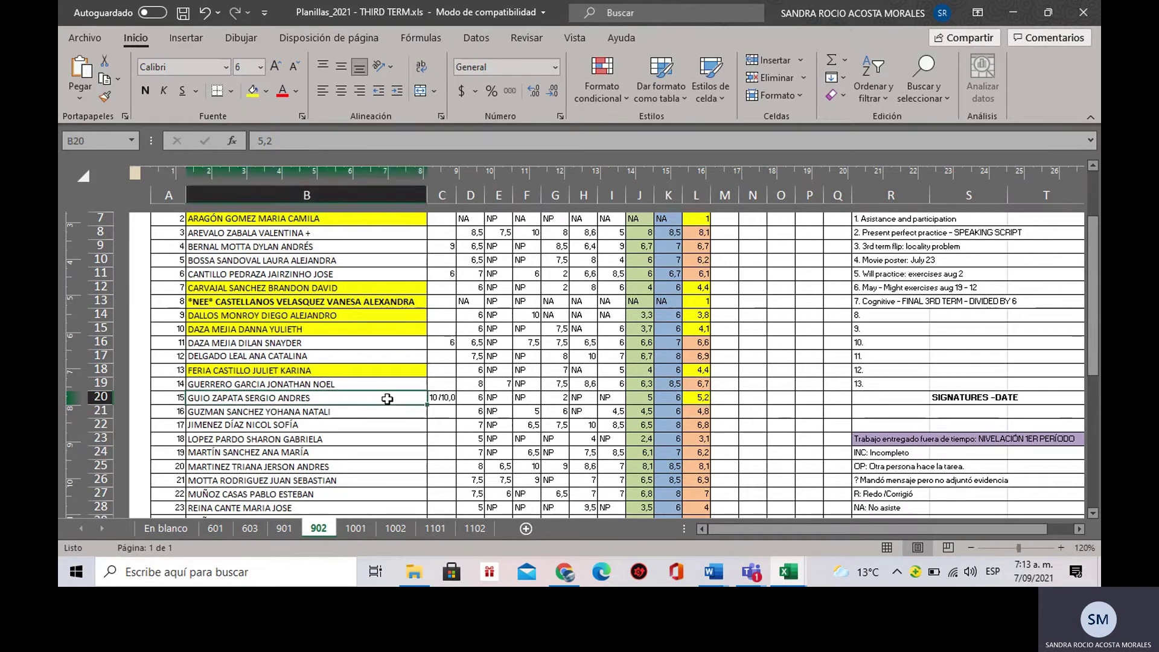
pyautogui.click(245, 92)
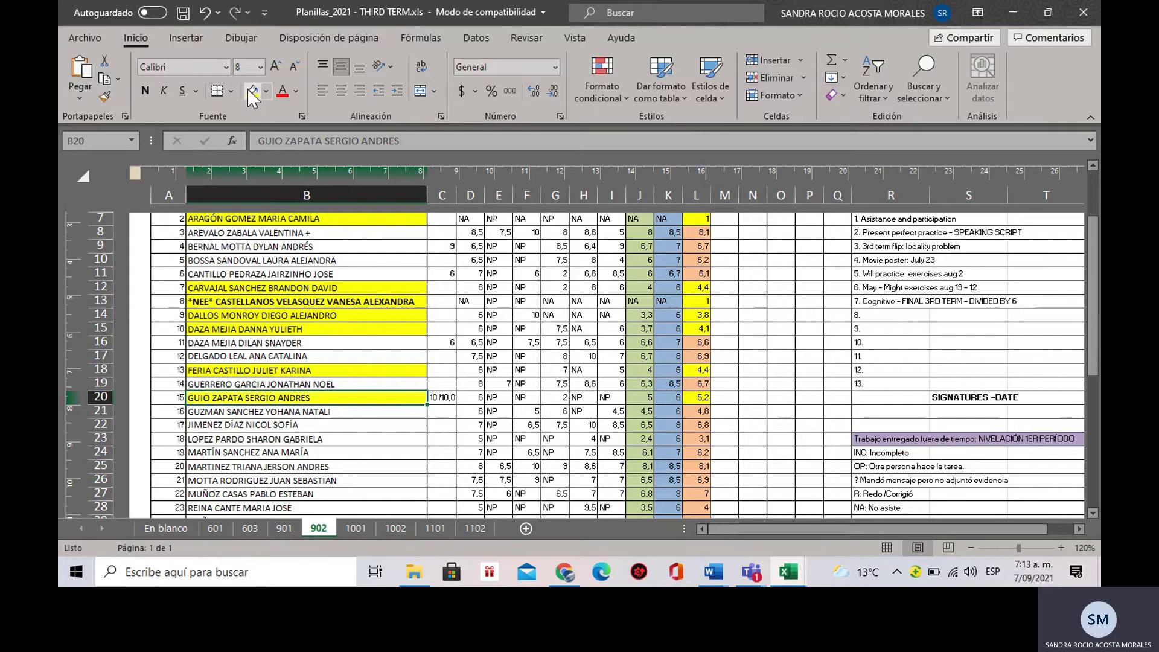
# Step: Highlight in yellow the activity 9 grades and student names in rows 21 and 23
pyautogui.click(699, 411)
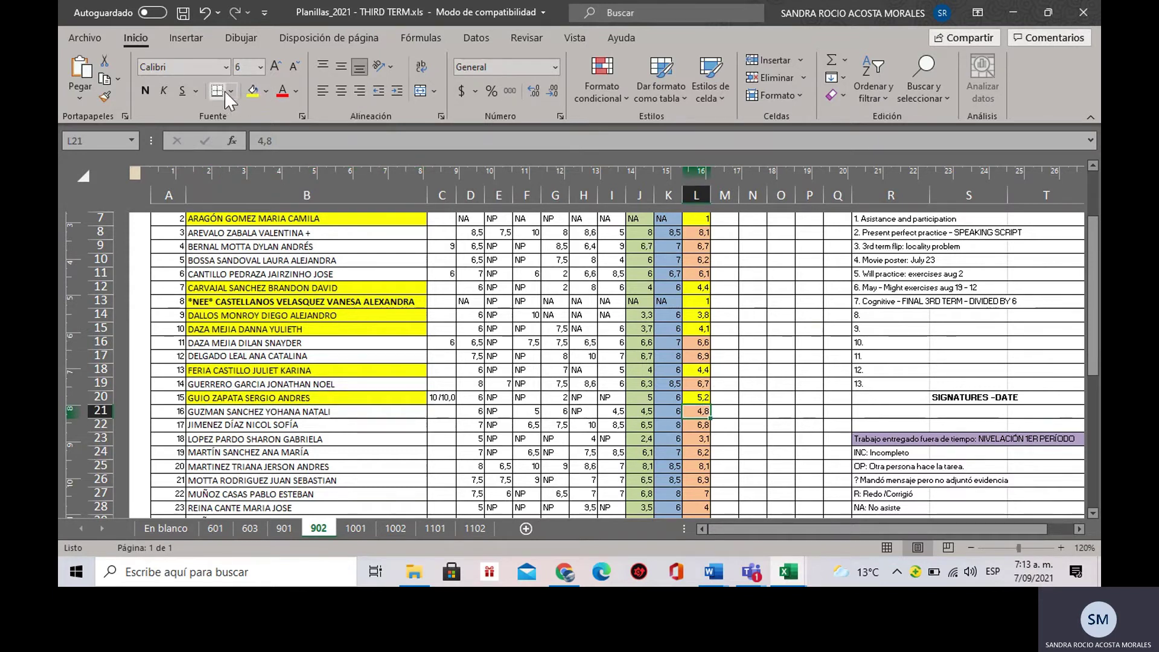
pyautogui.click(250, 92)
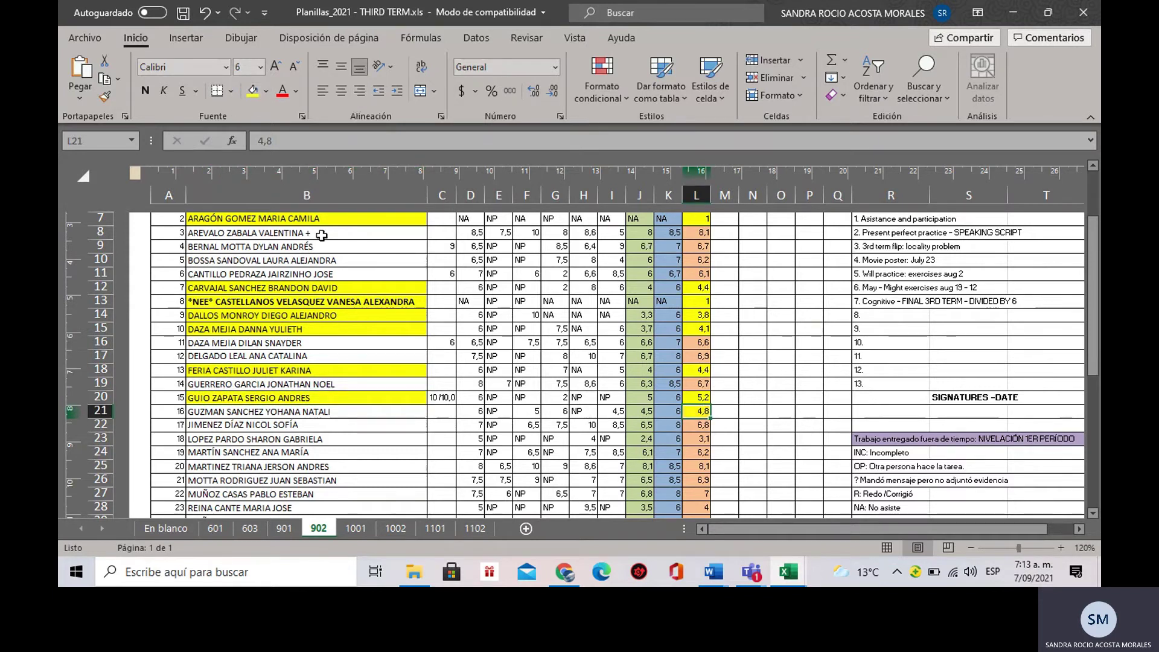
pyautogui.click(321, 413)
pyautogui.click(252, 92)
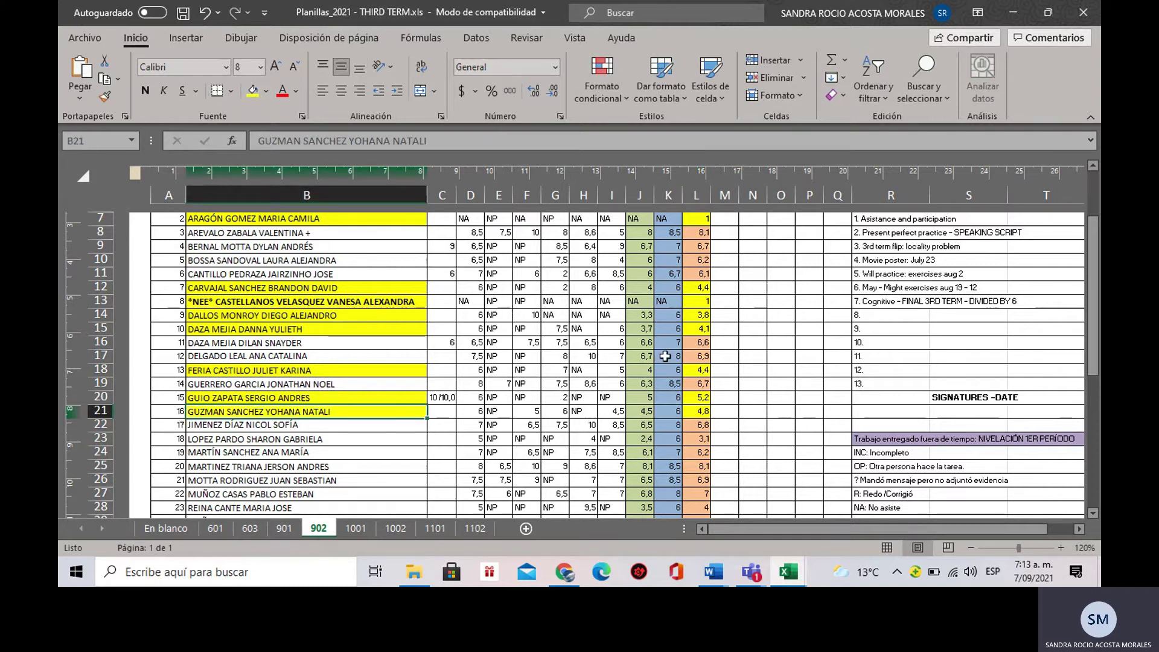
pyautogui.click(700, 439)
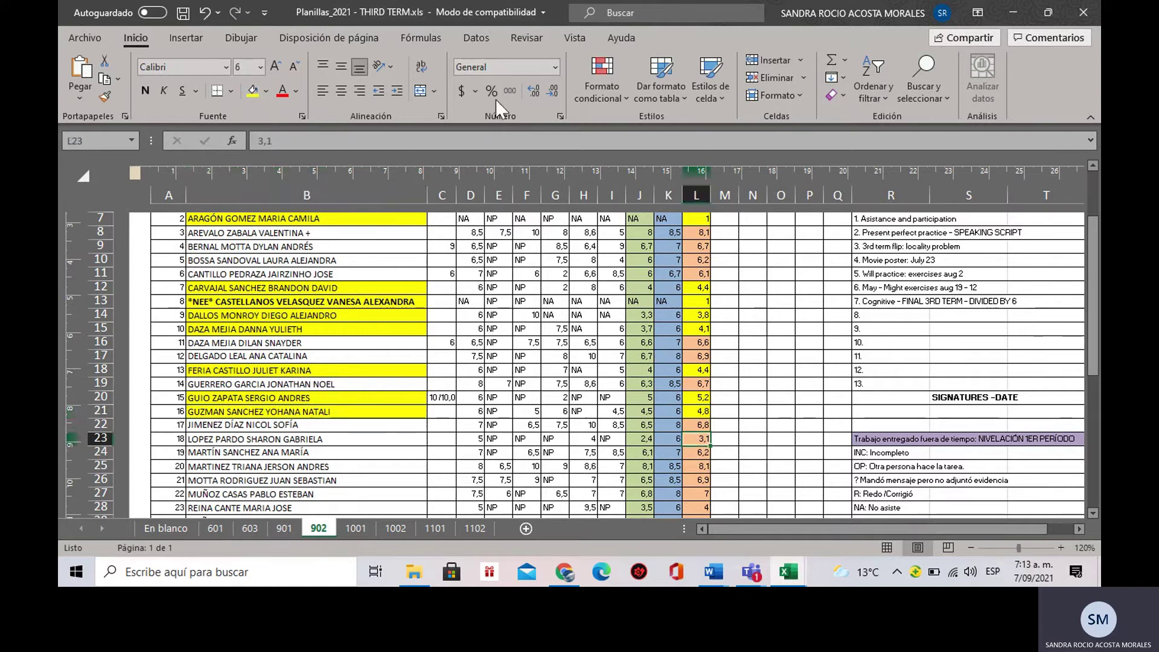
pyautogui.click(252, 91)
pyautogui.click(384, 438)
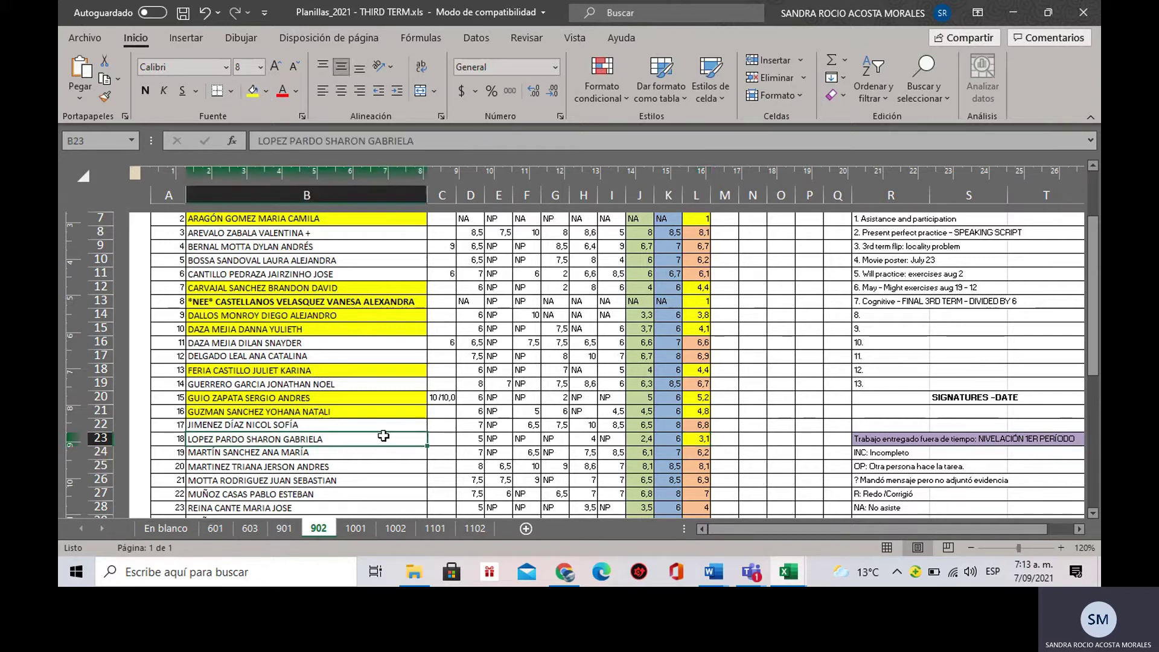
pyautogui.click(248, 90)
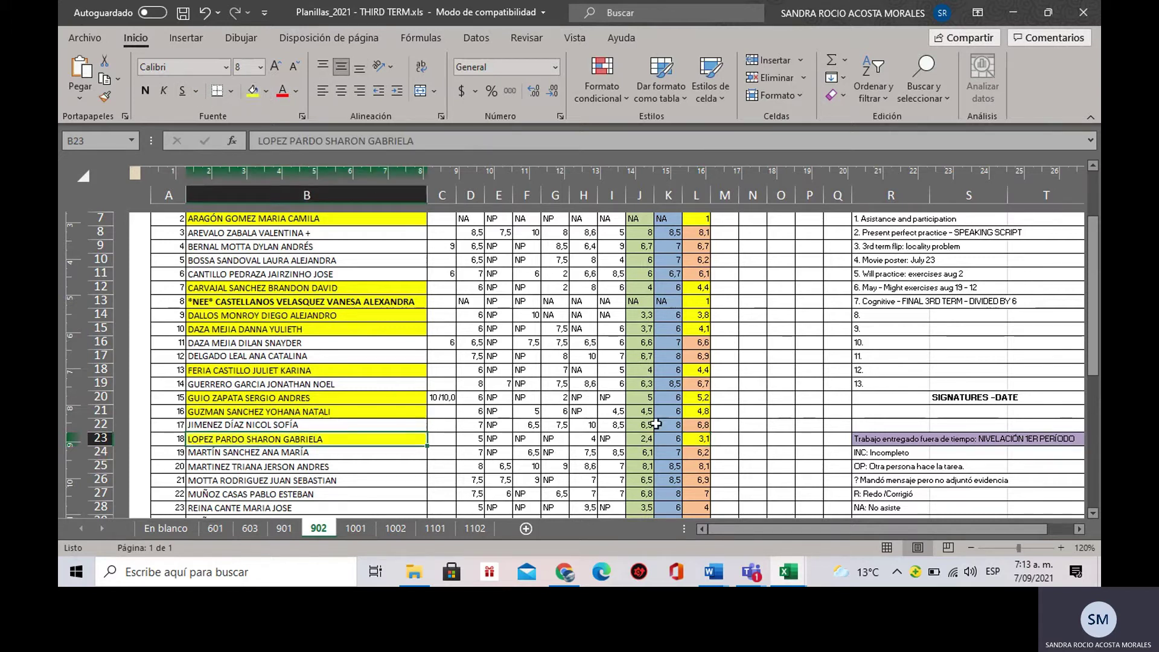
# Step: Fill the activity 9 grades and student names in rows 28 and 29 with yellow
pyautogui.scroll(-1, 698, 501)
pyautogui.click(698, 466)
pyautogui.click(252, 90)
pyautogui.click(320, 467)
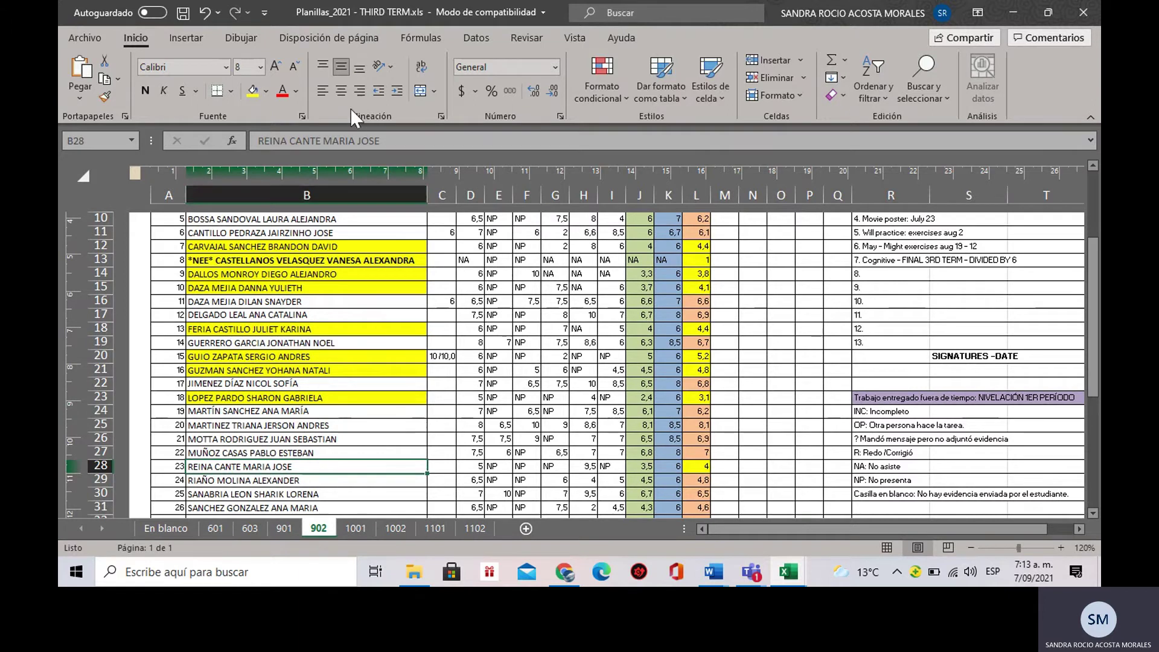
pyautogui.click(253, 91)
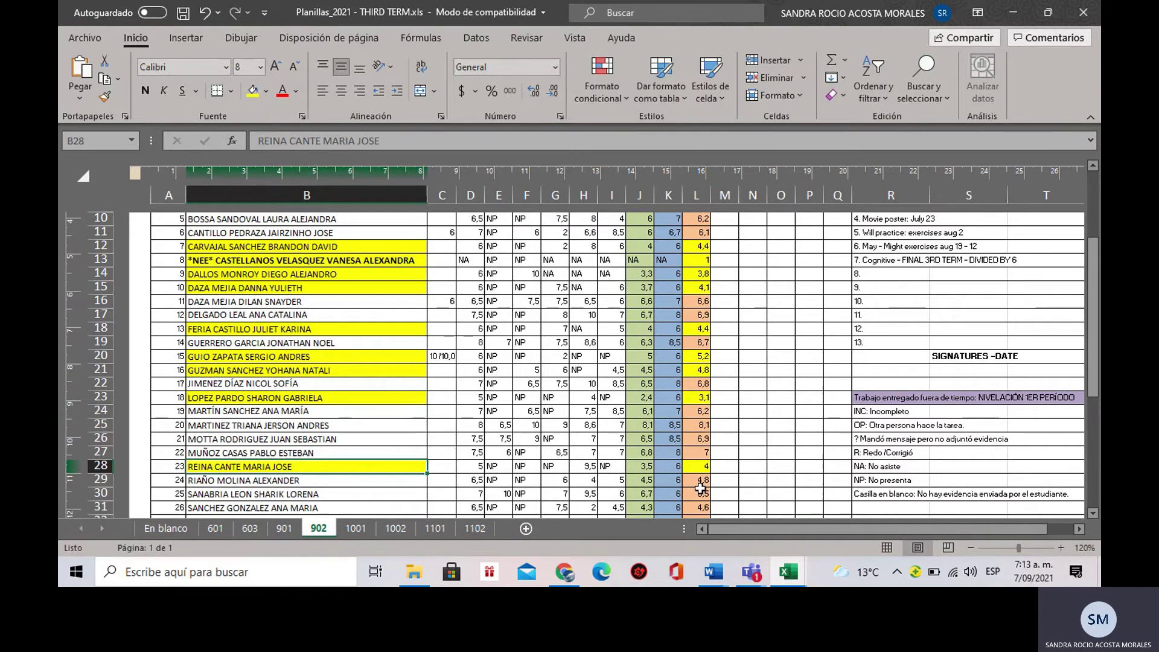
pyautogui.scroll(-2, 700, 488)
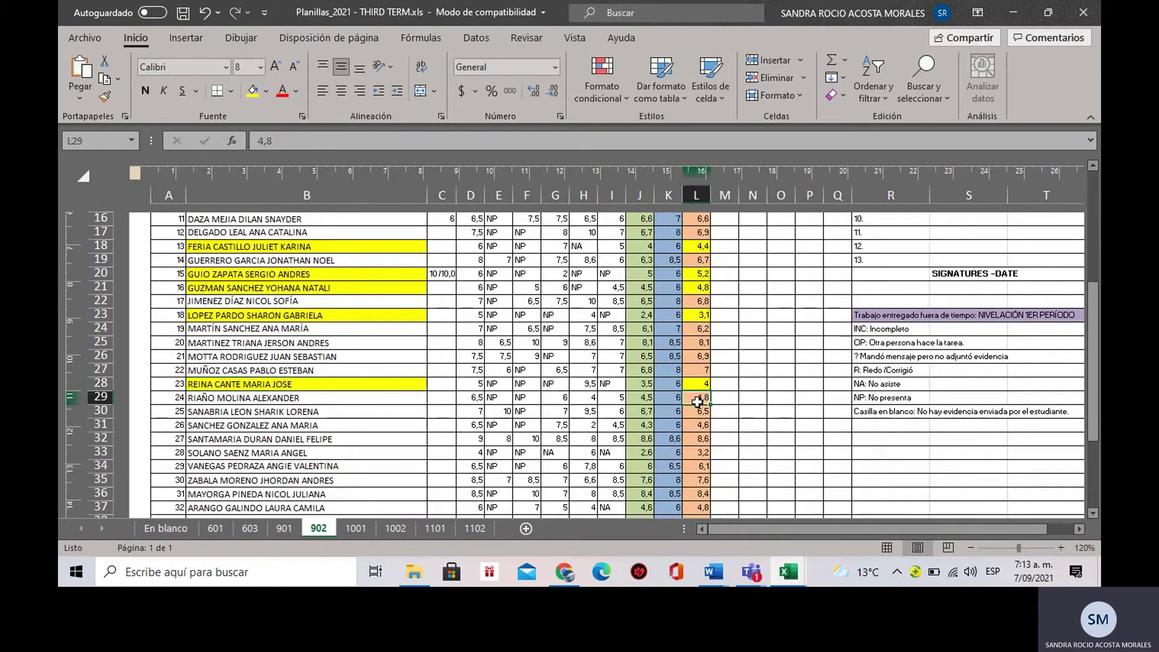
pyautogui.click(697, 399)
pyautogui.click(254, 91)
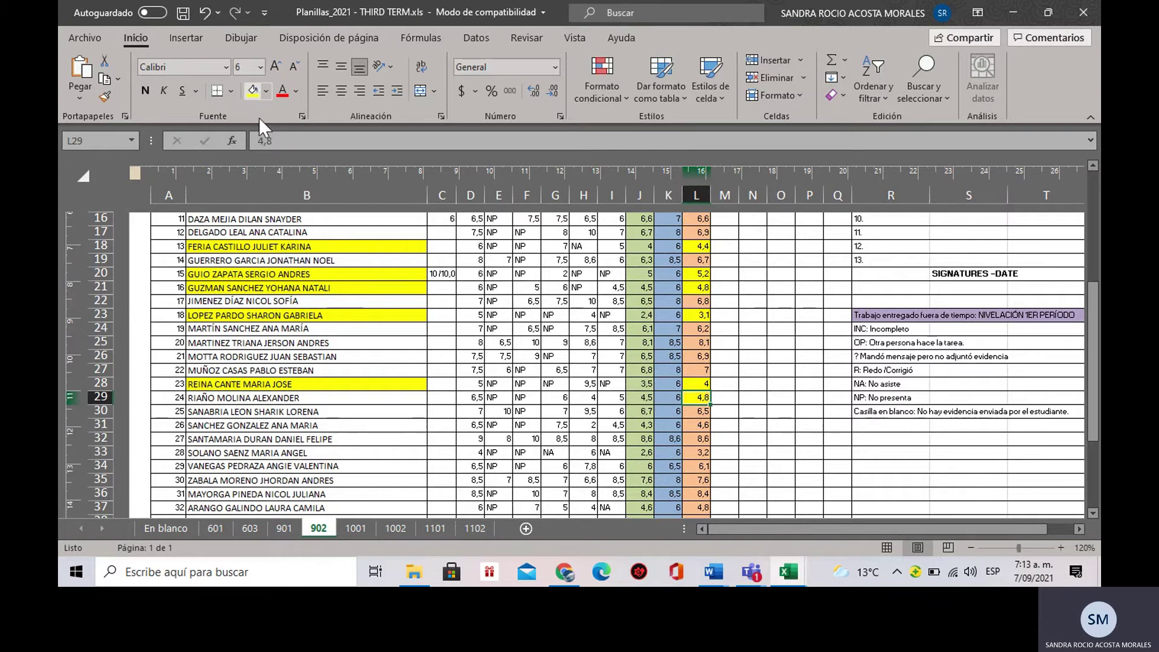
pyautogui.click(284, 398)
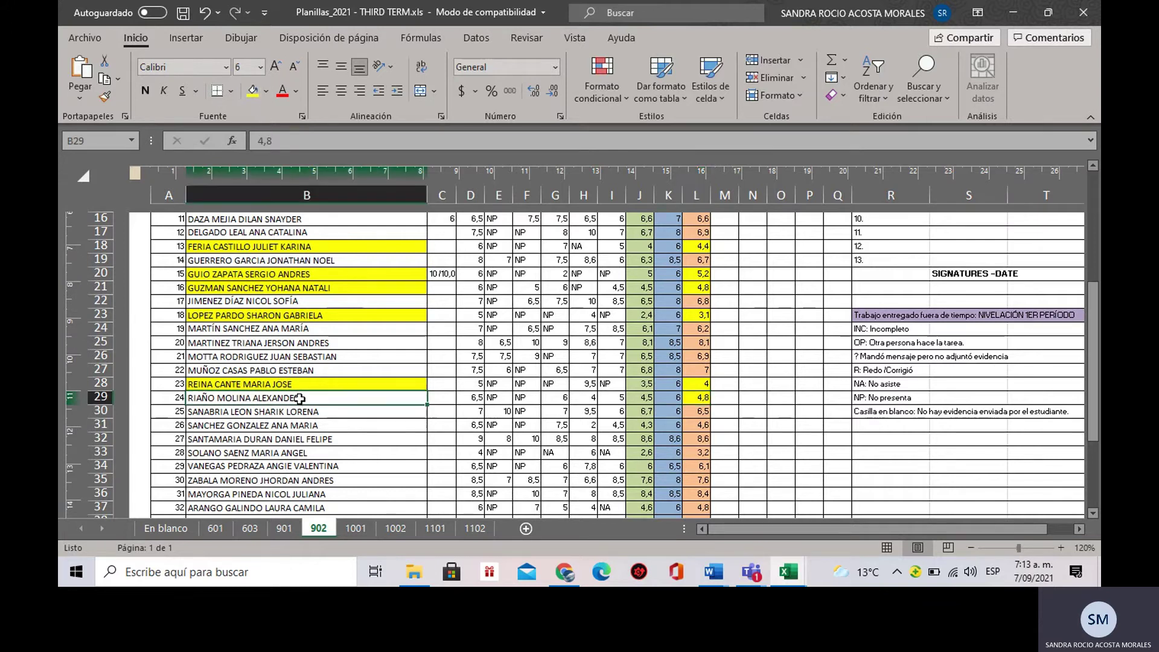
pyautogui.click(253, 91)
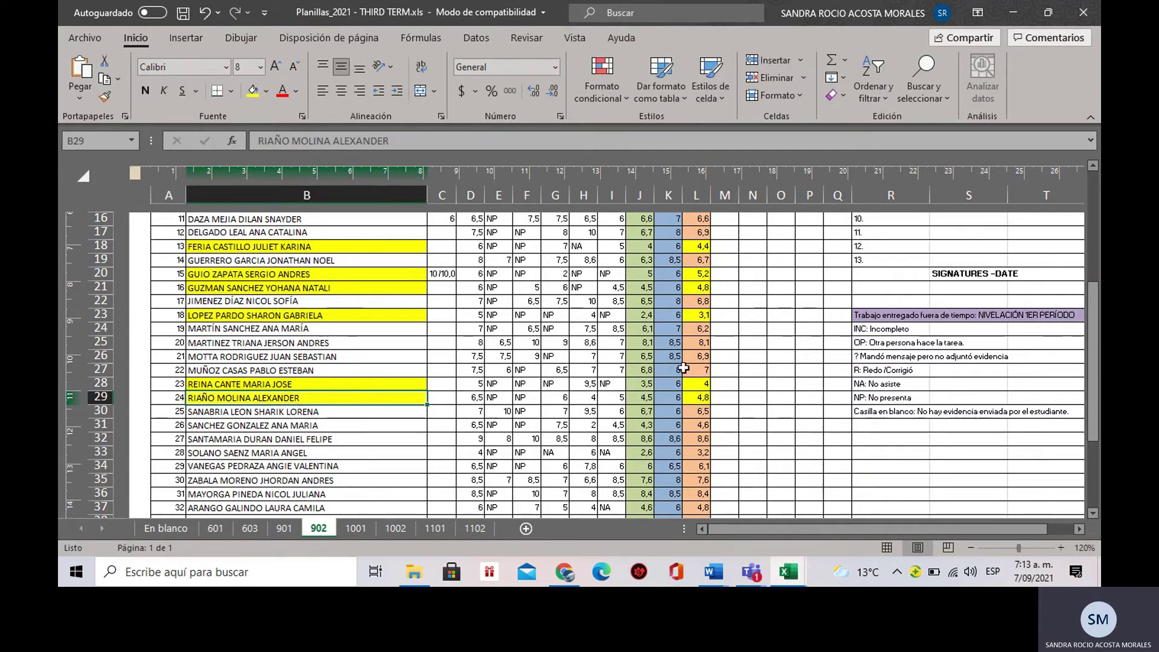
# Step: Highlight in yellow the activity 9 grades in L31 and L33 and the student names in B31 and B33
pyautogui.click(701, 425)
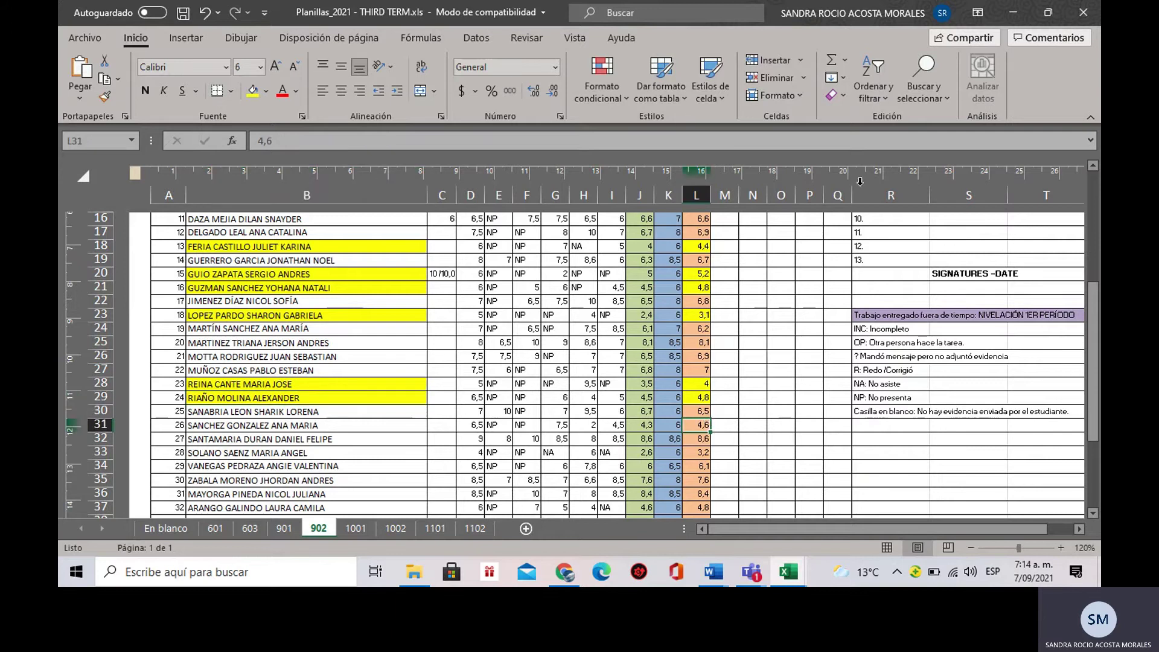
pyautogui.click(254, 89)
pyautogui.click(328, 425)
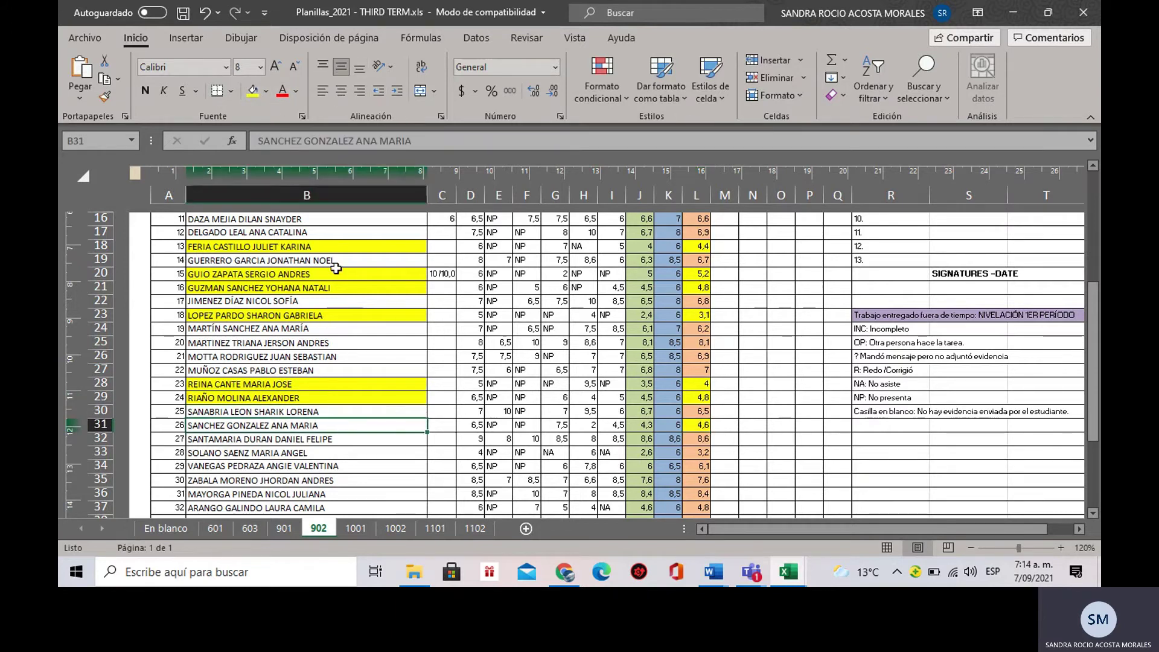
pyautogui.click(252, 92)
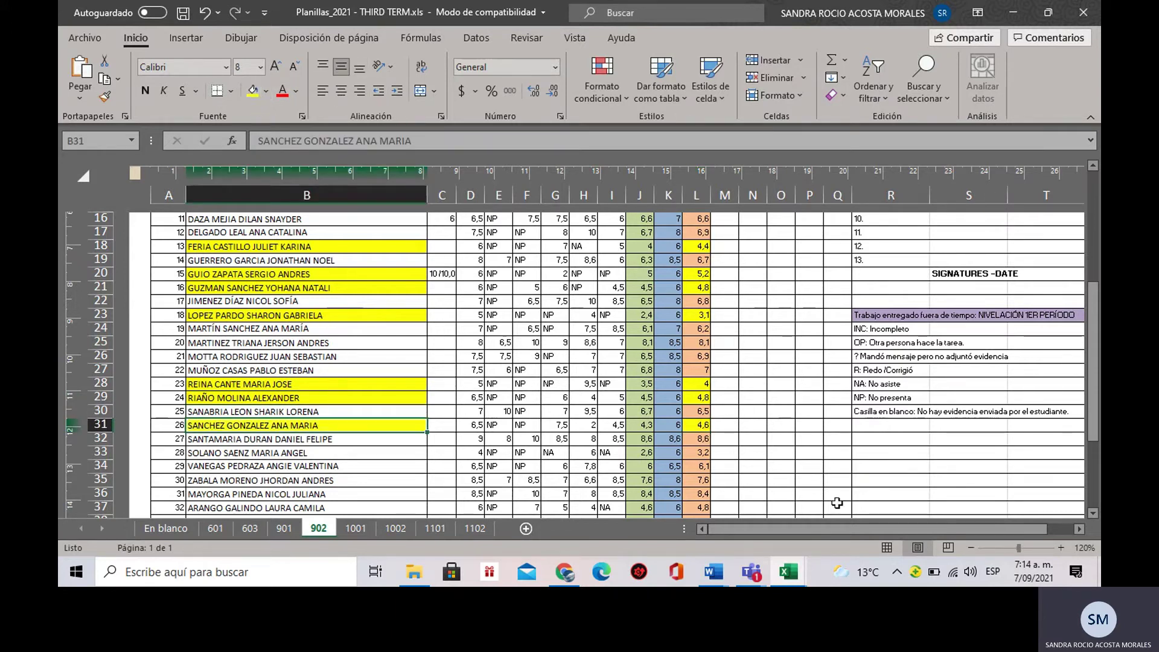
pyautogui.click(698, 453)
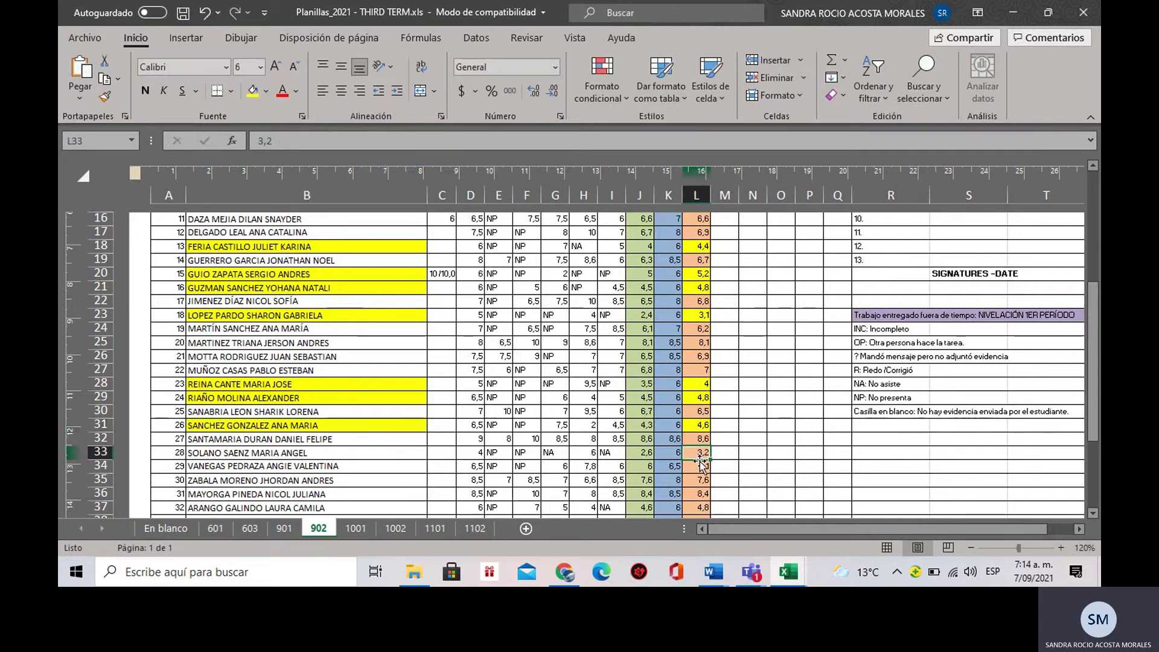
pyautogui.click(250, 92)
pyautogui.click(379, 452)
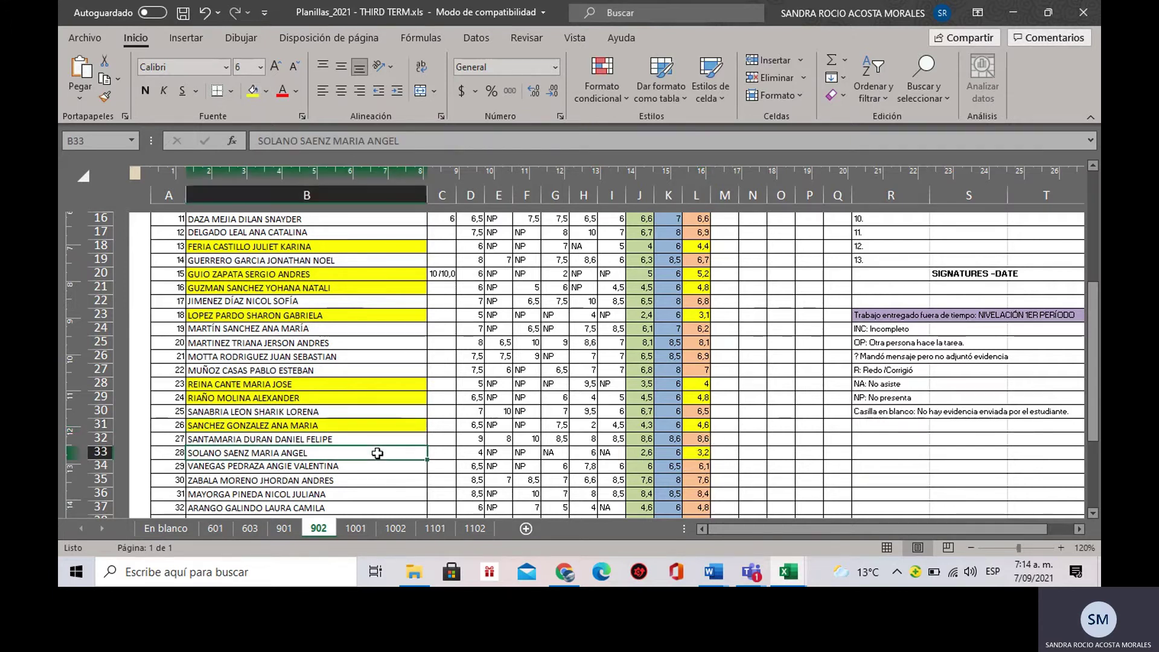
pyautogui.click(251, 92)
# Step: Apply the yellow fill to the activity 9 grades and student names in rows 37 and 39
pyautogui.scroll(-1, 699, 470)
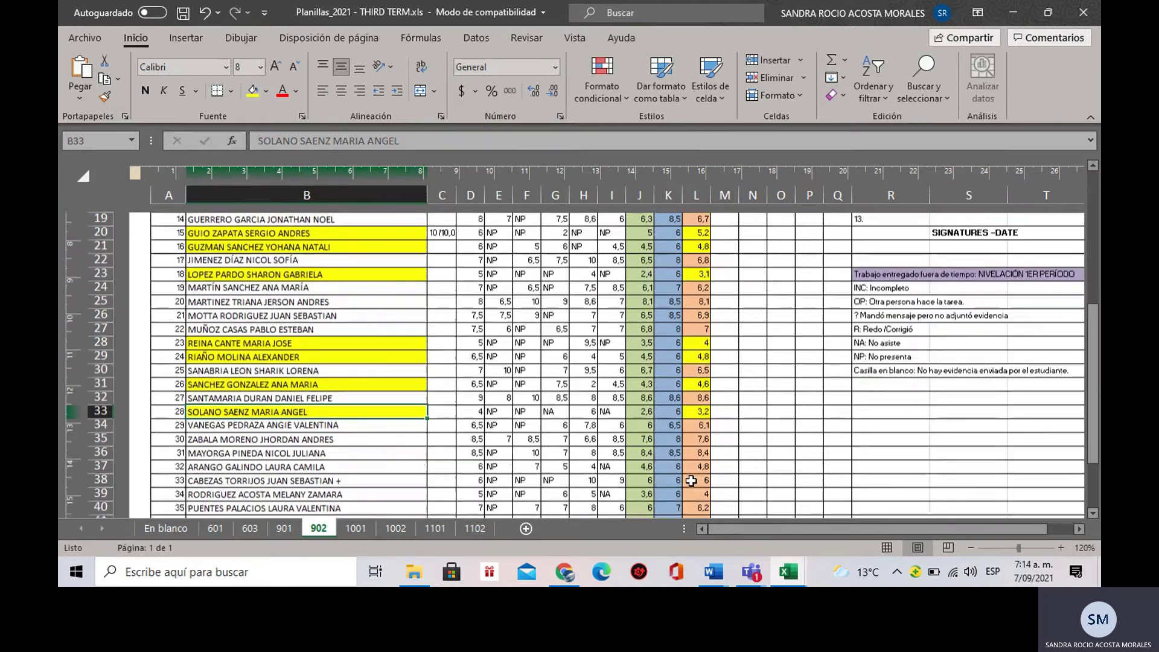
pyautogui.click(697, 467)
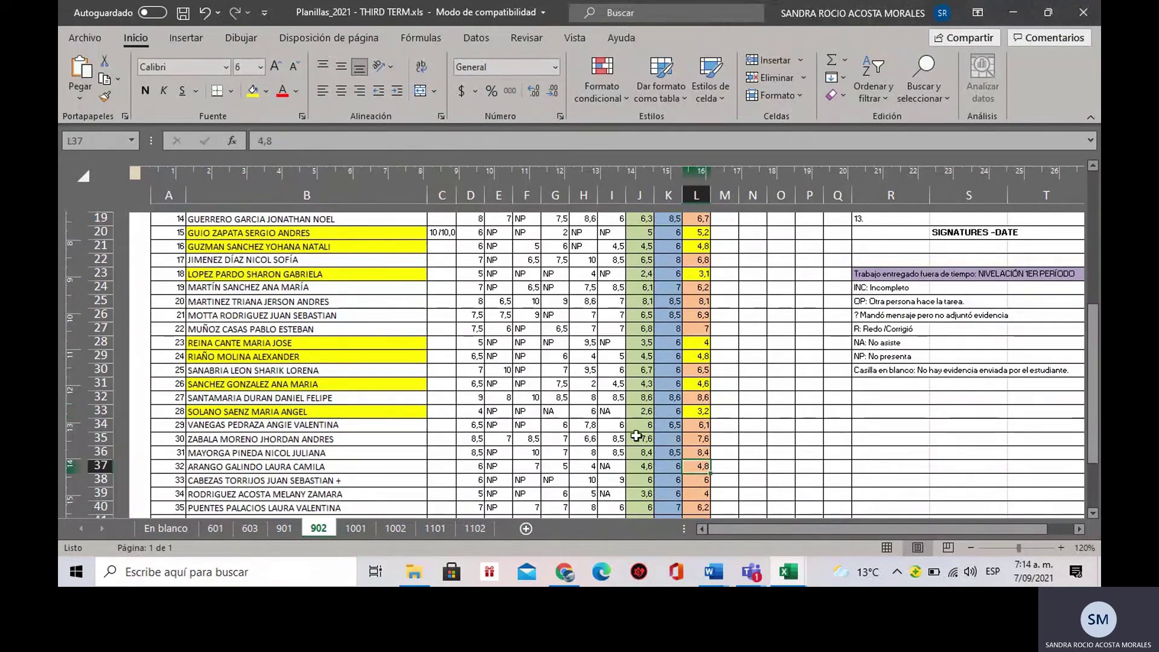
pyautogui.click(255, 88)
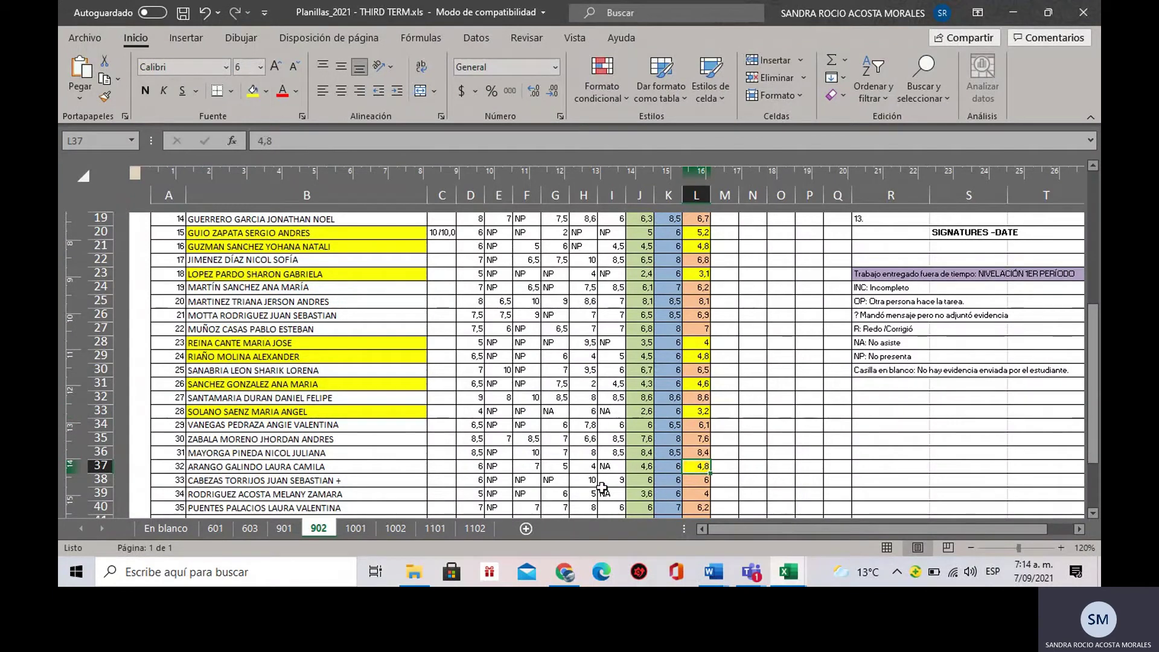
pyautogui.click(408, 466)
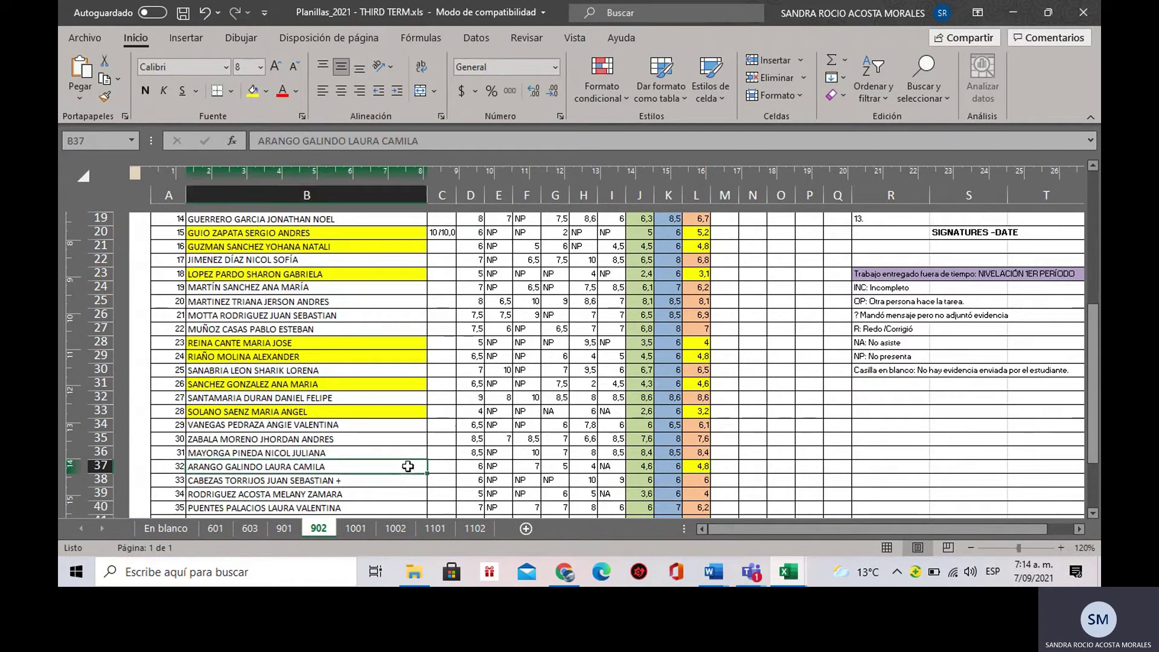
pyautogui.click(255, 90)
pyautogui.scroll(-1, 695, 466)
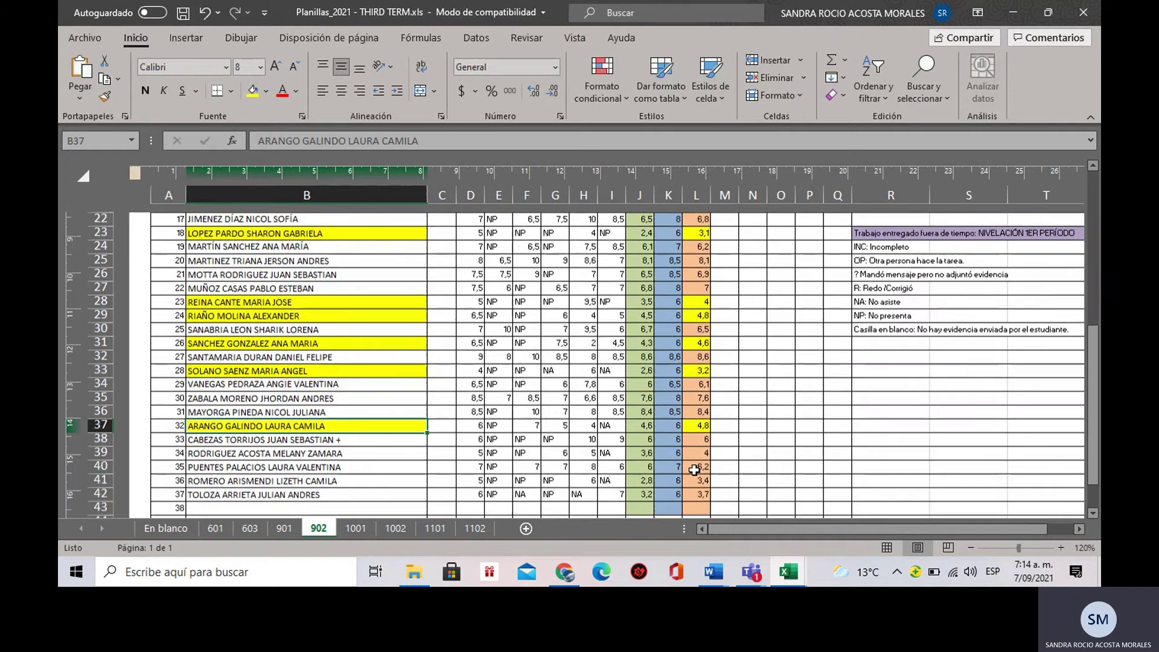
pyautogui.click(694, 456)
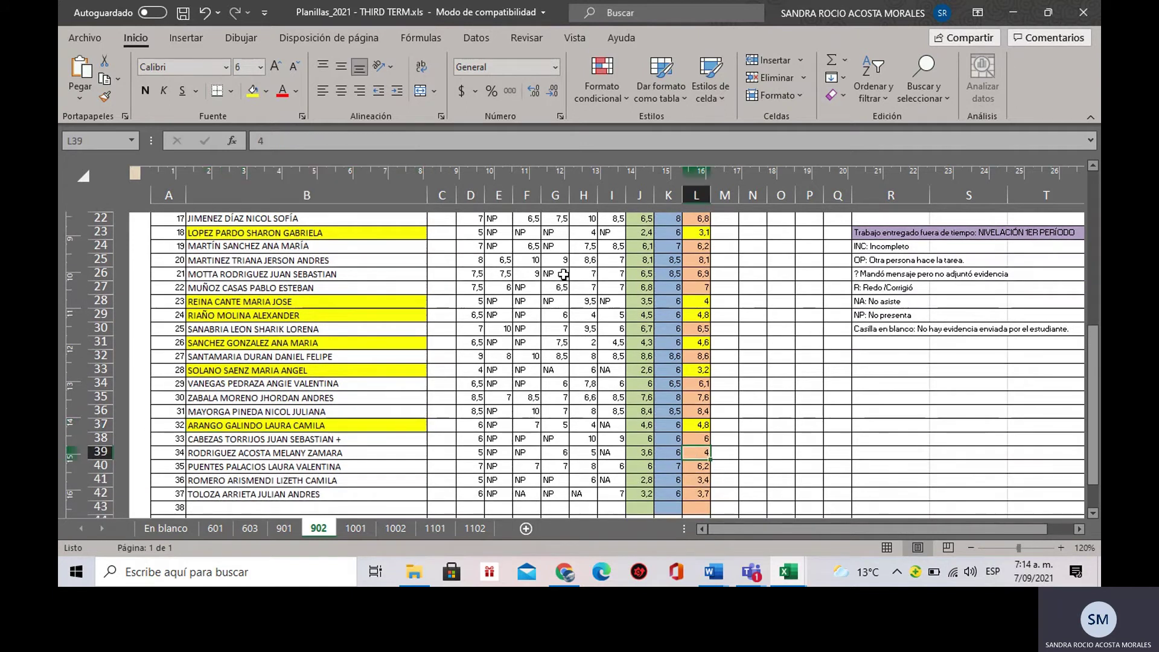
pyautogui.click(252, 89)
pyautogui.click(393, 454)
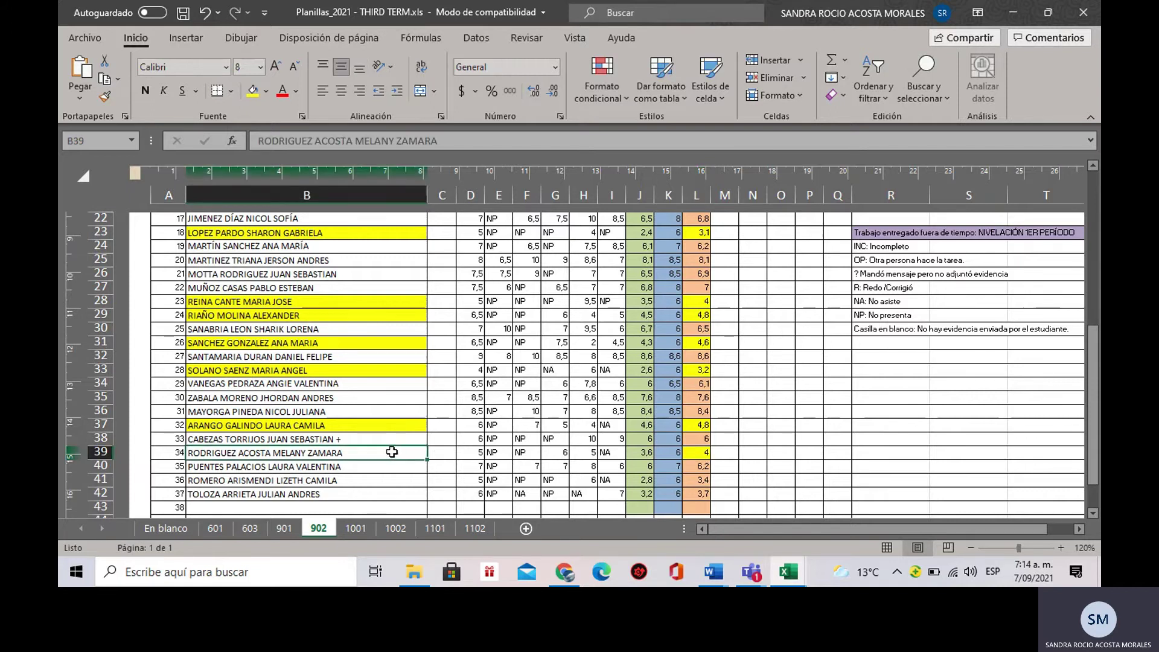
pyautogui.click(253, 90)
# Step: Highlight in yellow the activity 9 grades and names of the last two listed students, rows 41 and 42
pyautogui.click(698, 482)
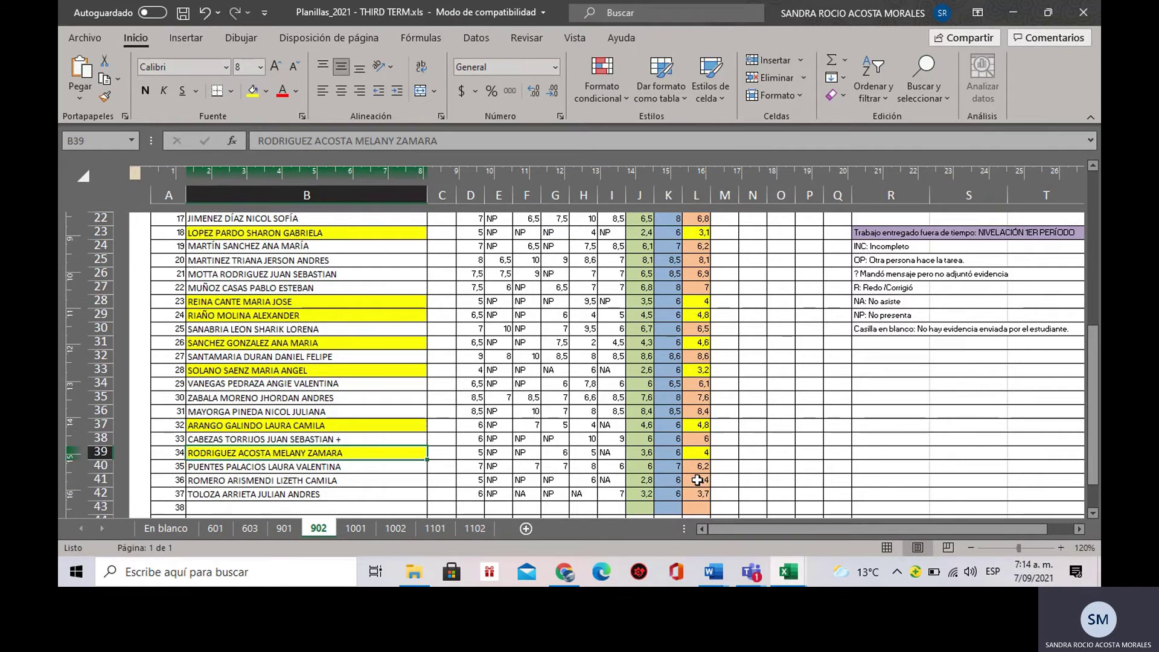
pyautogui.click(254, 93)
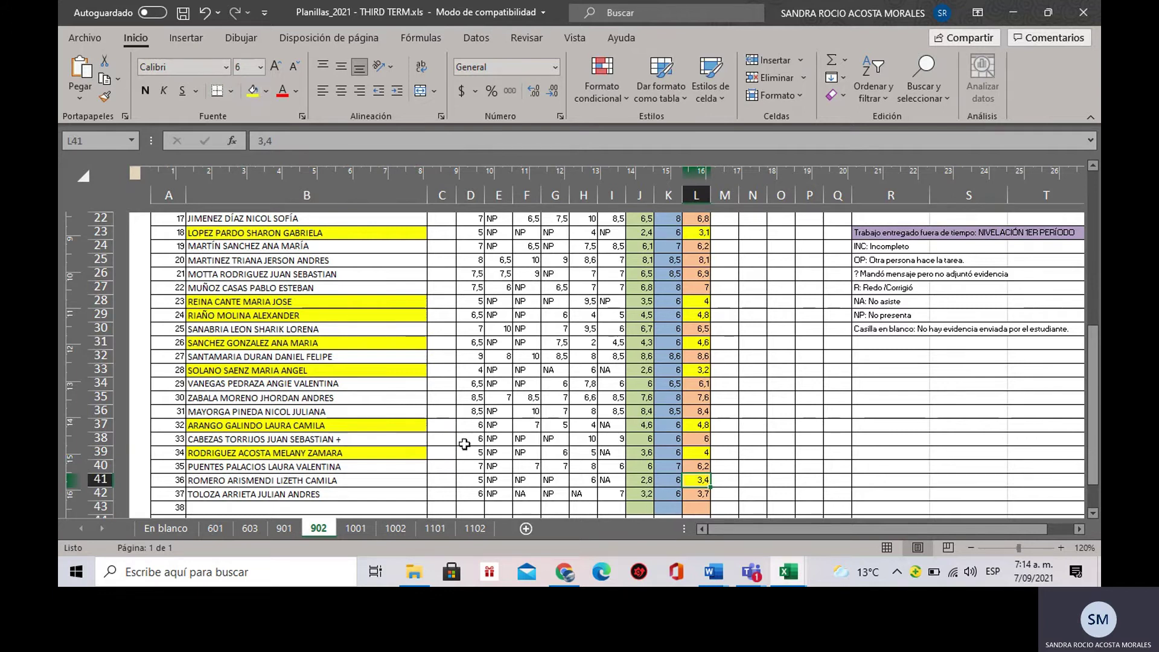
pyautogui.click(412, 492)
pyautogui.click(406, 479)
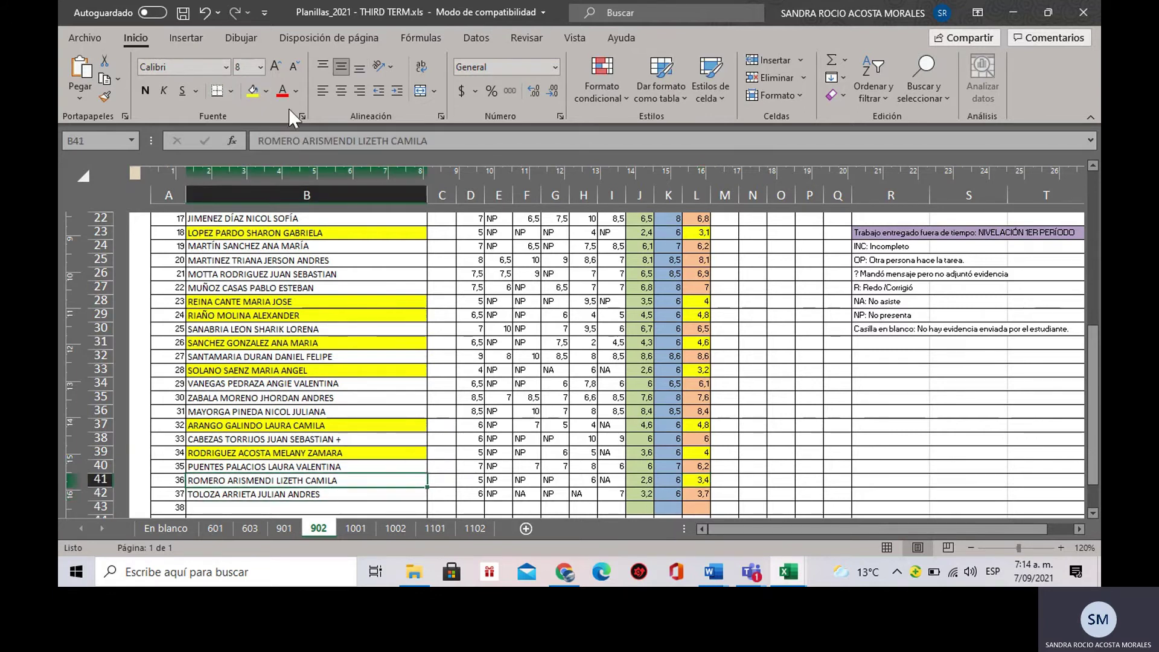
pyautogui.click(253, 92)
pyautogui.click(699, 497)
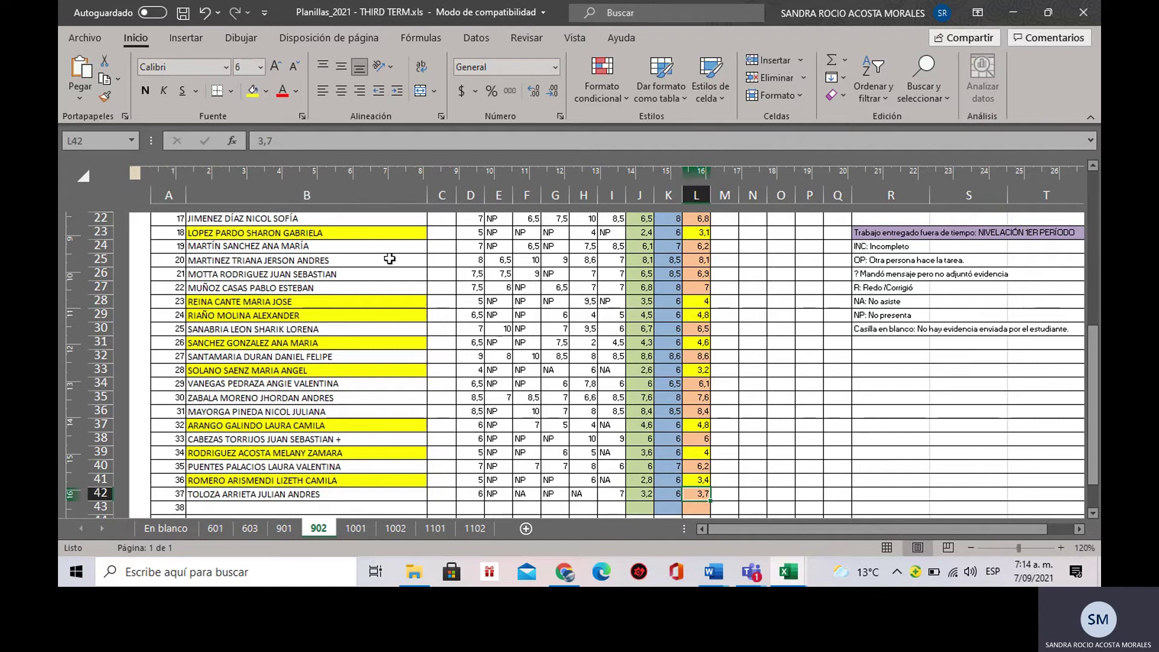
pyautogui.click(253, 92)
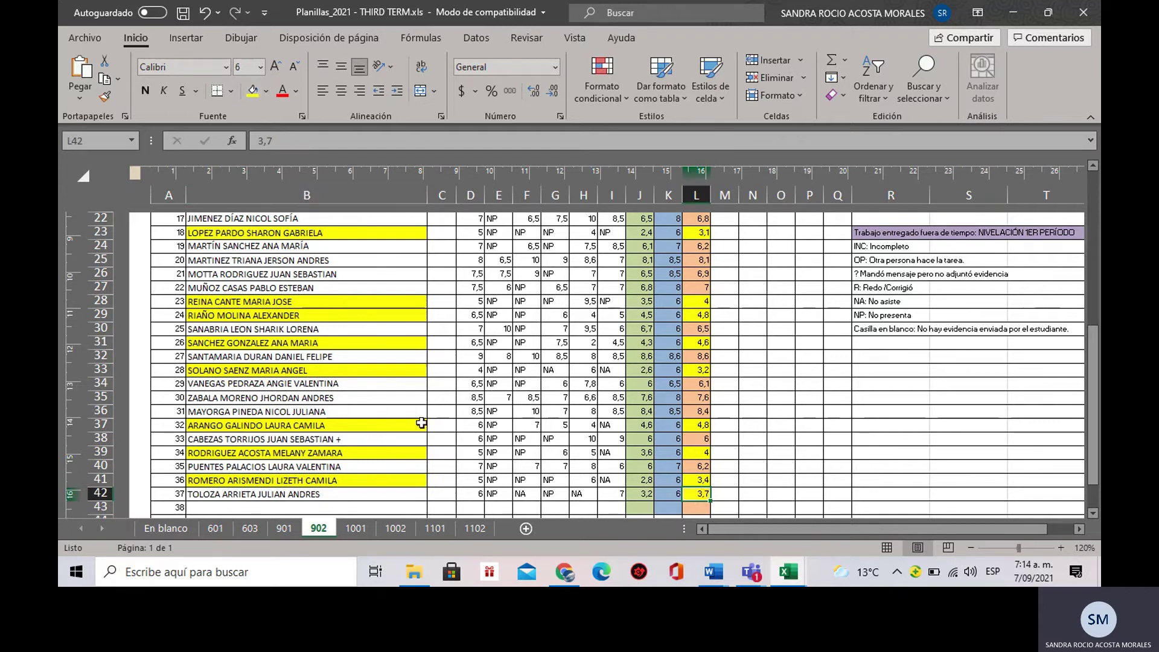
pyautogui.click(397, 494)
pyautogui.click(253, 92)
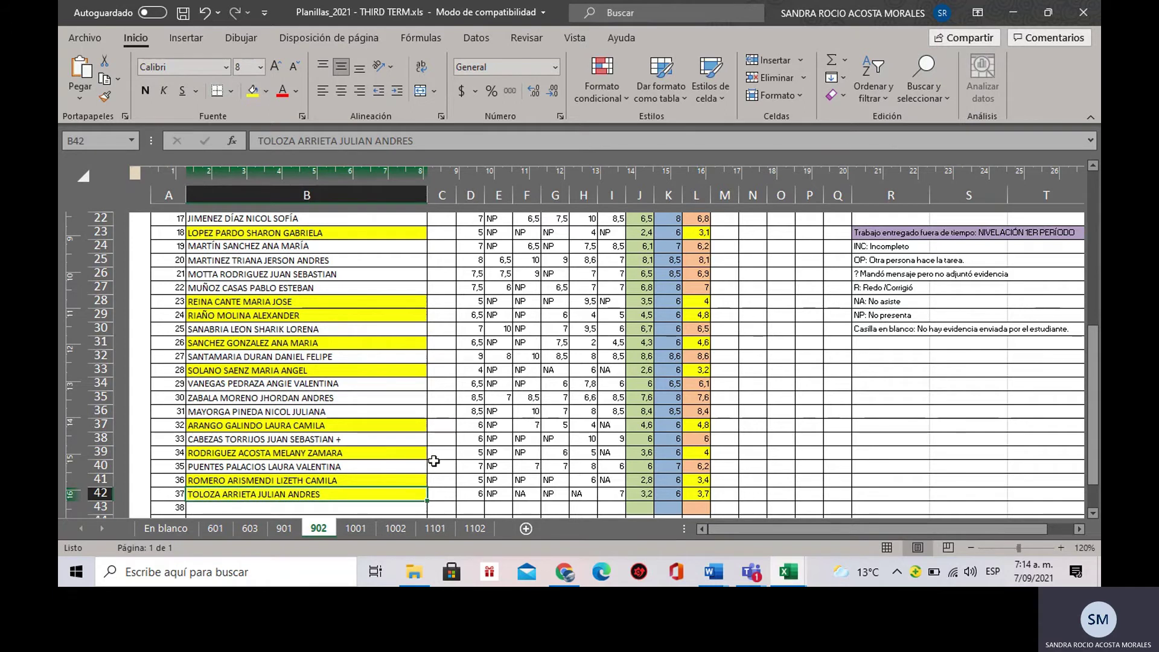
# Step: Save the Planillas_2021 - THIRD TERM.xls workbook in its current format, accepting the compatibility check
pyautogui.scroll(7, 434, 461)
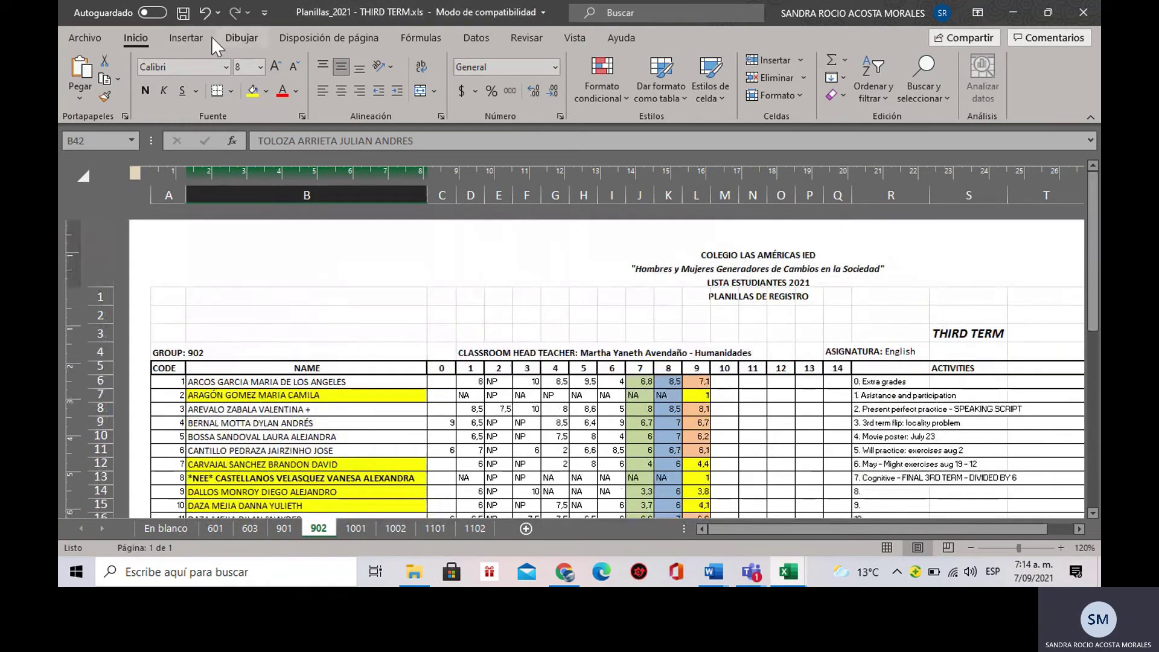
pyautogui.click(180, 8)
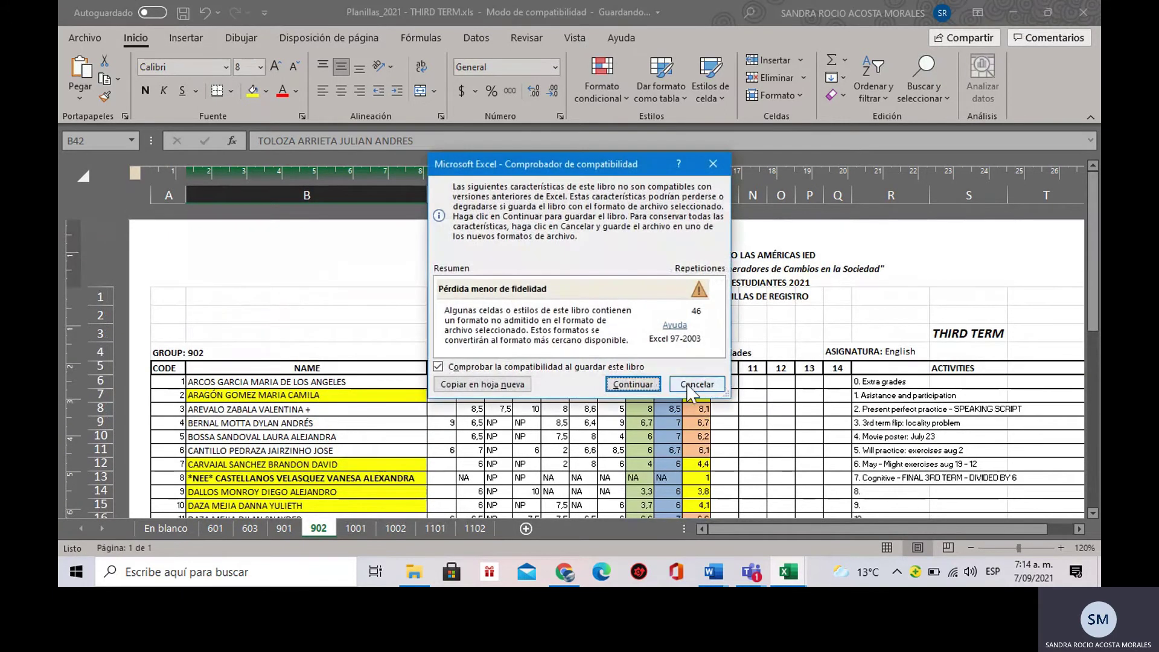
pyautogui.click(633, 384)
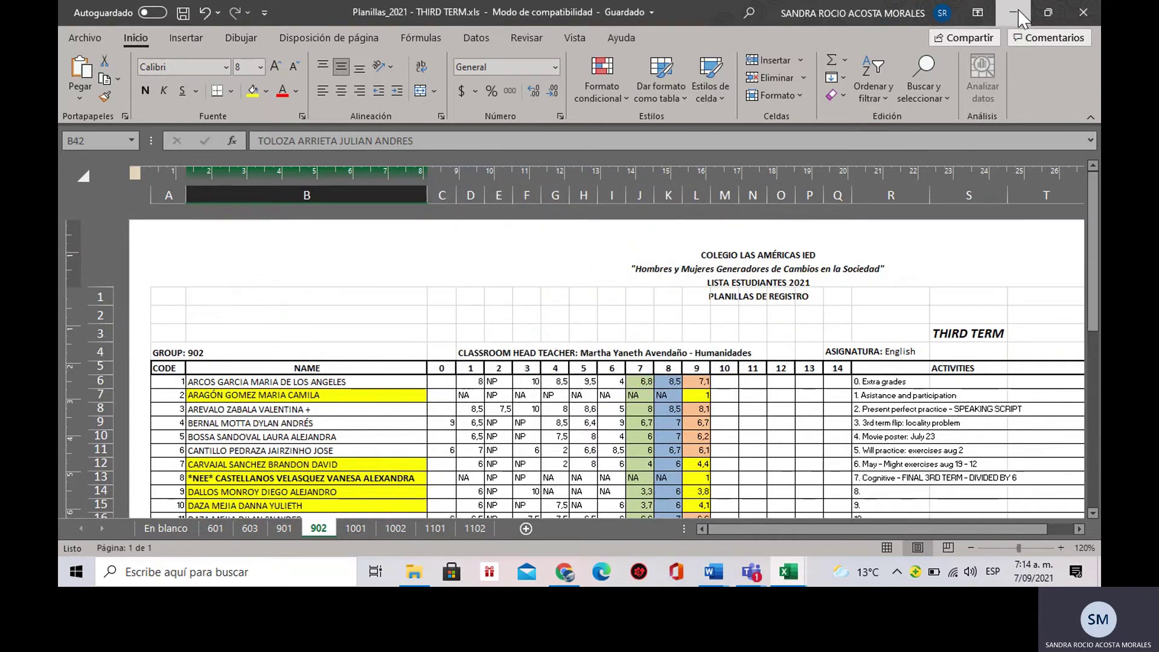
# Step: Minimize the saved gradebook and close the Planillas_2021 - THIRD TERM Bajadas nube.xlsx workbook to reach the 3rd term folder
pyautogui.click(1019, 12)
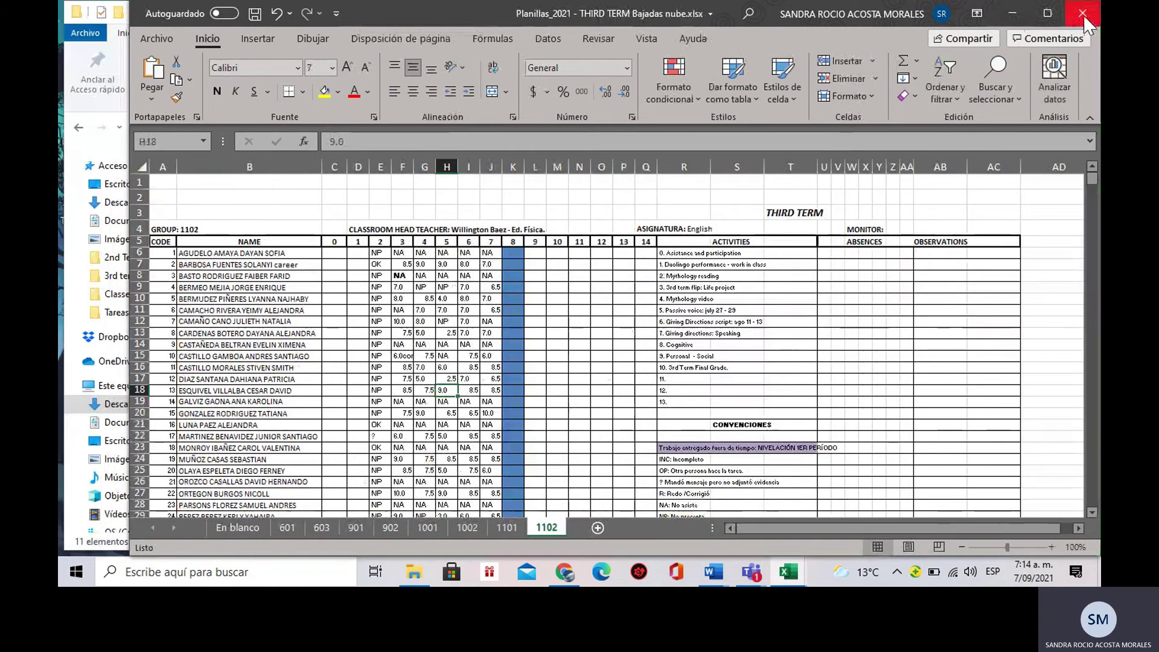
pyautogui.click(1083, 13)
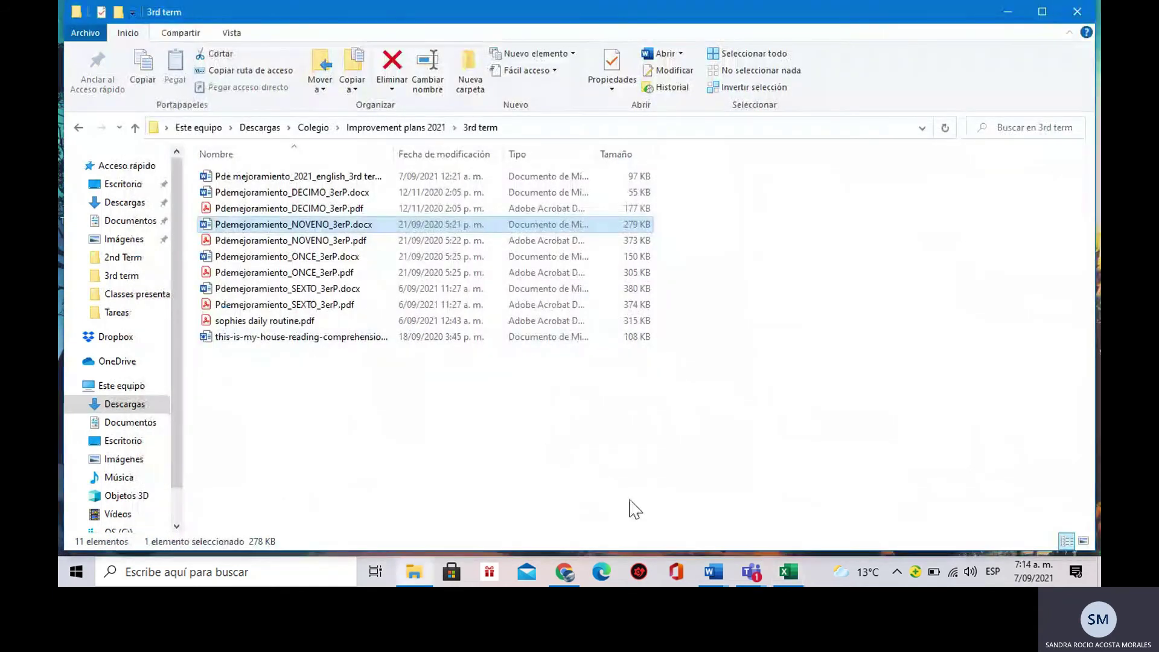
pyautogui.moveTo(786, 571)
pyautogui.click(789, 504)
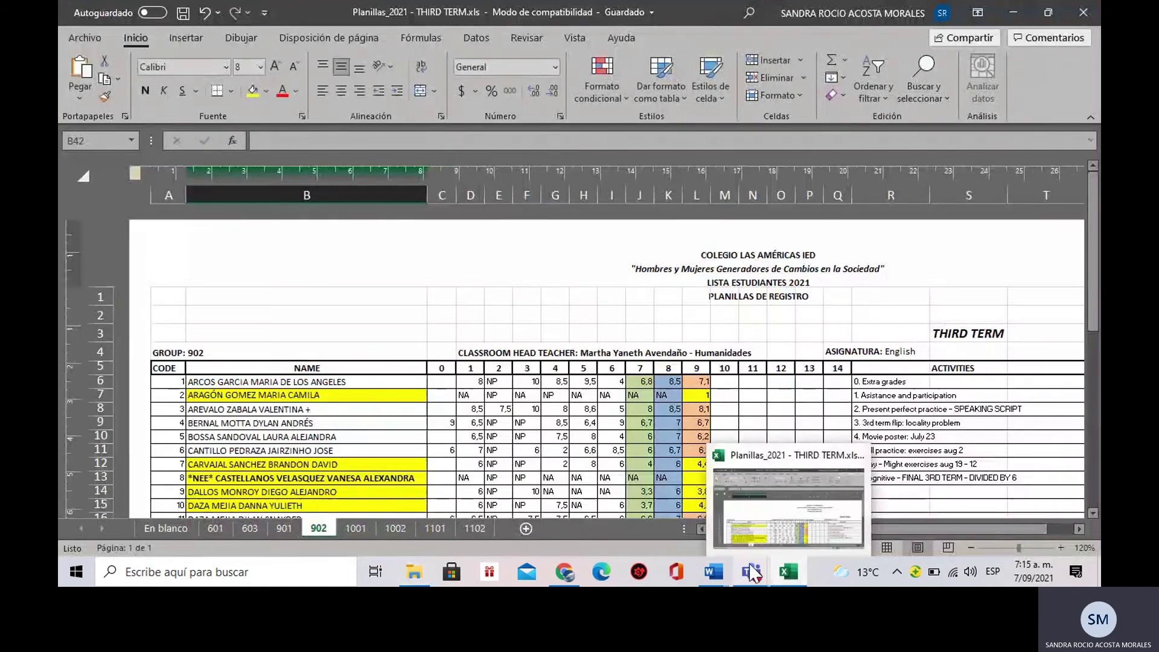
pyautogui.moveTo(760, 575)
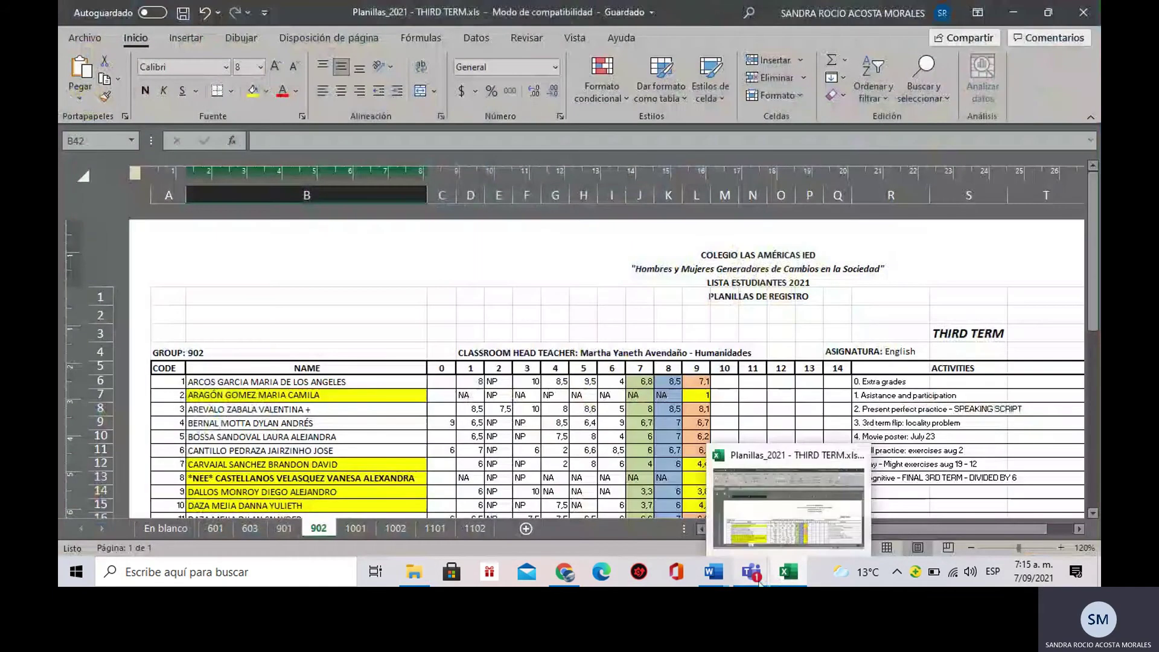
pyautogui.moveTo(721, 584)
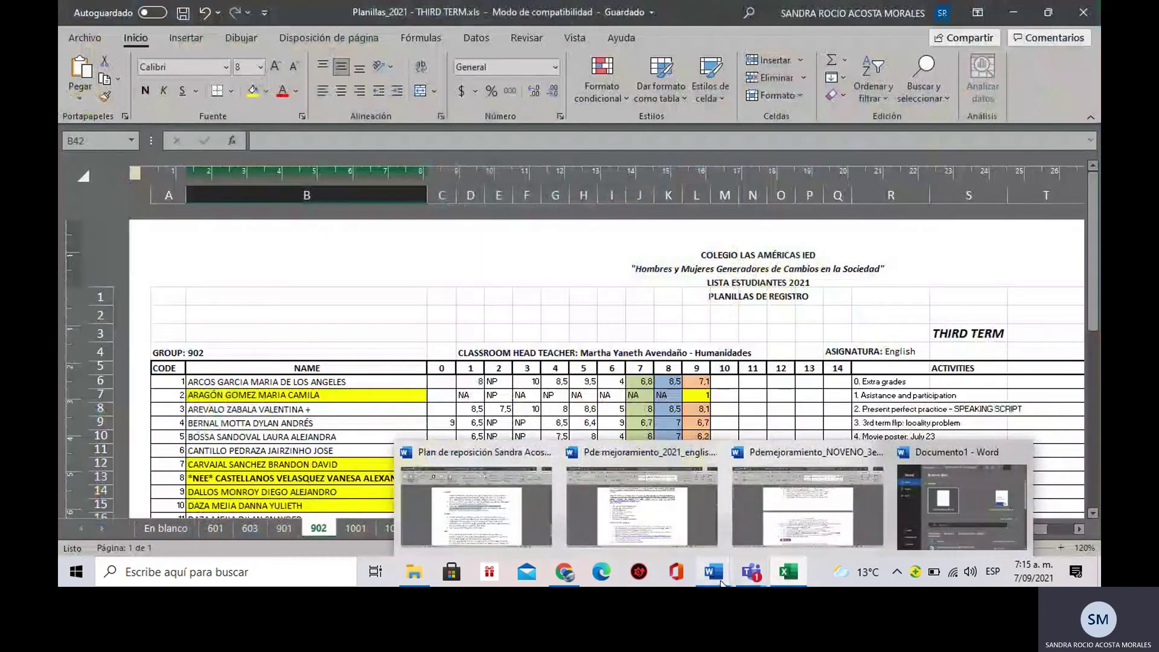
pyautogui.click(946, 499)
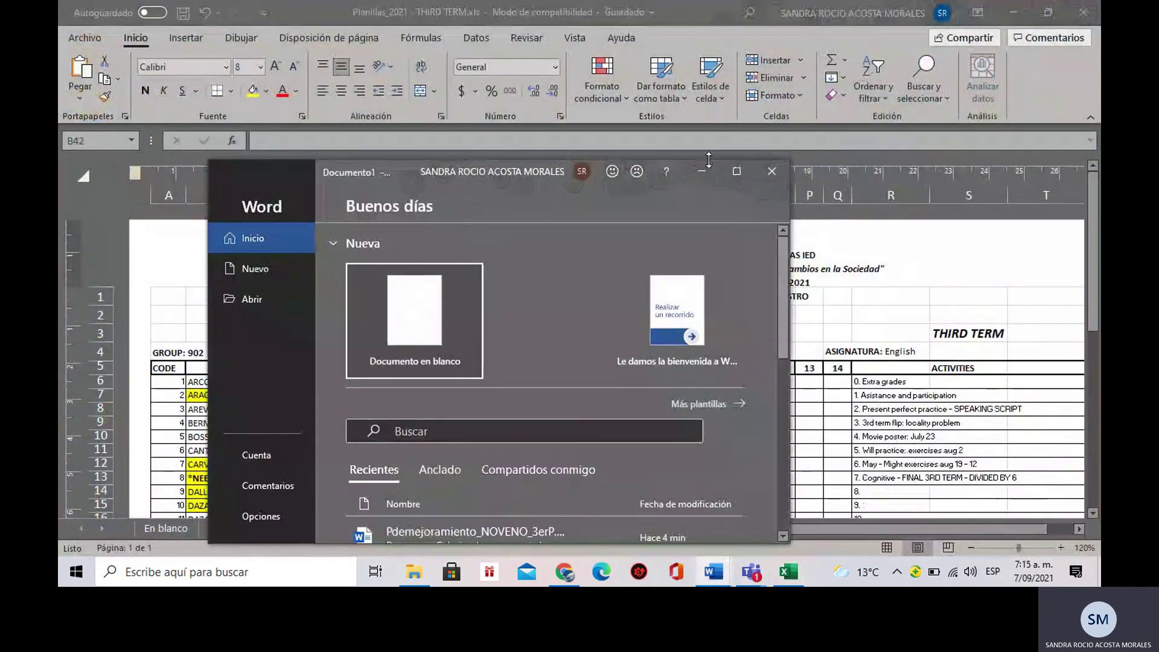
pyautogui.click(701, 171)
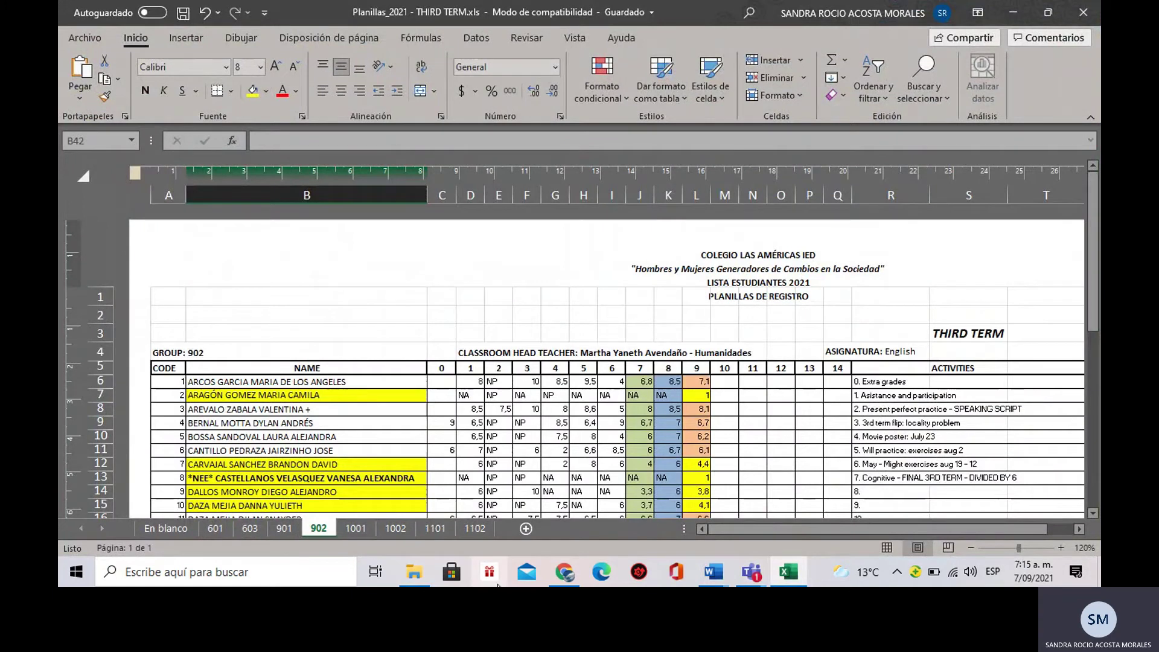
# Step: Switch to Chrome, open the Las Americas English Class blog in a new tab, and copy its web address
pyautogui.click(570, 579)
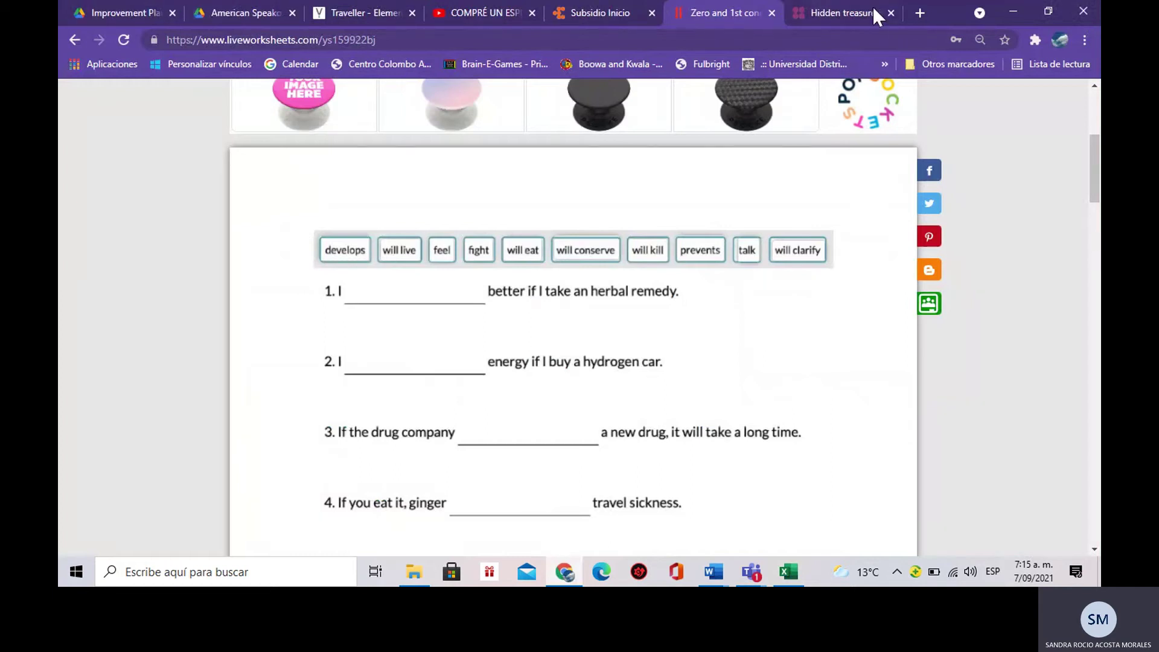
pyautogui.click(922, 15)
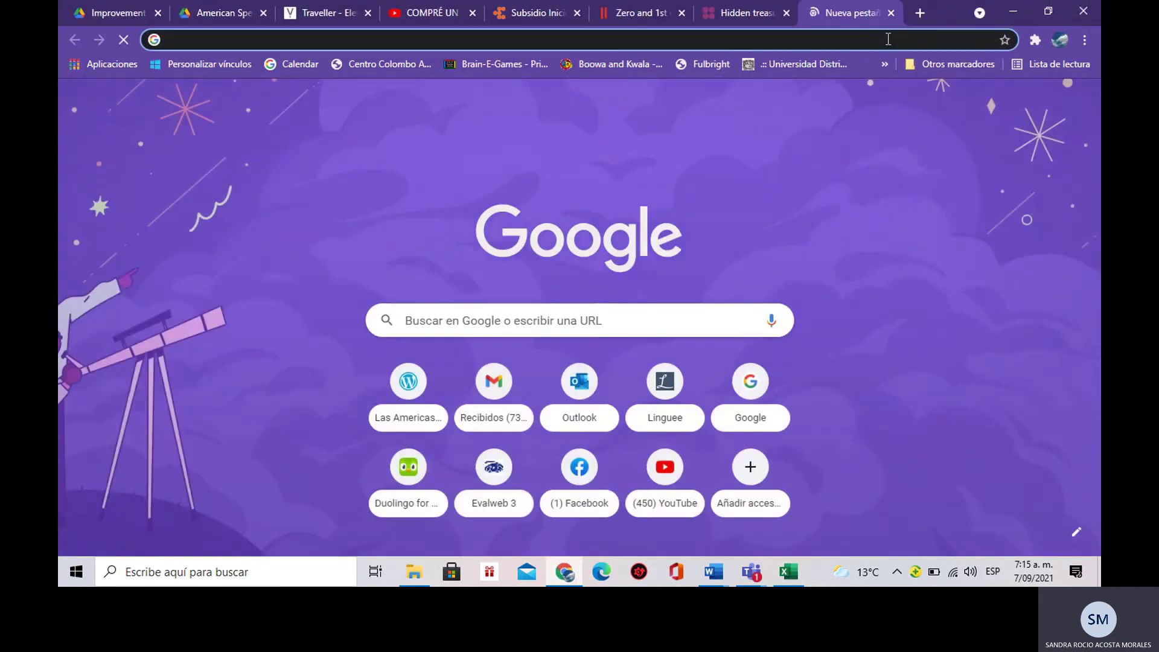
pyautogui.click(409, 383)
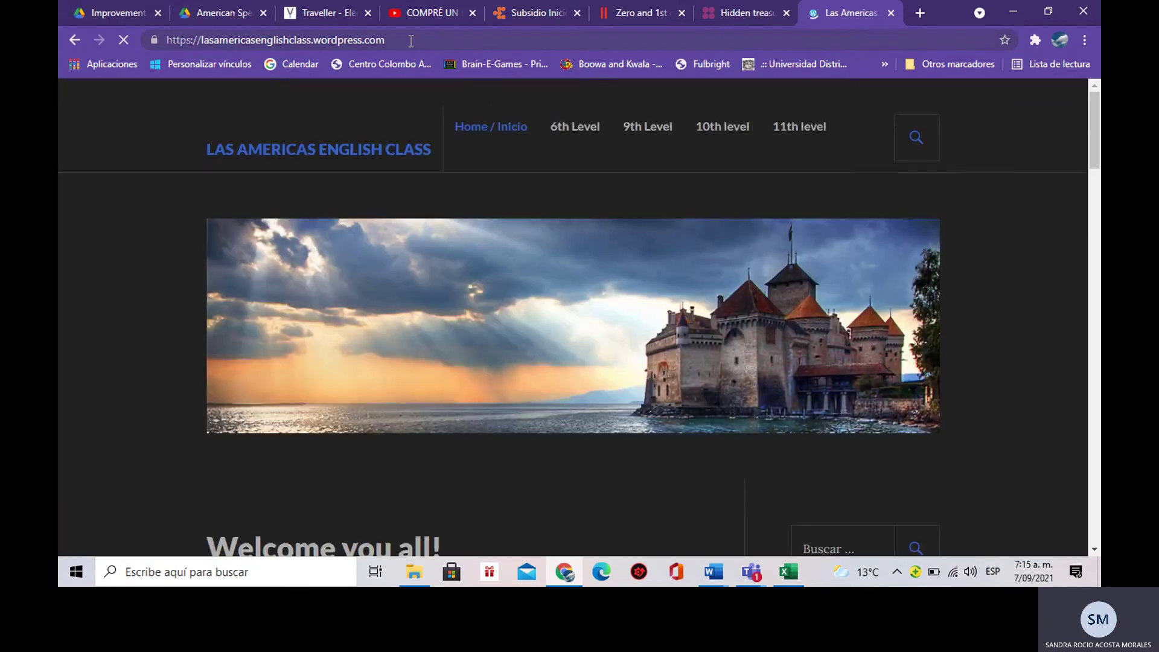
pyautogui.click(422, 40)
pyautogui.hotkey('ctrl', 'c')
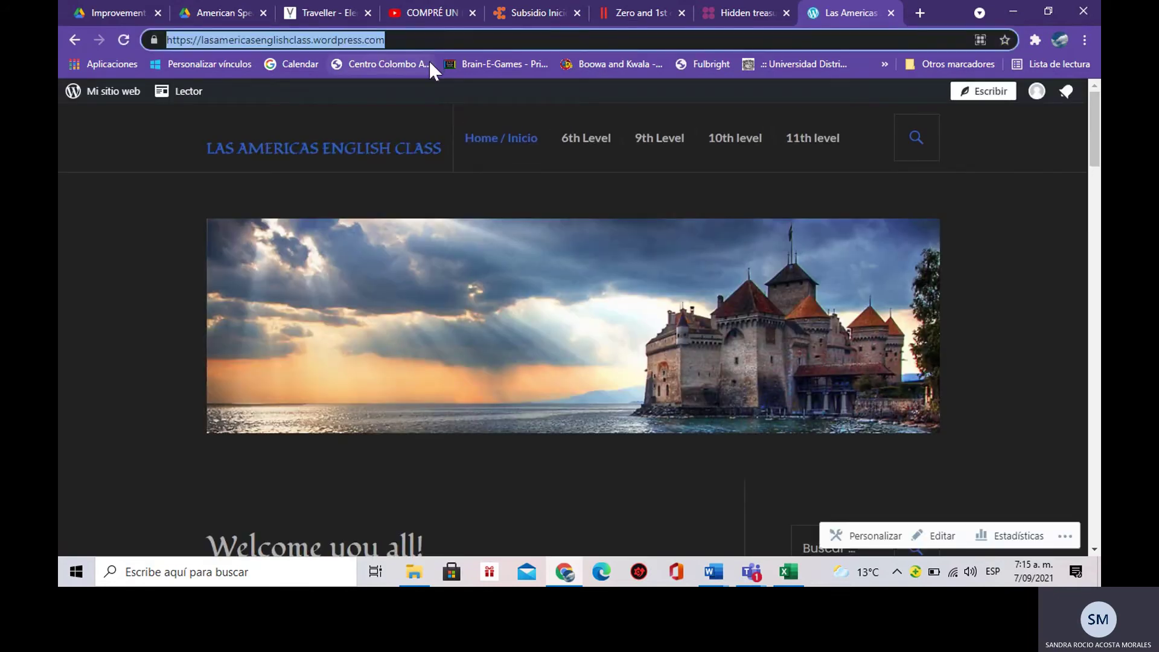
# Step: Send "Blog de la clase de inglés para descargar la recuperación:" with the copied blog link in the Teams meeting chat, and minimize the meeting
pyautogui.click(1033, 495)
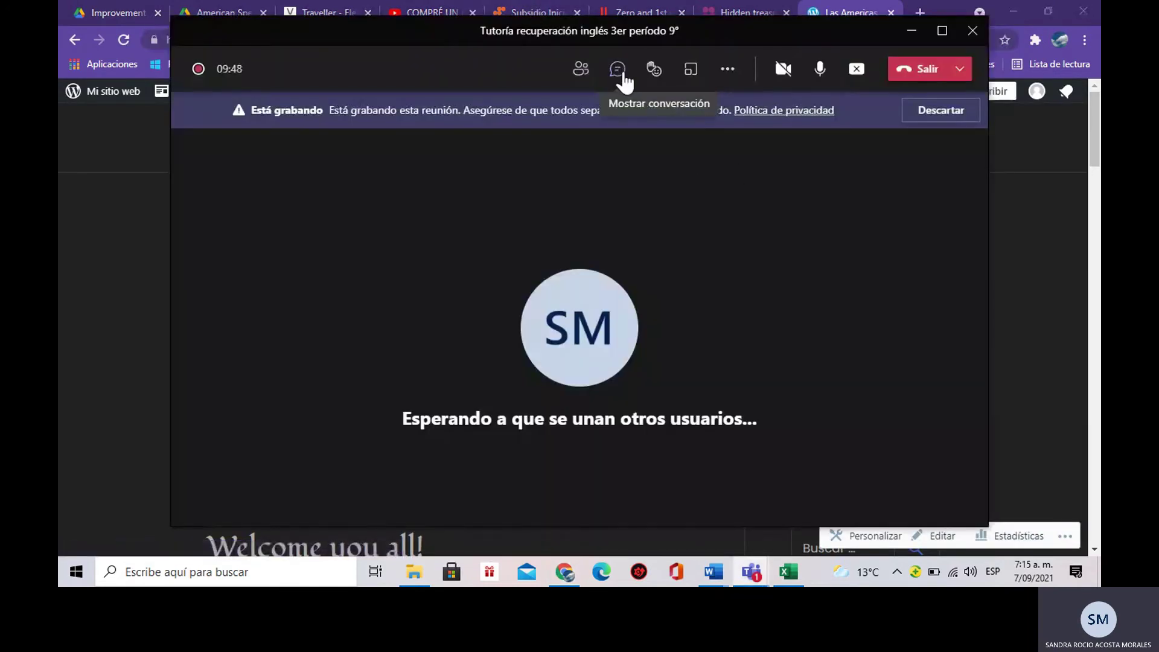
pyautogui.click(619, 71)
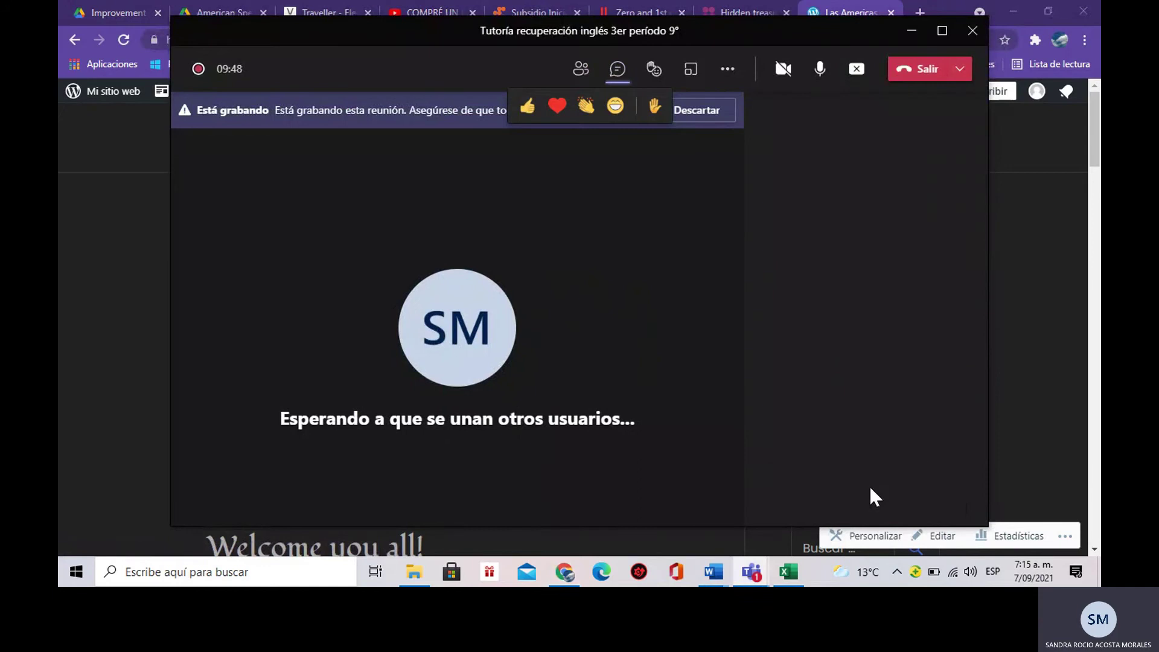
pyautogui.click(788, 468)
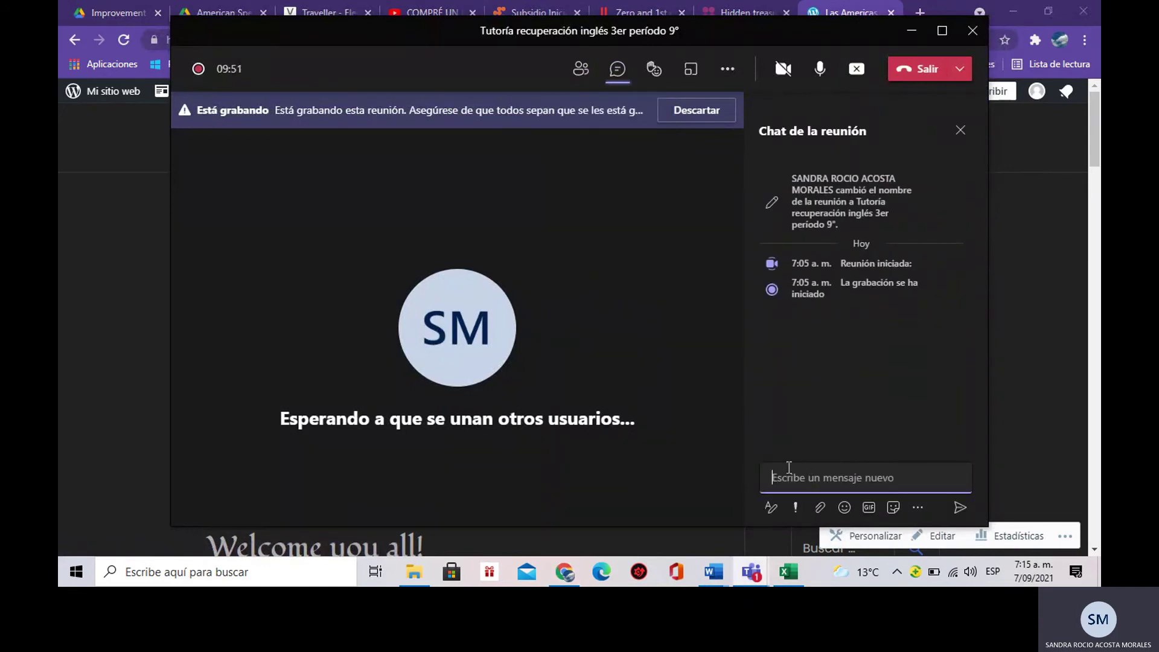
pyautogui.write('Blog')
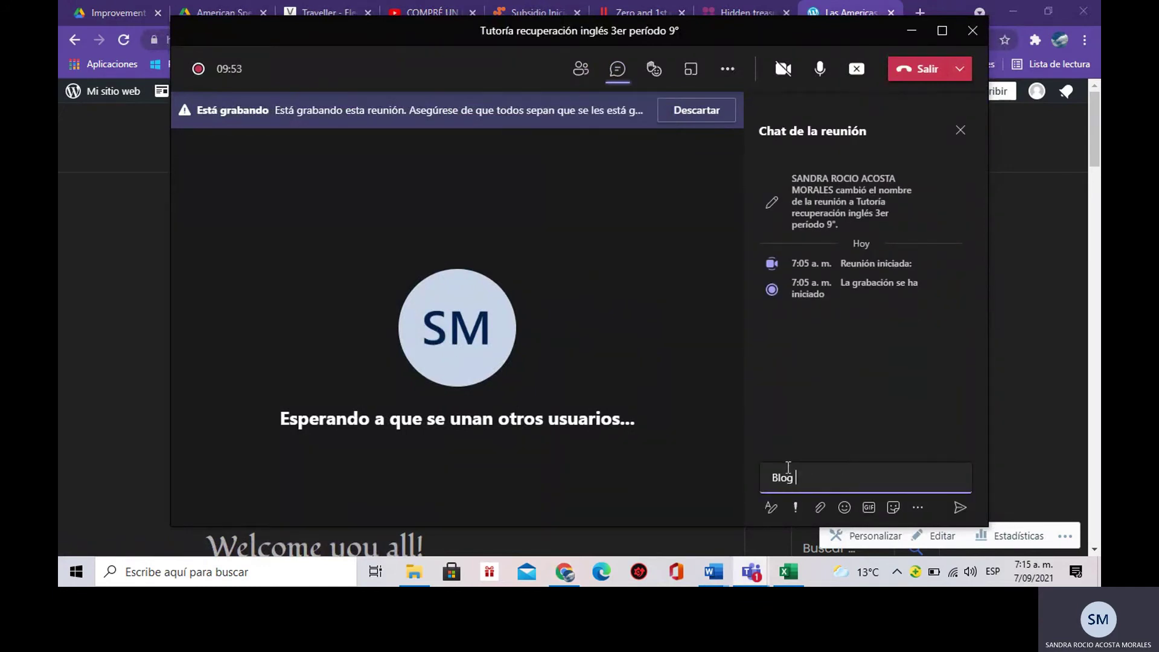
pyautogui.write(' de la clase de ingl')
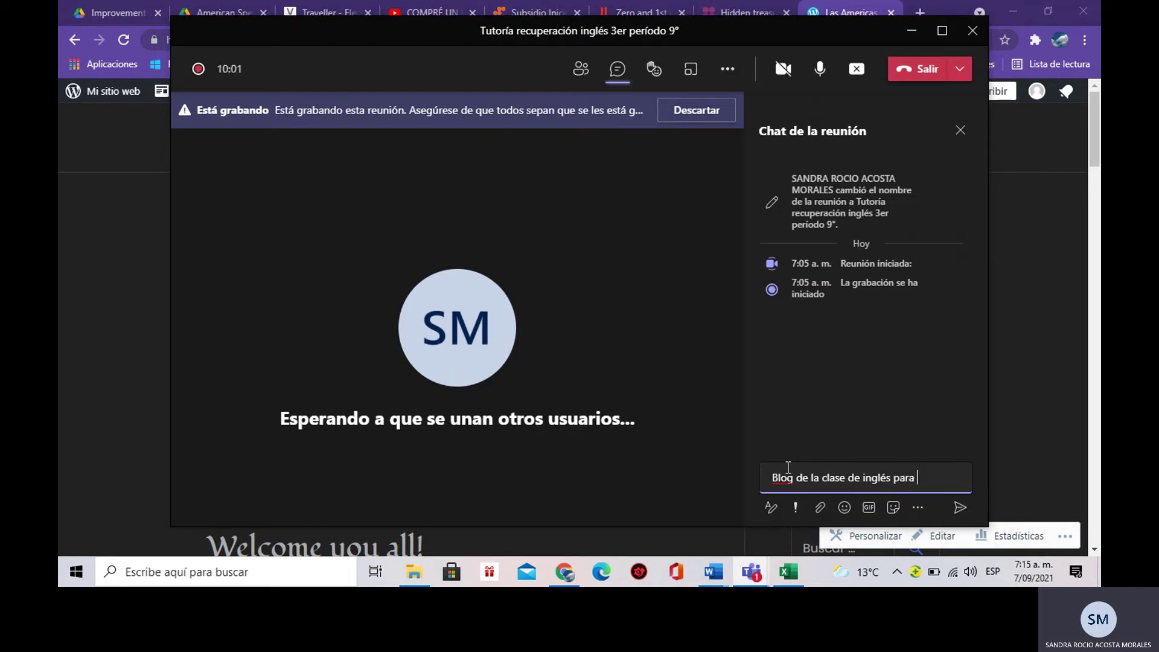
pyautogui.write('és para descargar la')
pyautogui.write('recuperaci')
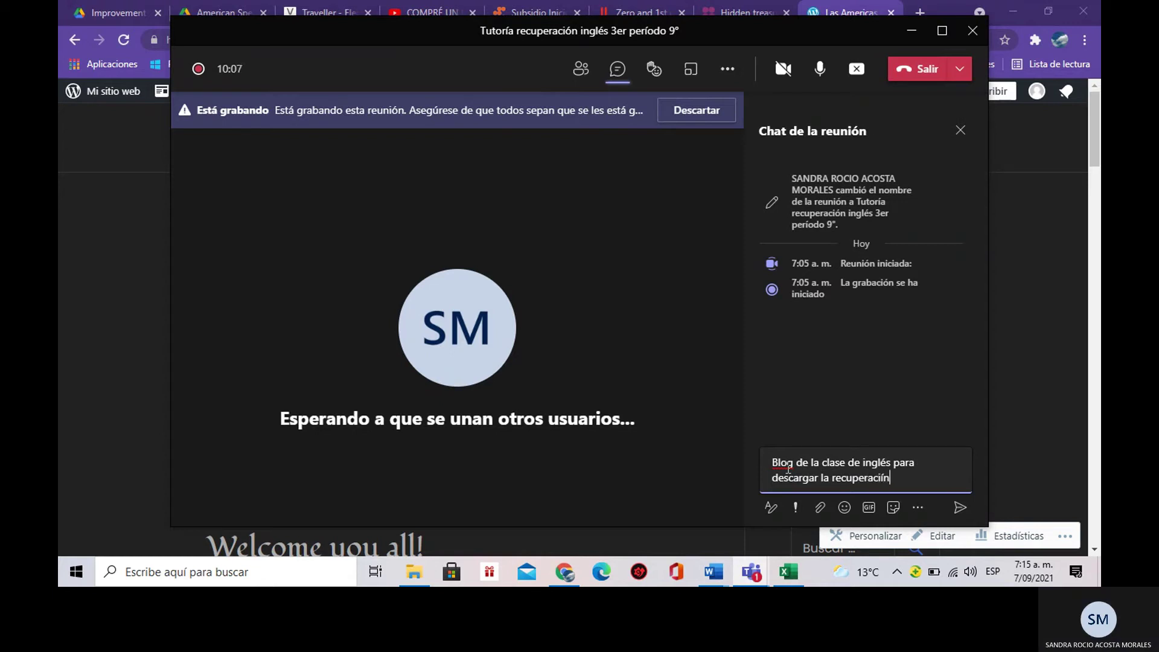
pyautogui.write('ón')
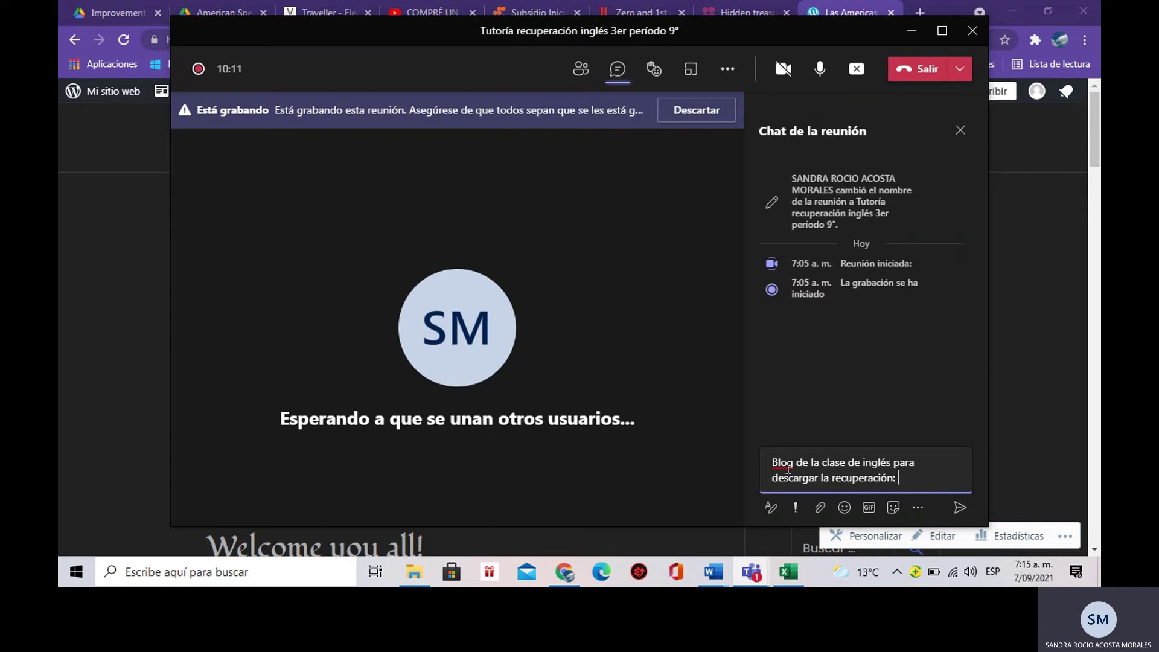
pyautogui.write(':')
pyautogui.hotkey('ctrl', 'v')
pyautogui.press('Return')
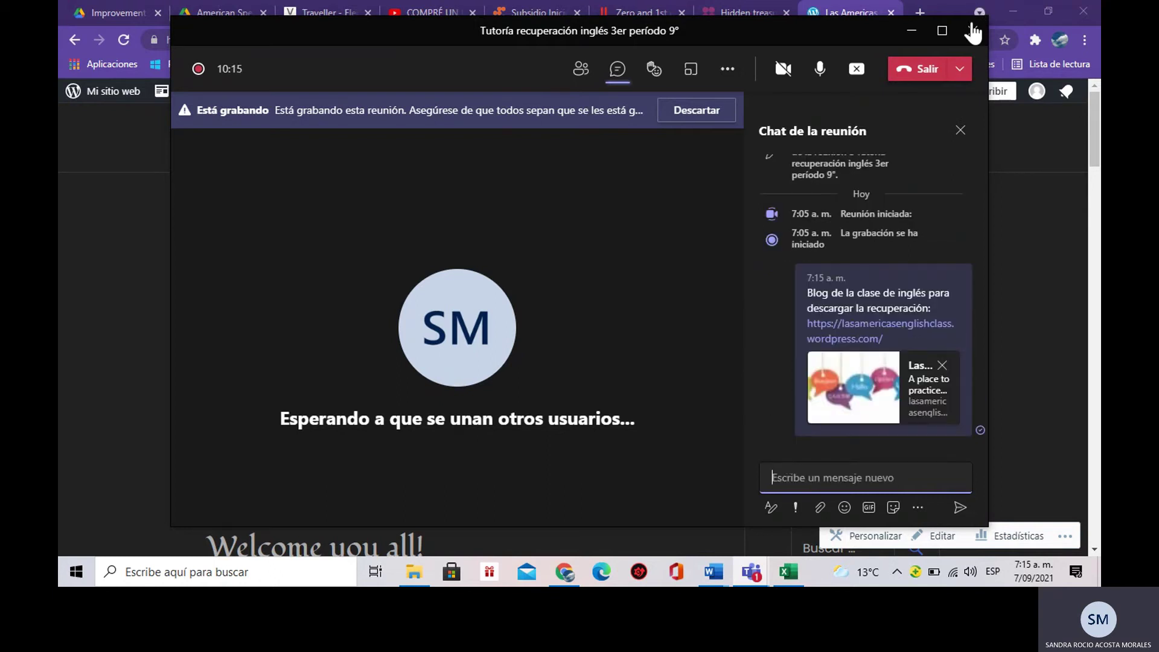
pyautogui.click(912, 30)
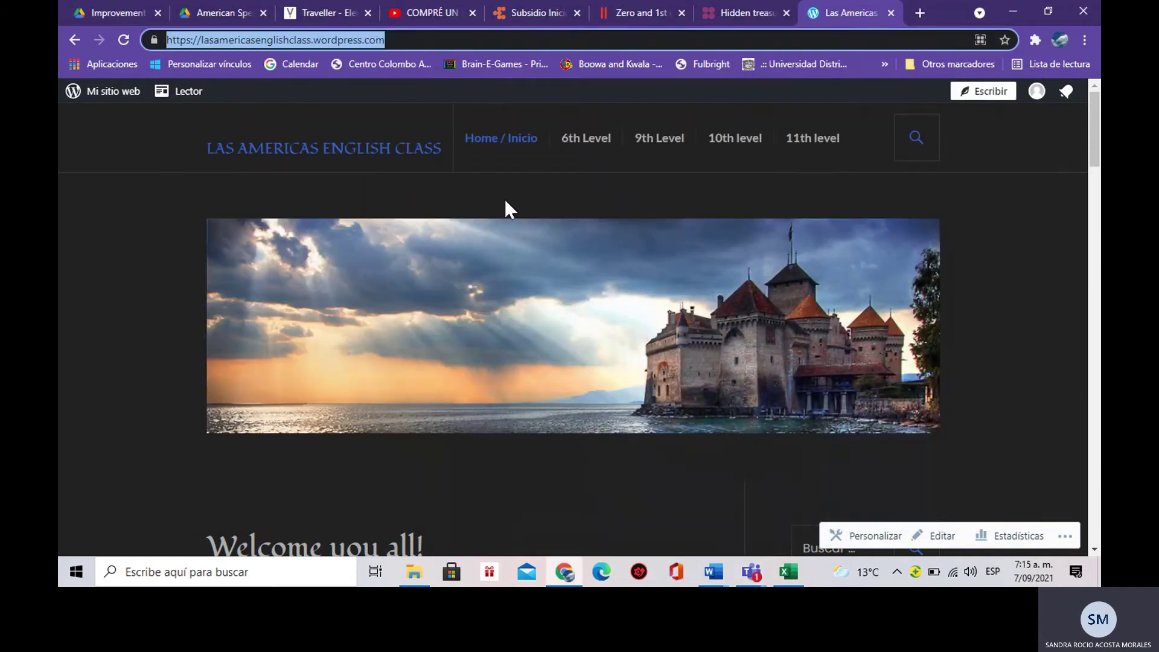
# Step: Open the 3rd term / 3er período page from the blog's Planes de mejoramiento / Improvement plans section
pyautogui.click(417, 39)
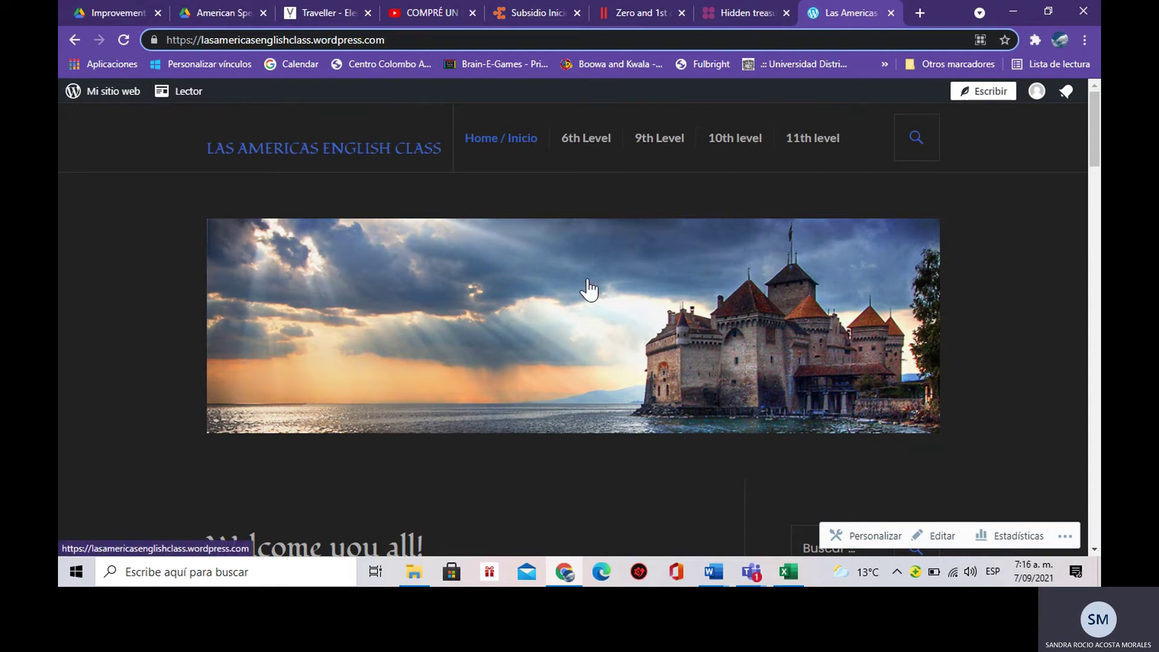
pyautogui.scroll(-5, 589, 290)
pyautogui.scroll(-7, 601, 278)
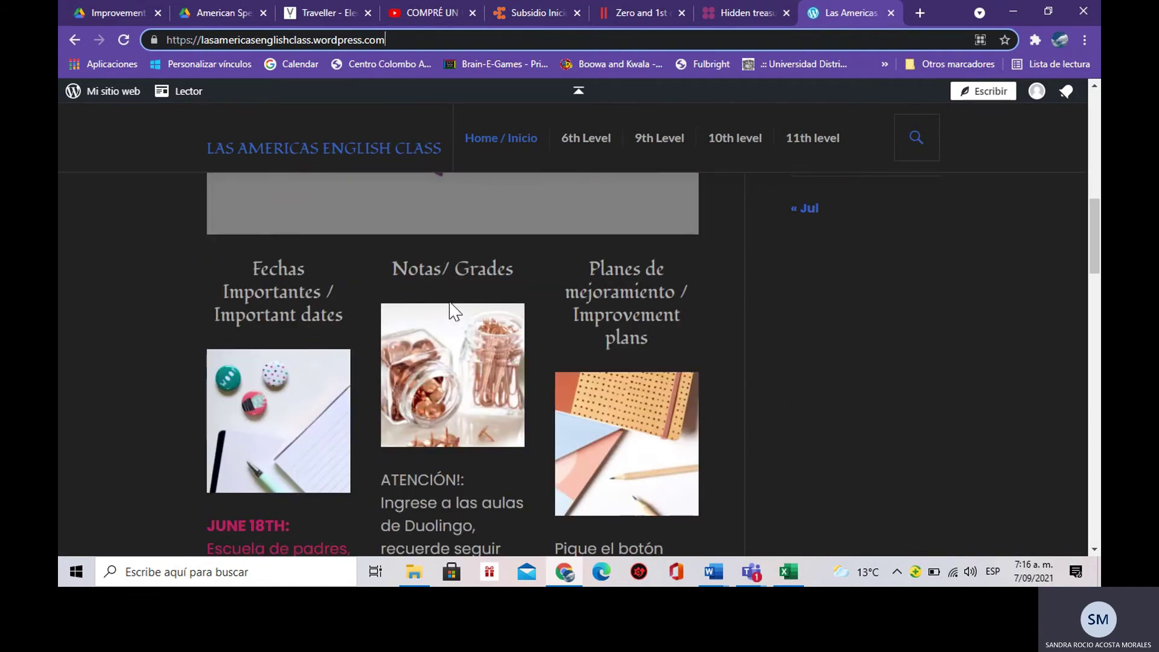
pyautogui.scroll(-4, 686, 313)
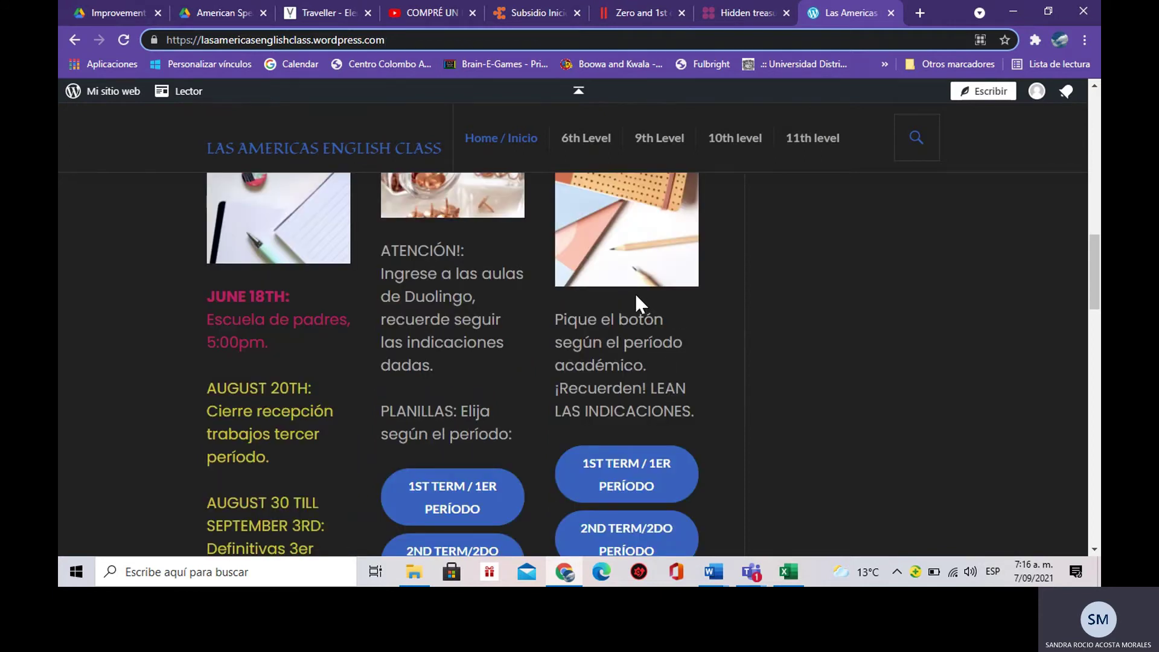
pyautogui.scroll(2, 482, 331)
pyautogui.scroll(-5, 628, 399)
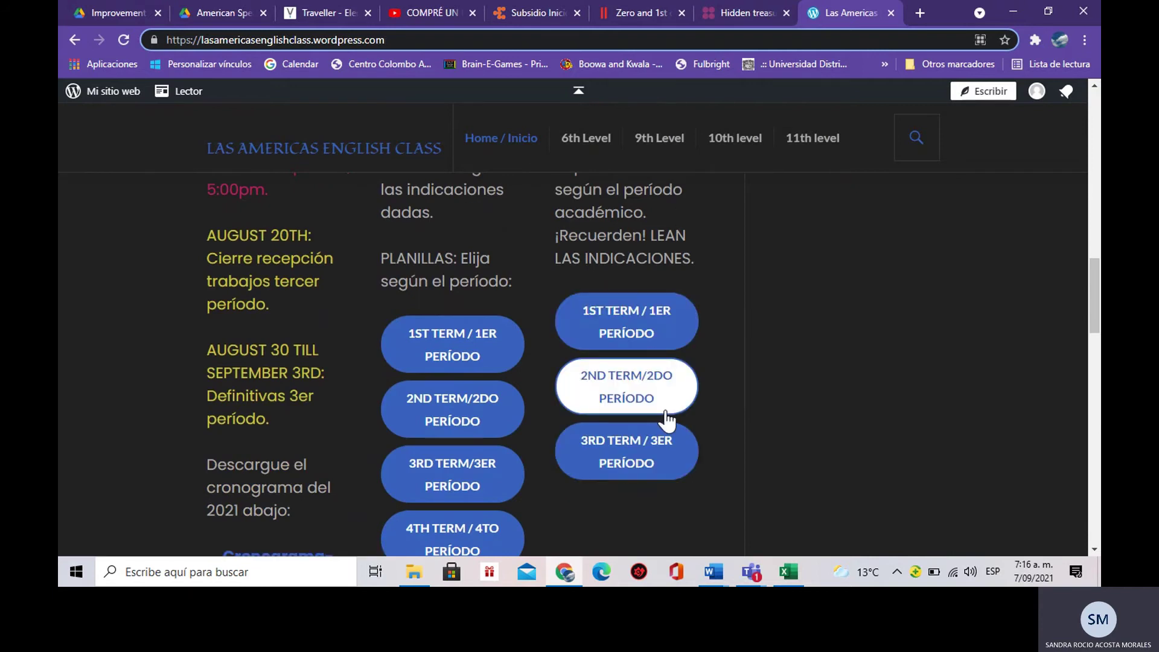
pyautogui.click(660, 470)
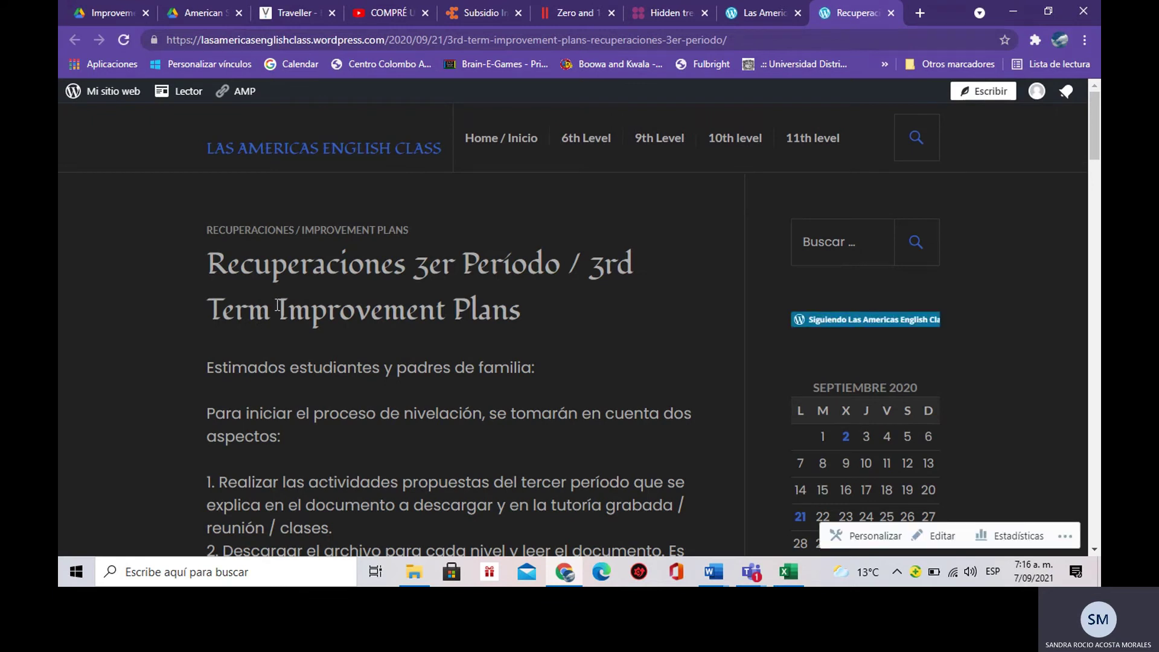
# Step: Read through the instructions for students and parents in the Recuperaciones 3er Período / 3rd Term Improvement Plans post
pyautogui.scroll(-3, 389, 324)
pyautogui.scroll(3, 388, 324)
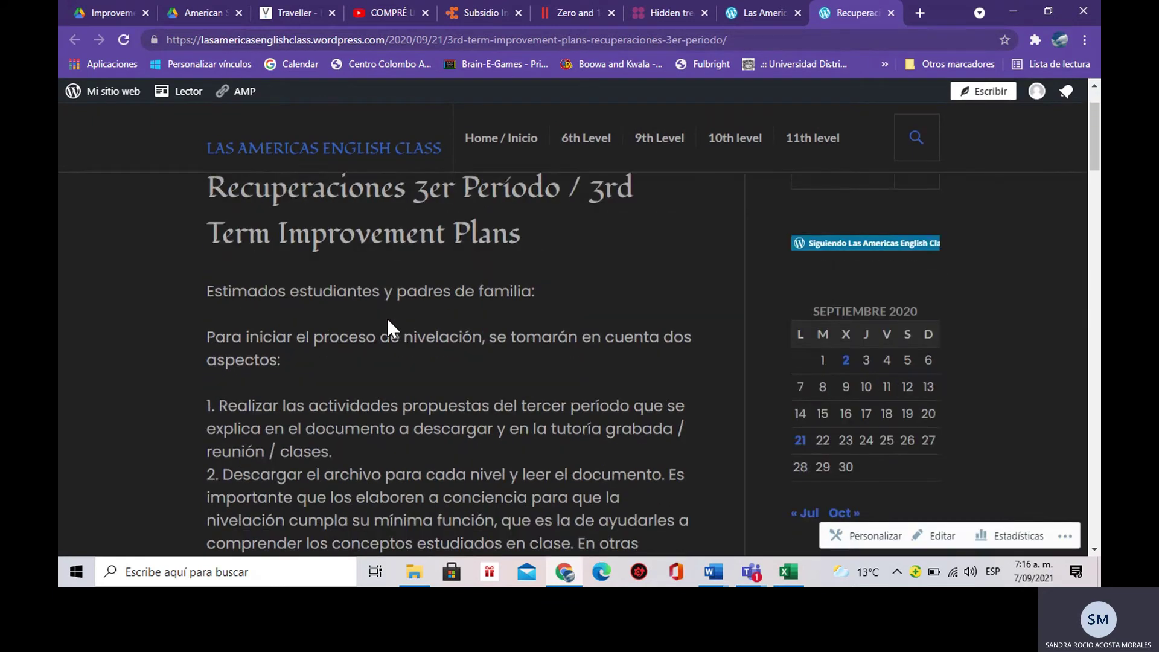
pyautogui.scroll(-5, 388, 324)
pyautogui.scroll(-1, 387, 316)
pyautogui.scroll(4, 388, 317)
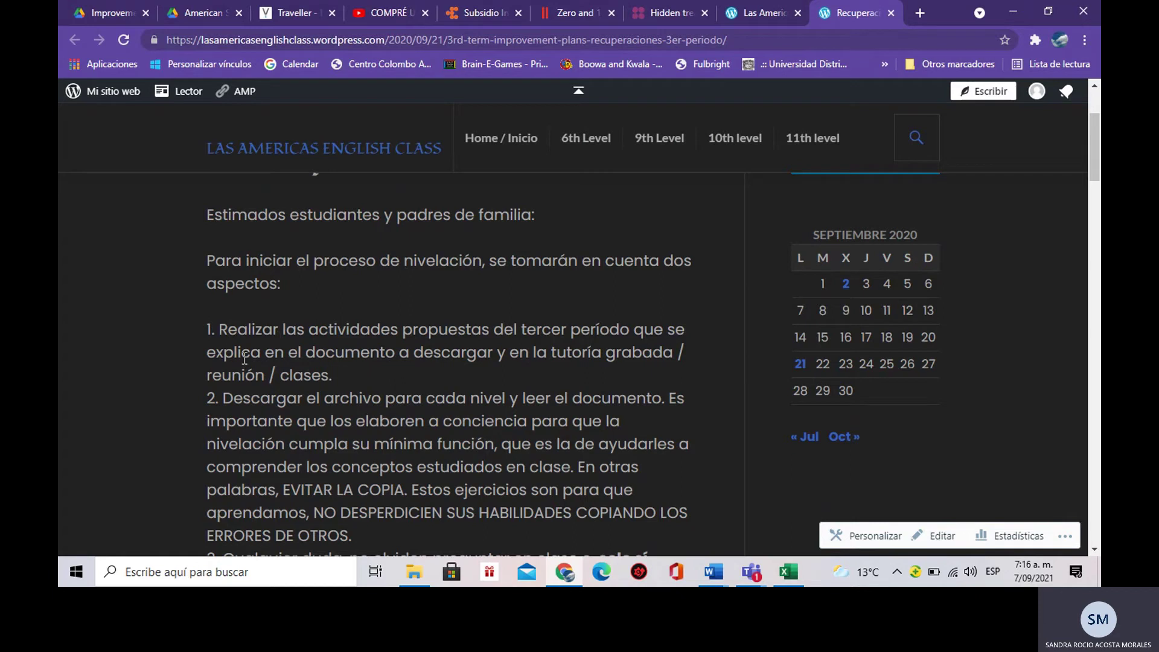
pyautogui.scroll(-3, 431, 357)
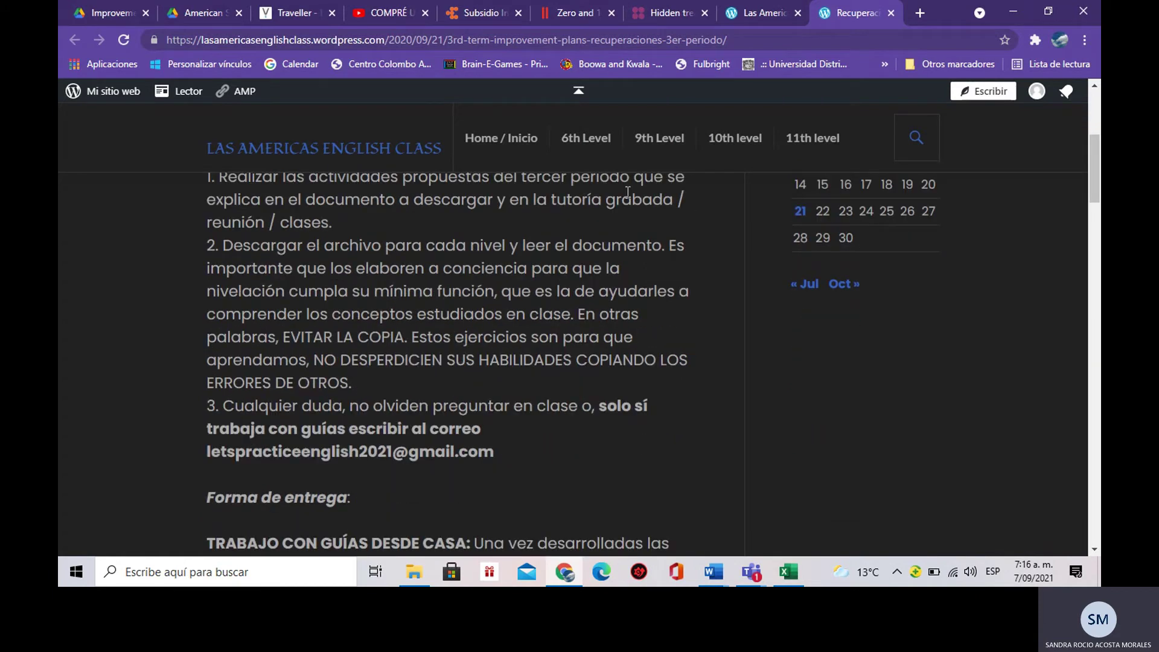